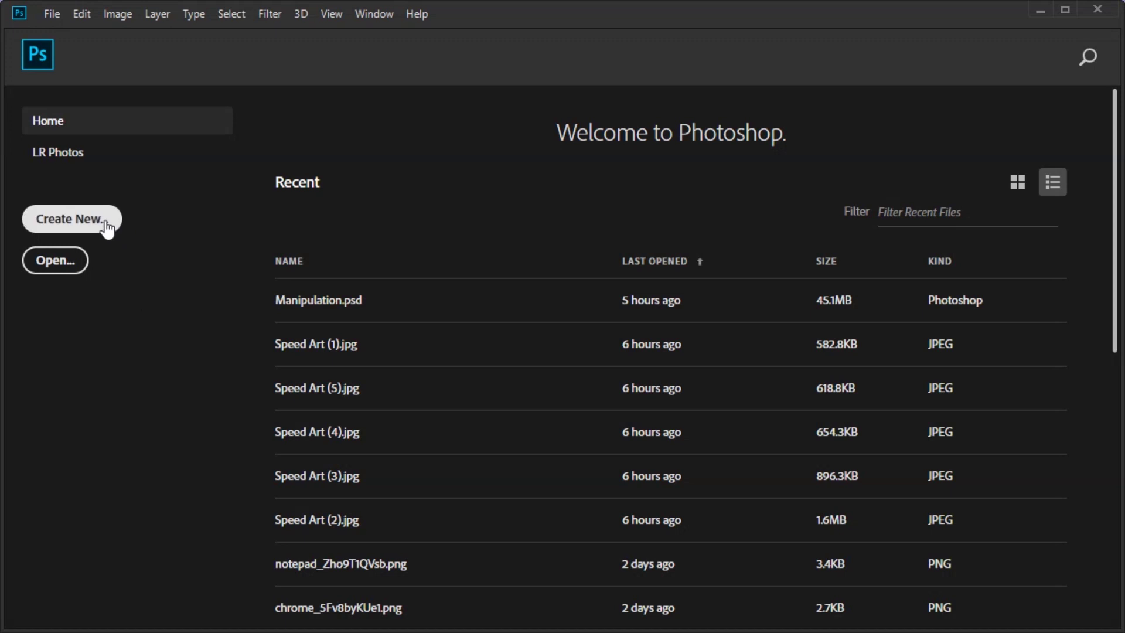
Create a 3840×2160 px, 512 ppi document named 69 with a transparent background
click(107, 226)
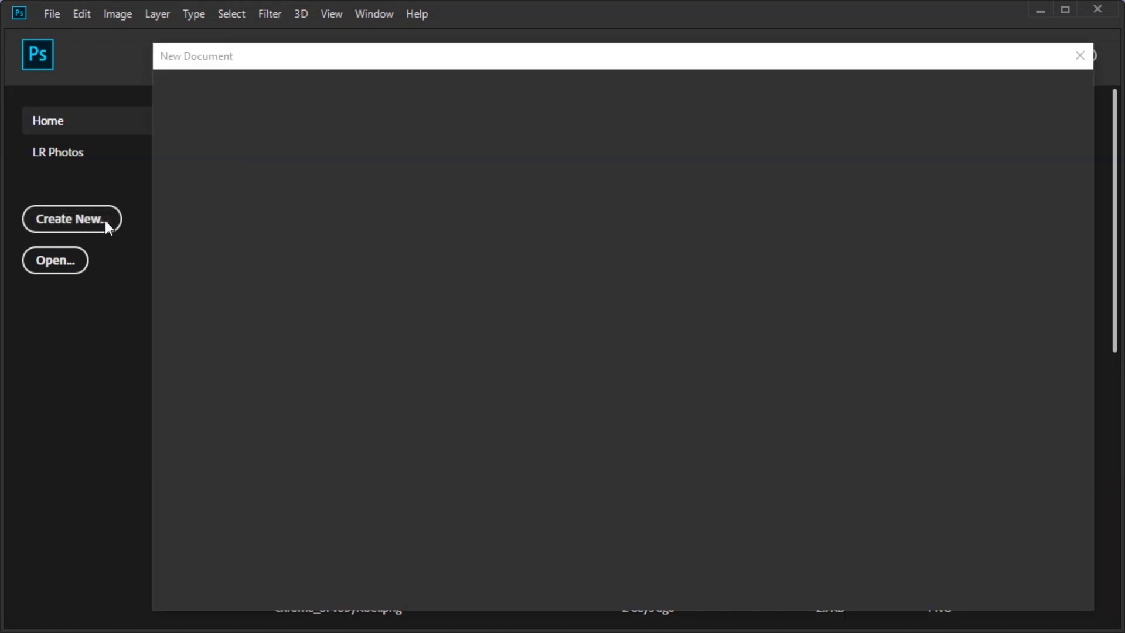
click(416, 109)
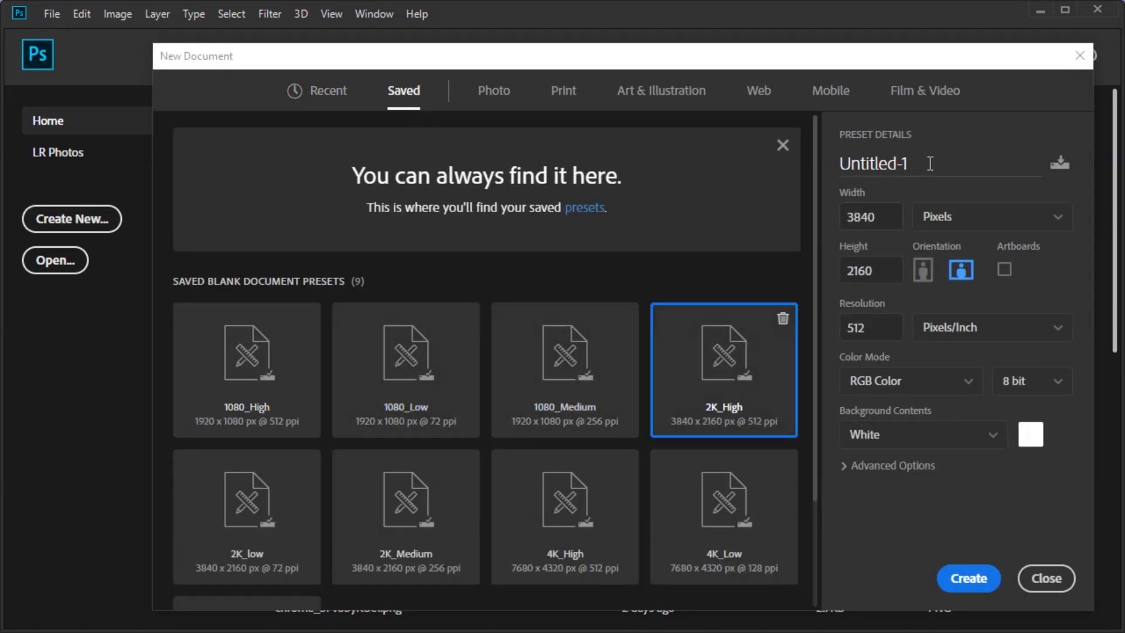
text(69)
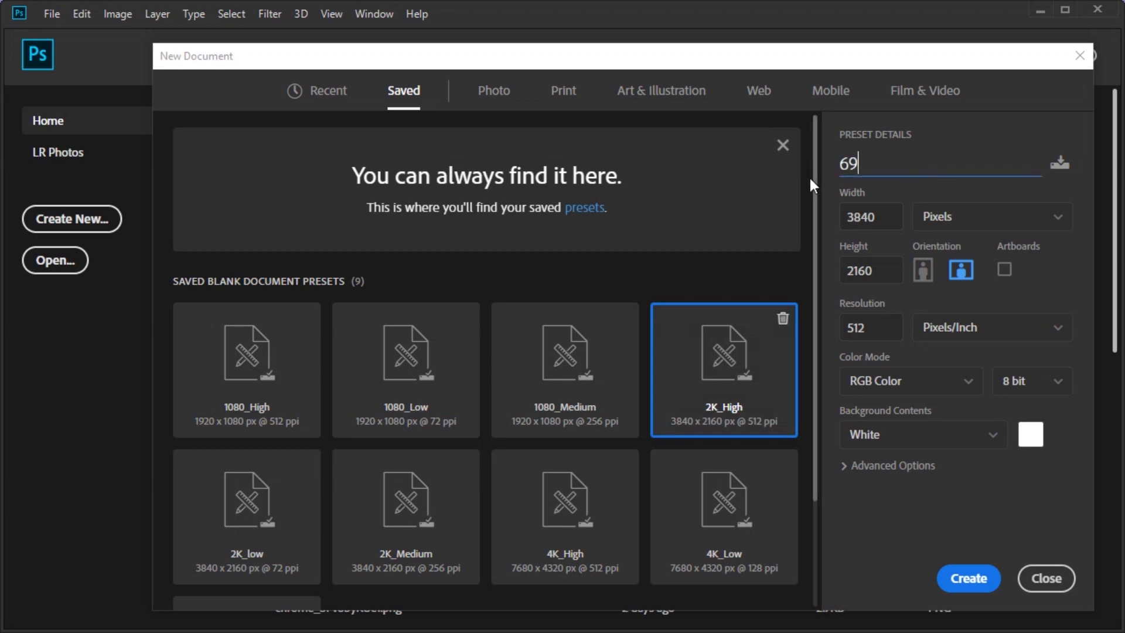
click(920, 448)
click(914, 498)
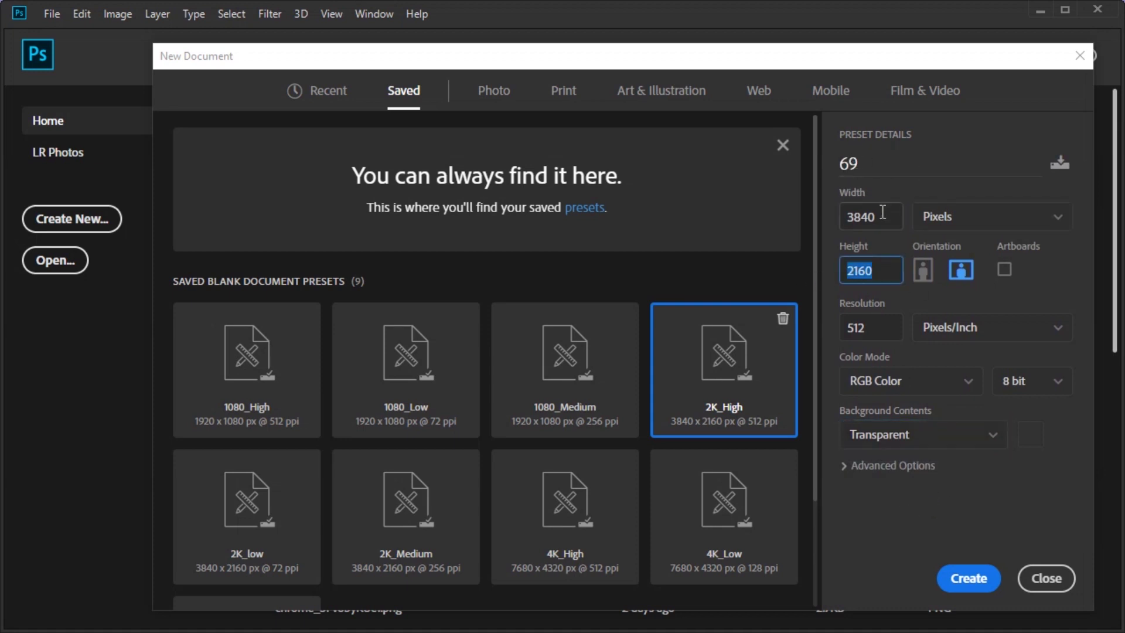
click(970, 580)
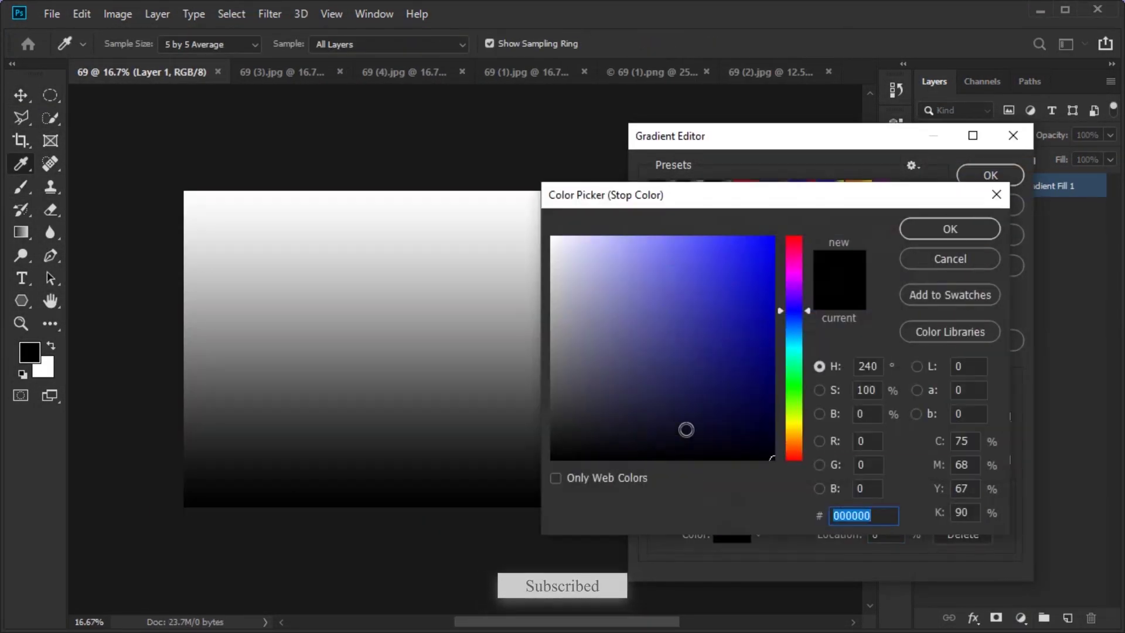
Give the Gradient Fill a #3a3a4d slate-blue stop, an added stop and a 95° angle
click(604, 388)
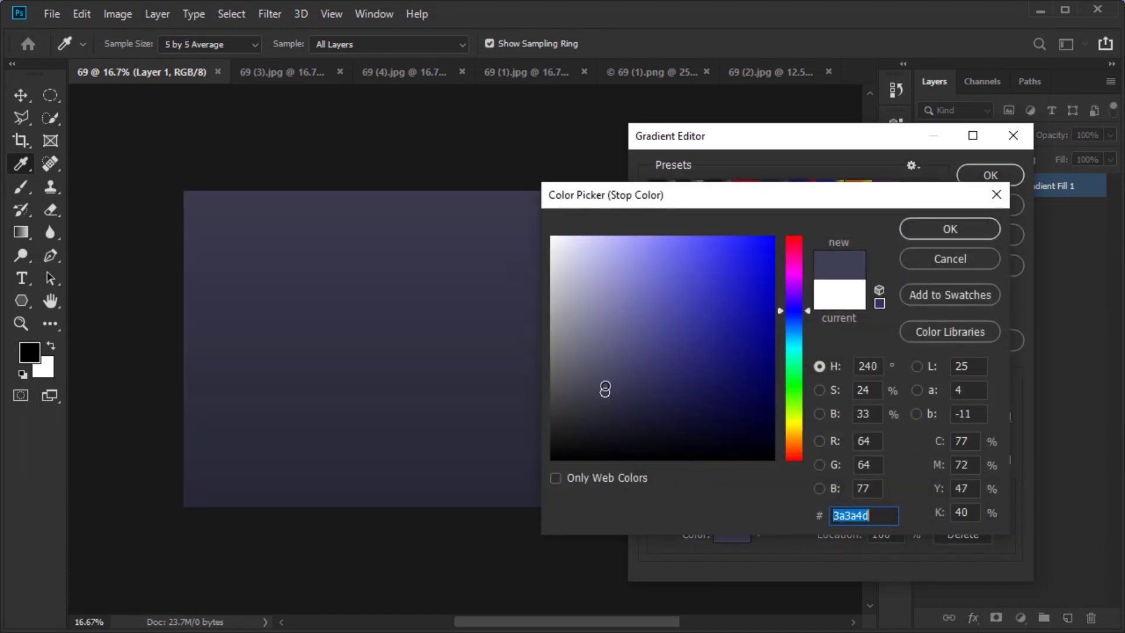
click(944, 230)
click(801, 459)
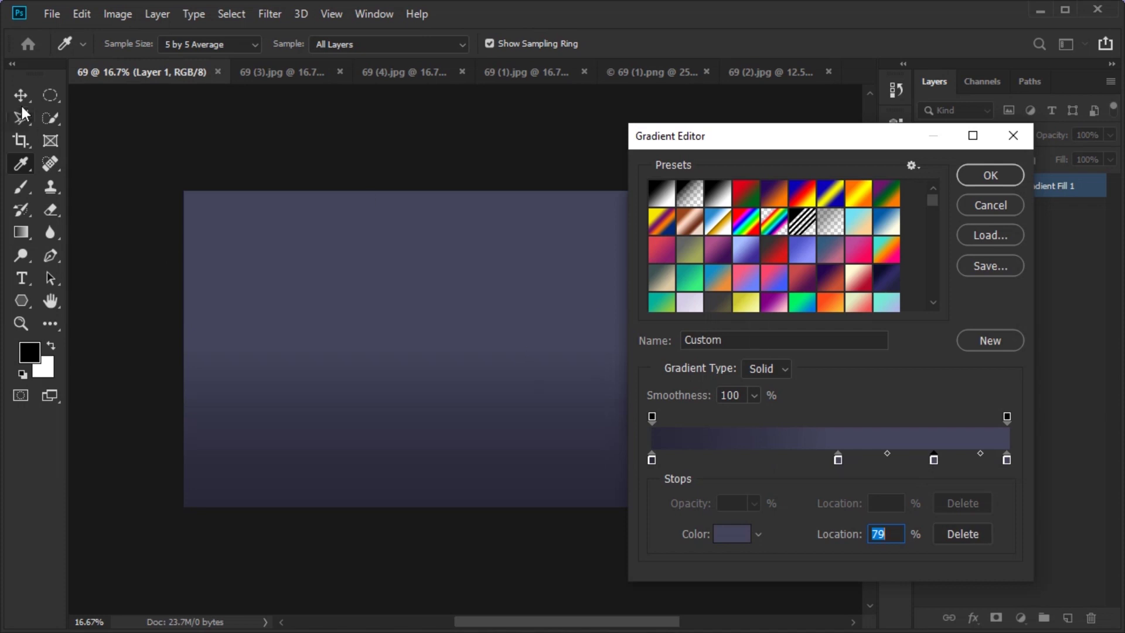
click(989, 175)
drag(708, 290, 707, 289)
text(95)
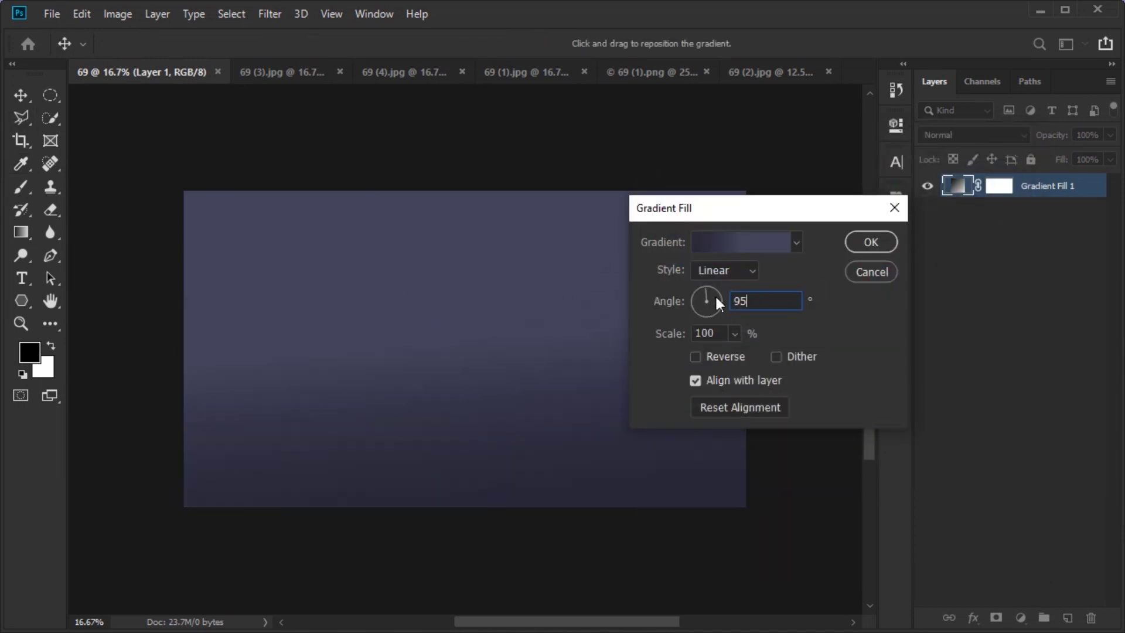
click(871, 242)
key(ctrl+0)
Move the whole ocean photo into 69, then stretch and centre it on the canvas
click(510, 72)
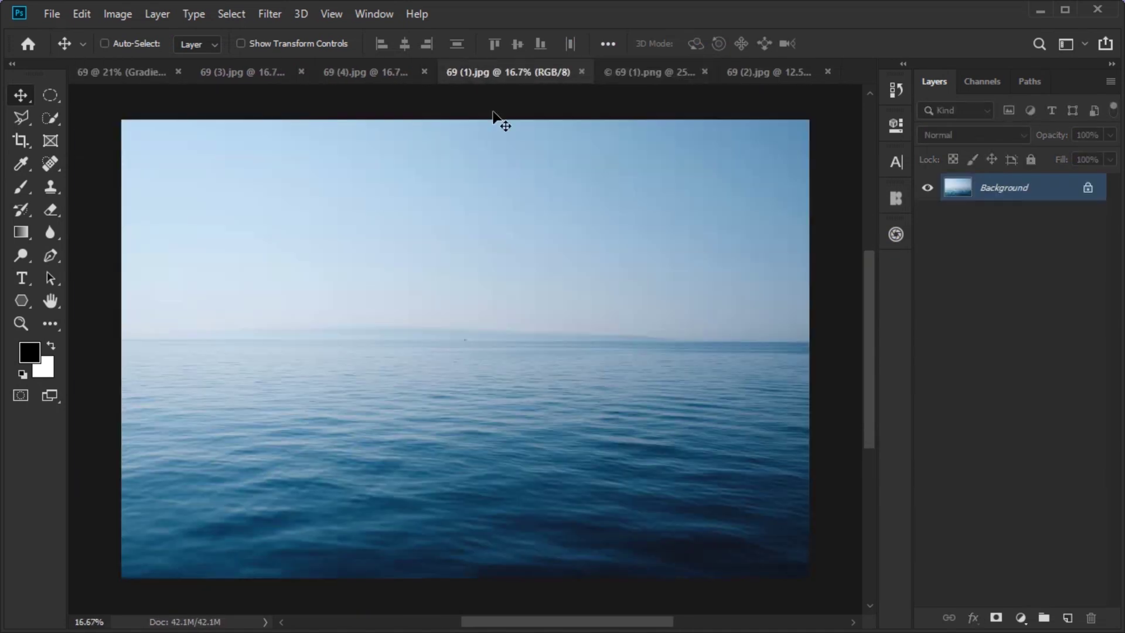
click(270, 13)
key(ctrl+a)
drag(171, 223, 388, 382)
key(ctrl+t)
key(ctrl+minus)
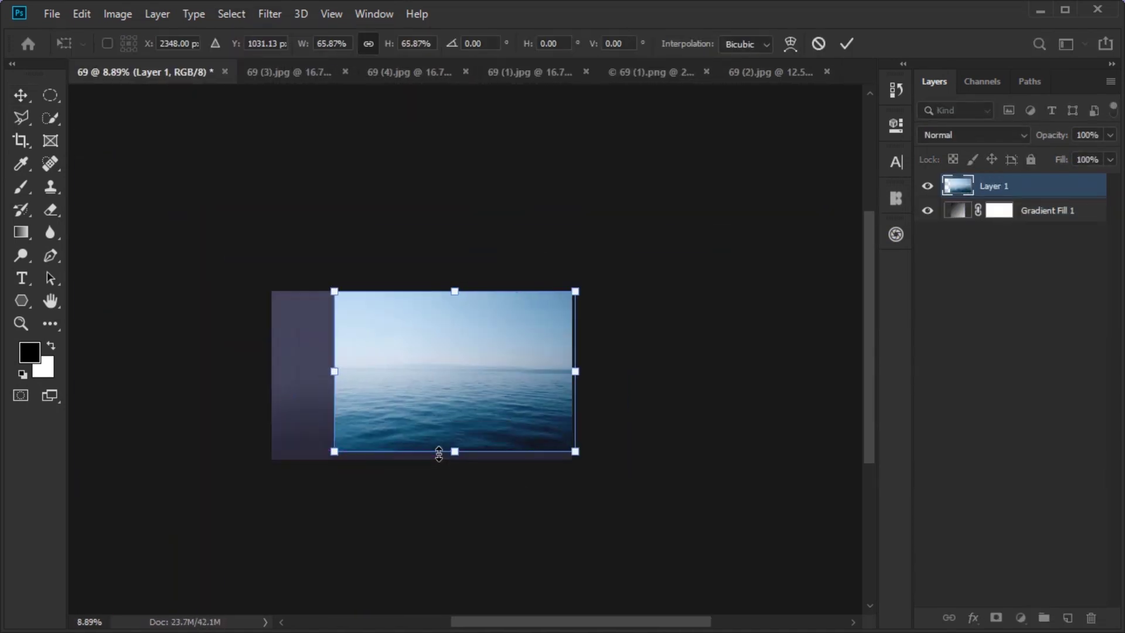
key(ctrl+plus)
drag(200, 335, 195, 350)
key(ctrl+0)
drag(461, 393, 396, 461)
key(Return)
key(ctrl+0)
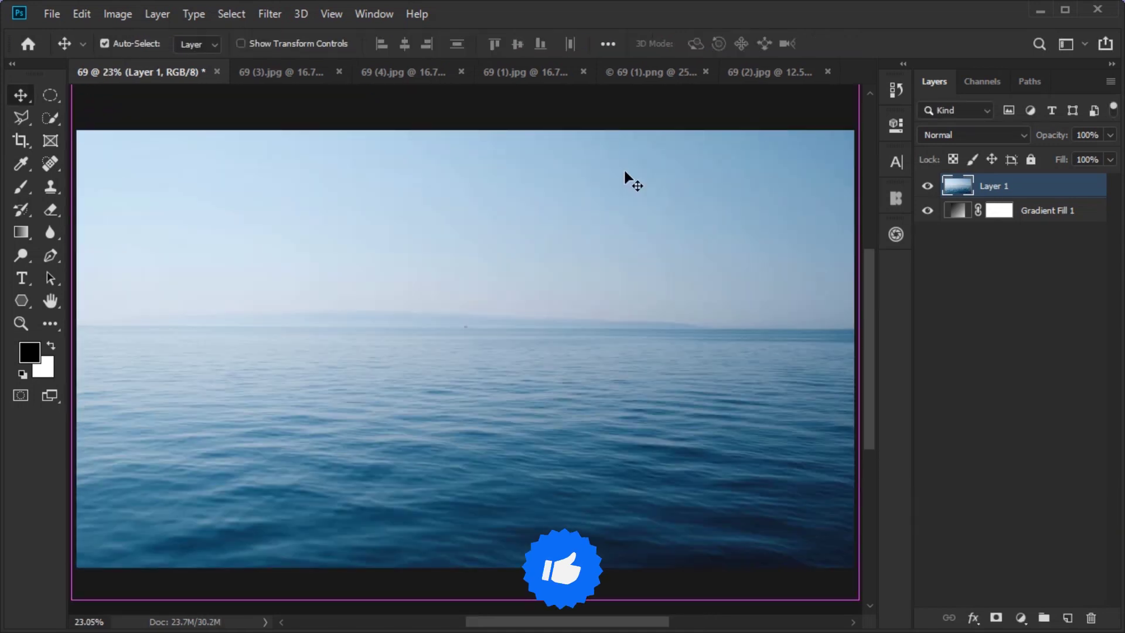
Look over the tool preferences in the Preferences dialog, then return to the 69 composite
key(i)
key(ctrl+k)
click(137, 169)
click(825, 118)
key(v)
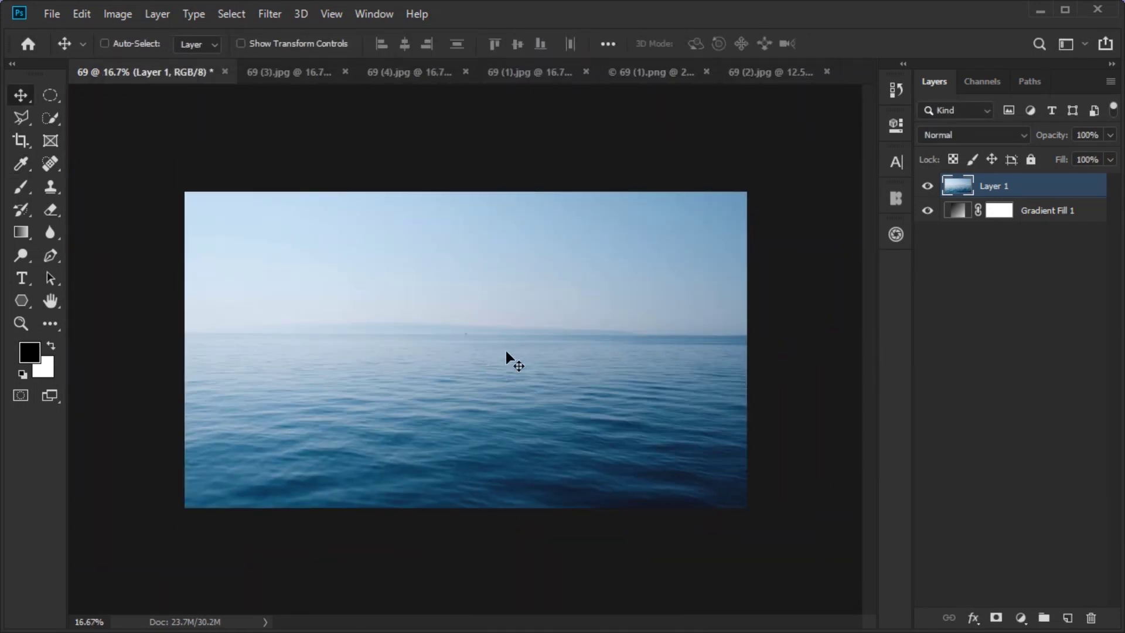
click(674, 72)
Add an Exposure layer clipped to the ocean, using the Minus 2.0 preset
key(ctrl+Tab)
click(1020, 617)
click(998, 404)
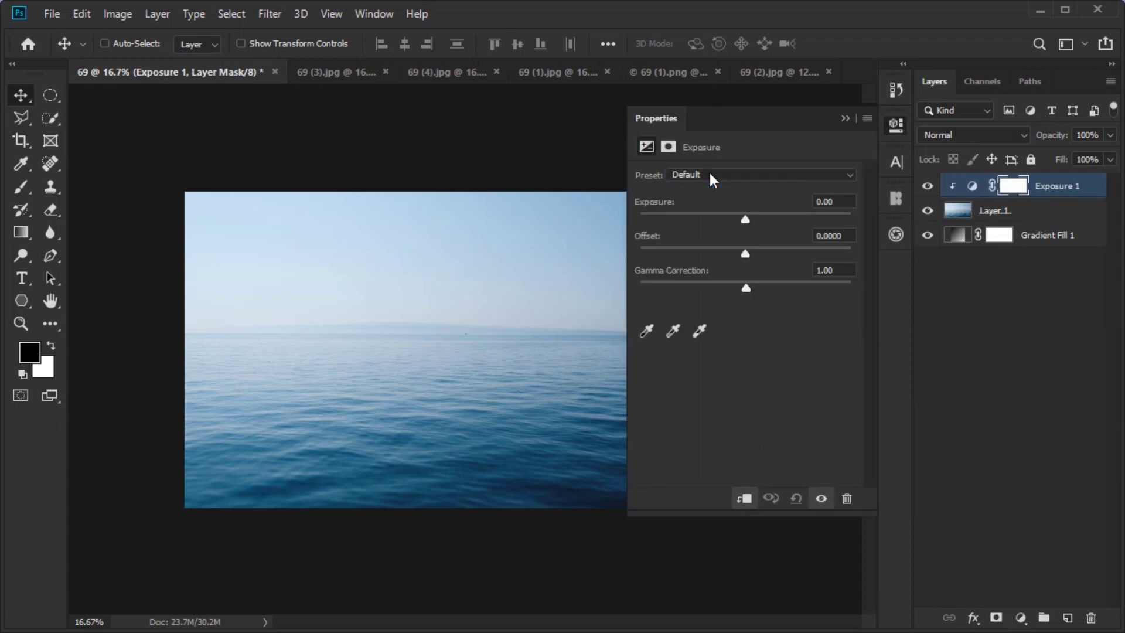
click(709, 174)
click(691, 197)
click(844, 119)
Add a clipped Brightness/Contrast layer with brightness -25 and slightly raised contrast
click(1021, 617)
click(999, 357)
drag(745, 218, 729, 218)
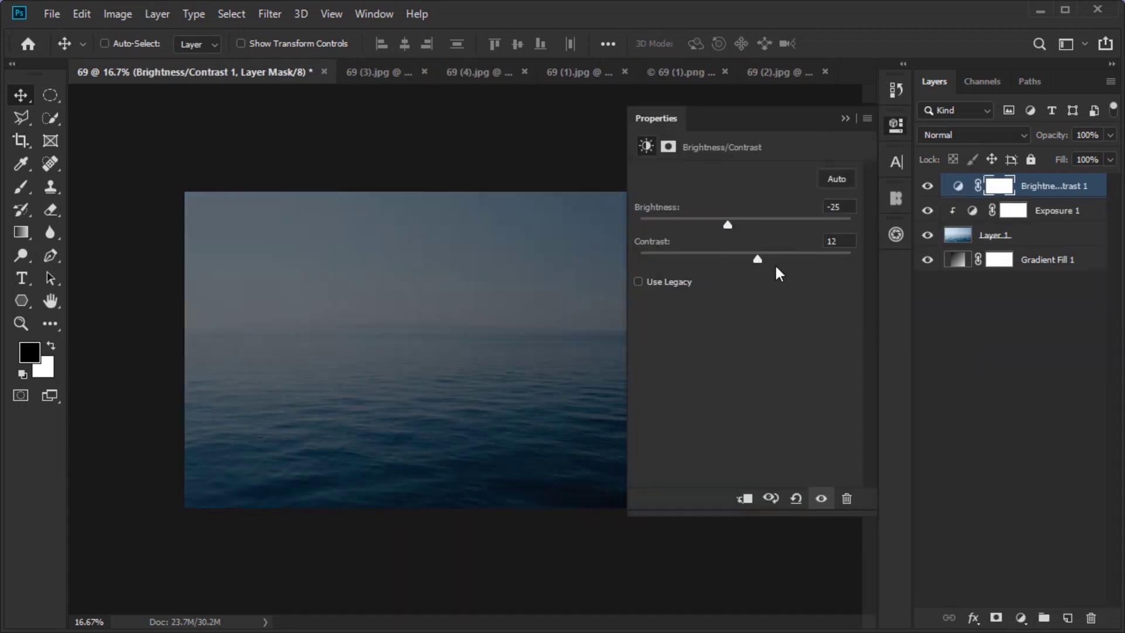
drag(762, 259, 770, 259)
key(ctrl+alt+g)
click(996, 235)
Add a clipped Curves layer and lift the curve to brighten the sea
click(1020, 617)
click(999, 388)
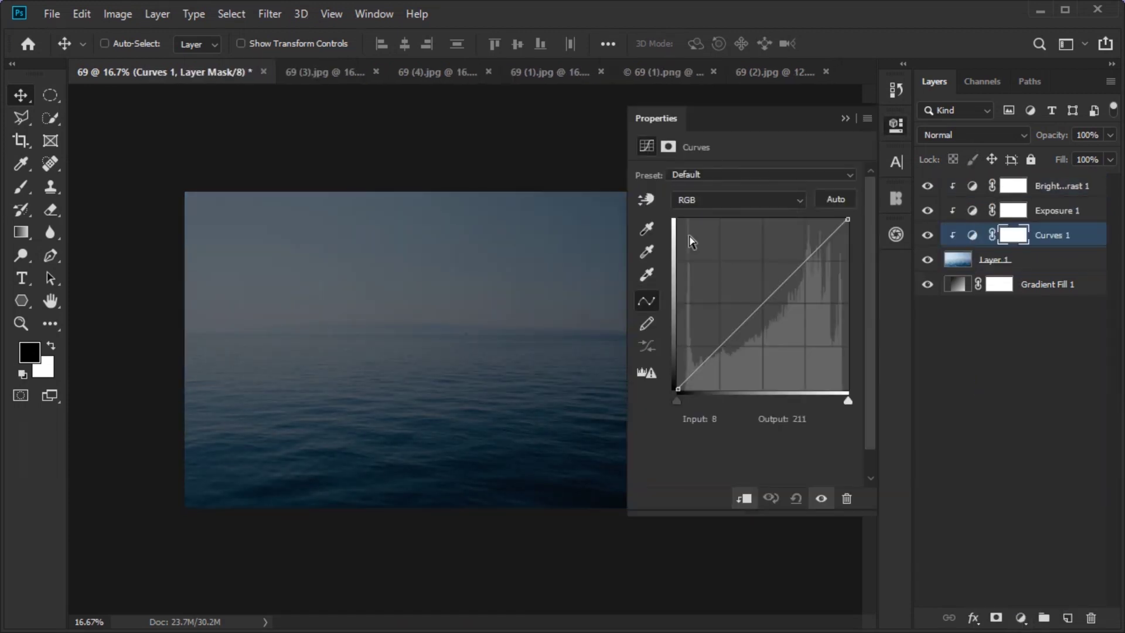
click(647, 199)
mouse_move(211, 312)
mouse_down()
mouse_move(211, 303)
mouse_move(211, 320)
mouse_up()
click(843, 119)
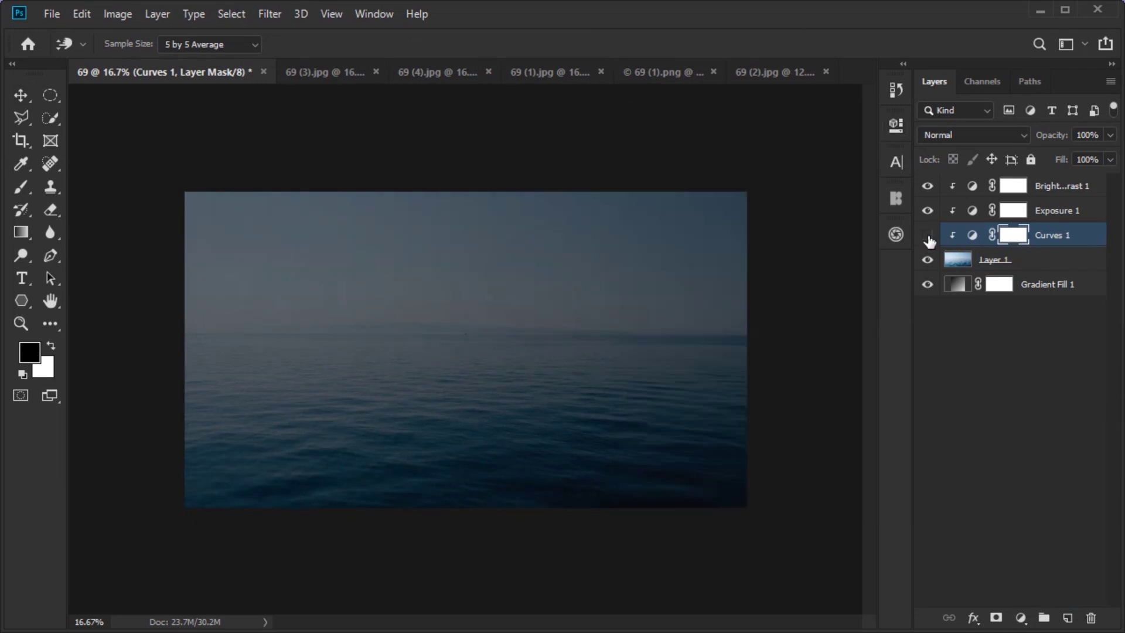
Target the Exposure 1 mask and revert to an earlier History state
click(1048, 210)
key(ctrl+minus)
key(ctrl+minus)
key(ctrl+minus)
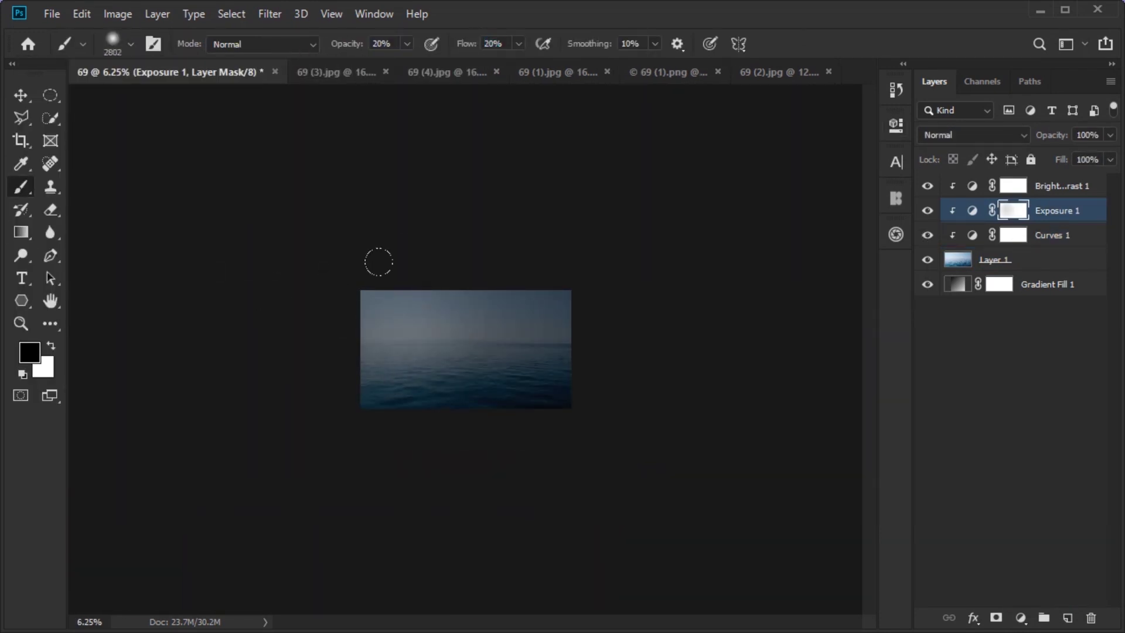
key(ctrl+plus)
key(ctrl+plus)
click(927, 210)
alt+click(927, 211)
key(v)
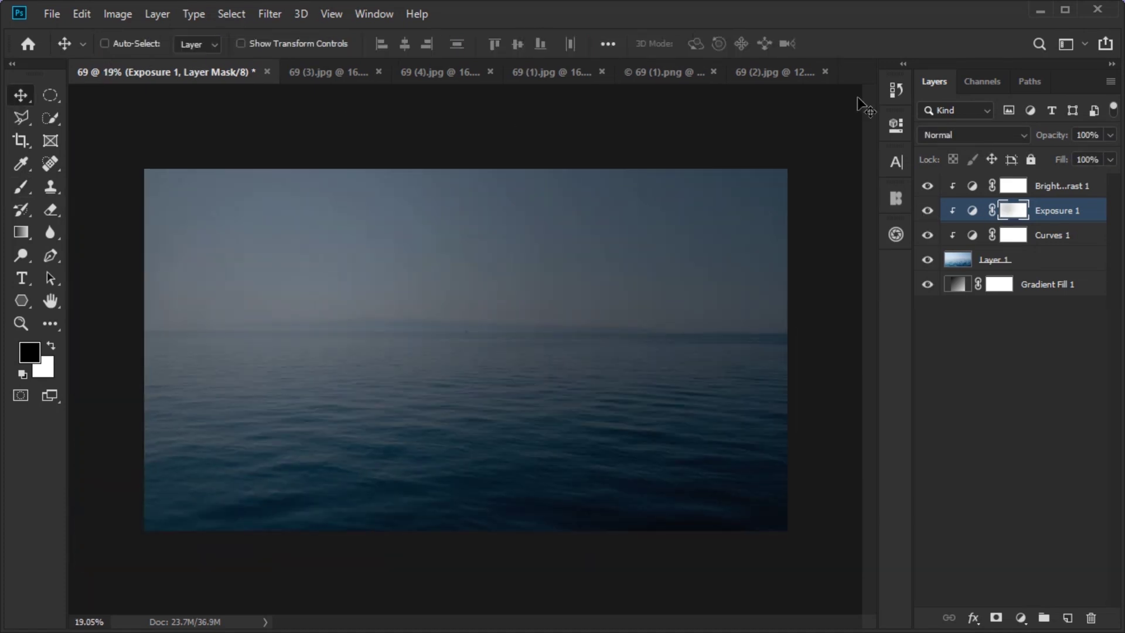
click(896, 89)
click(762, 112)
click(896, 89)
Brush the Exposure mask over the upper-left sky
key(b)
scroll(466, 350, down, 1)
key(x)
drag(100, 116, 427, 319)
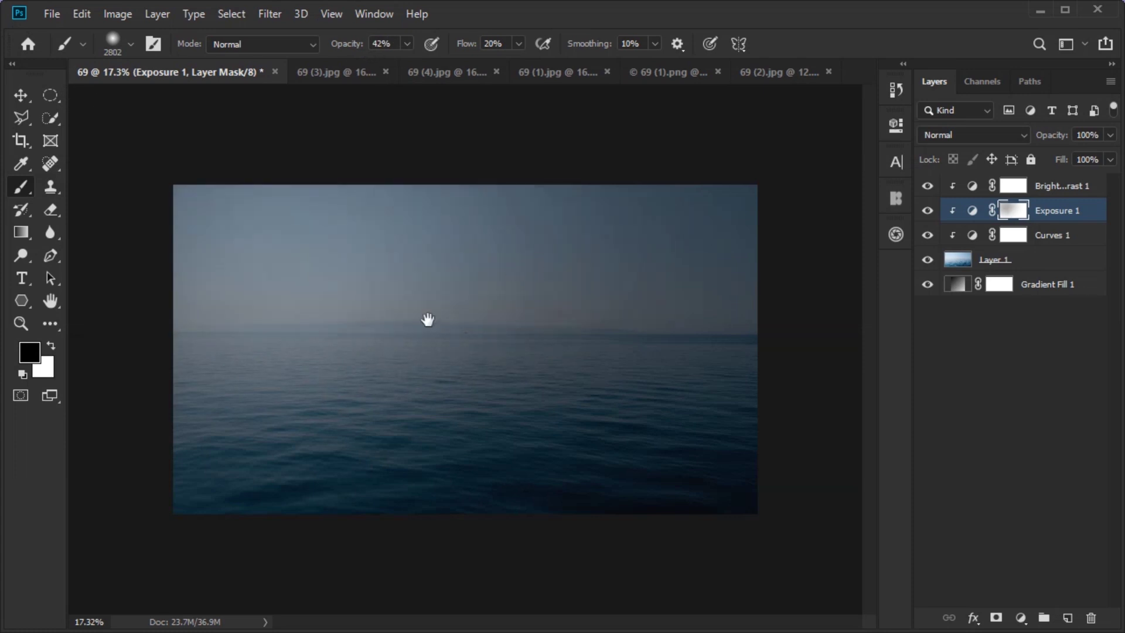
scroll(512, 170, down, 3)
scroll(421, 326, up, 5)
Bring up the yellow boat photo 69 (2).jpg with the Pen tool ready
key(v)
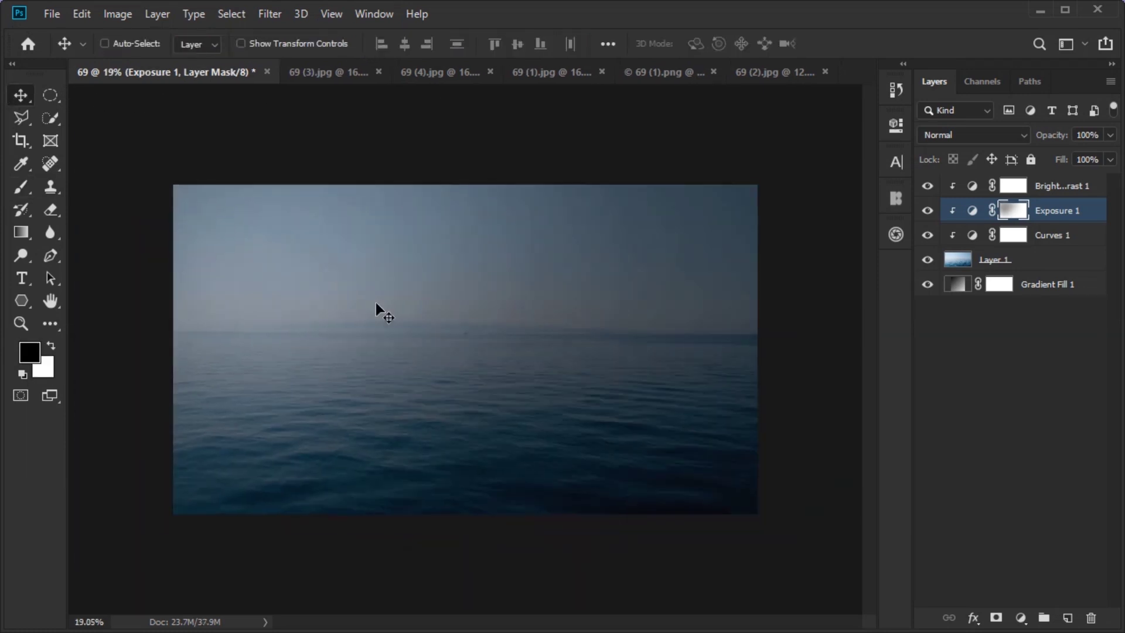
key(ctrl+shift+Tab)
key(p)
scroll(660, 334, up, 3)
scroll(627, 361, up, 3)
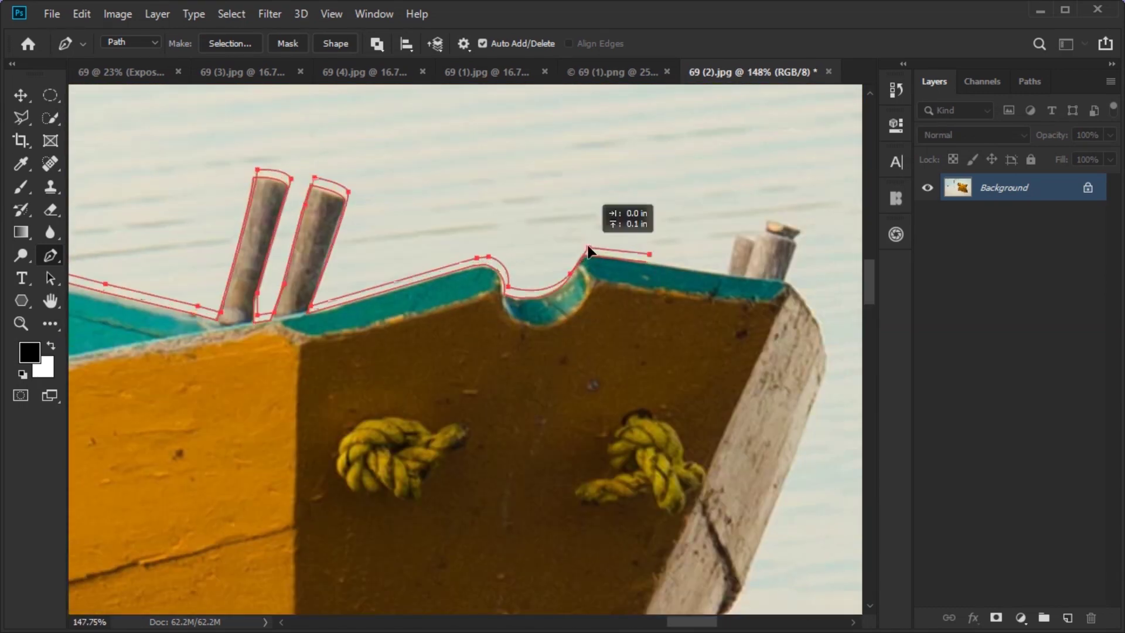
Trace a pen path along the boat's top edge up to the right post and around the hull
scroll(584, 260, right, 2)
click(686, 274)
click(692, 238)
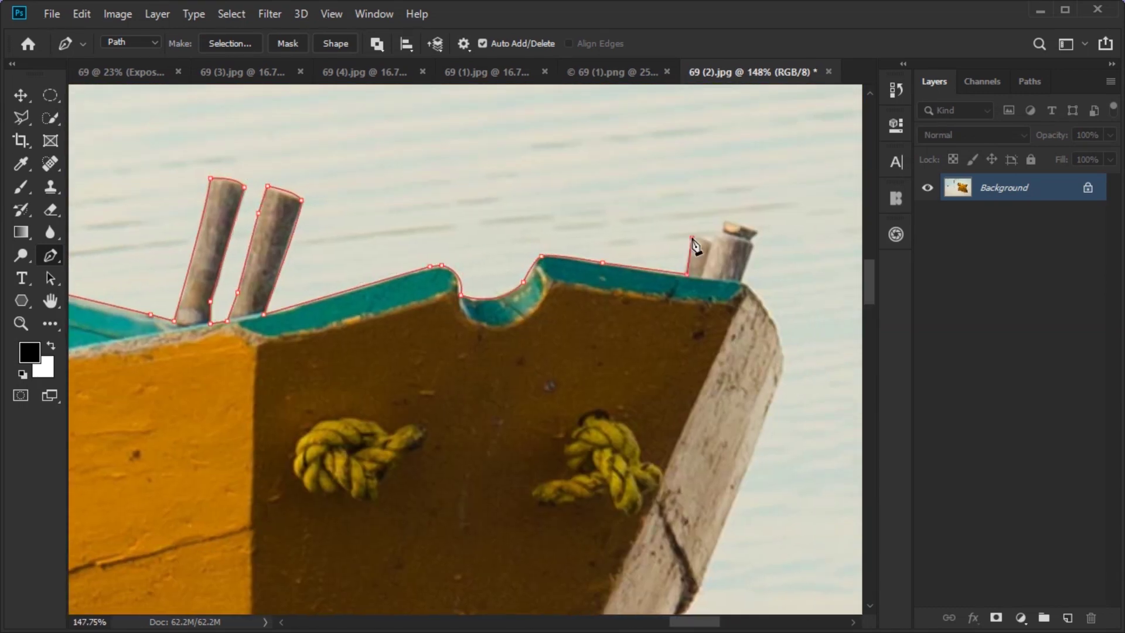
click(726, 221)
scroll(658, 253, up, 2)
scroll(612, 358, down, 5)
scroll(511, 298, right, 3)
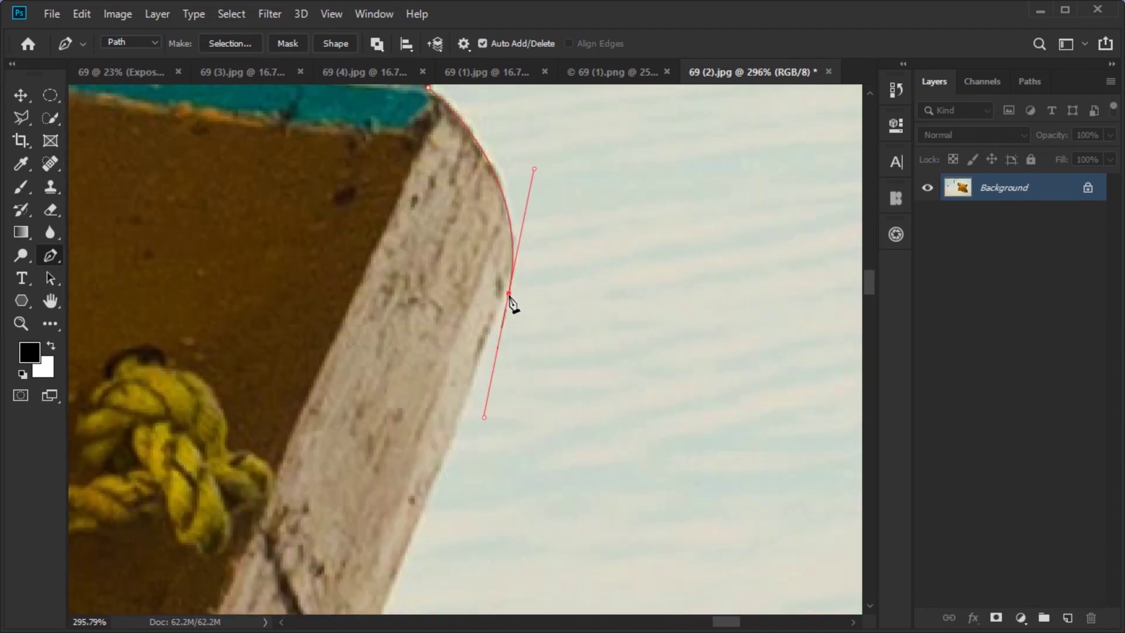
scroll(511, 302, down, 4)
scroll(469, 472, down, 7)
scroll(427, 492, up, 3)
scroll(677, 388, down, 1)
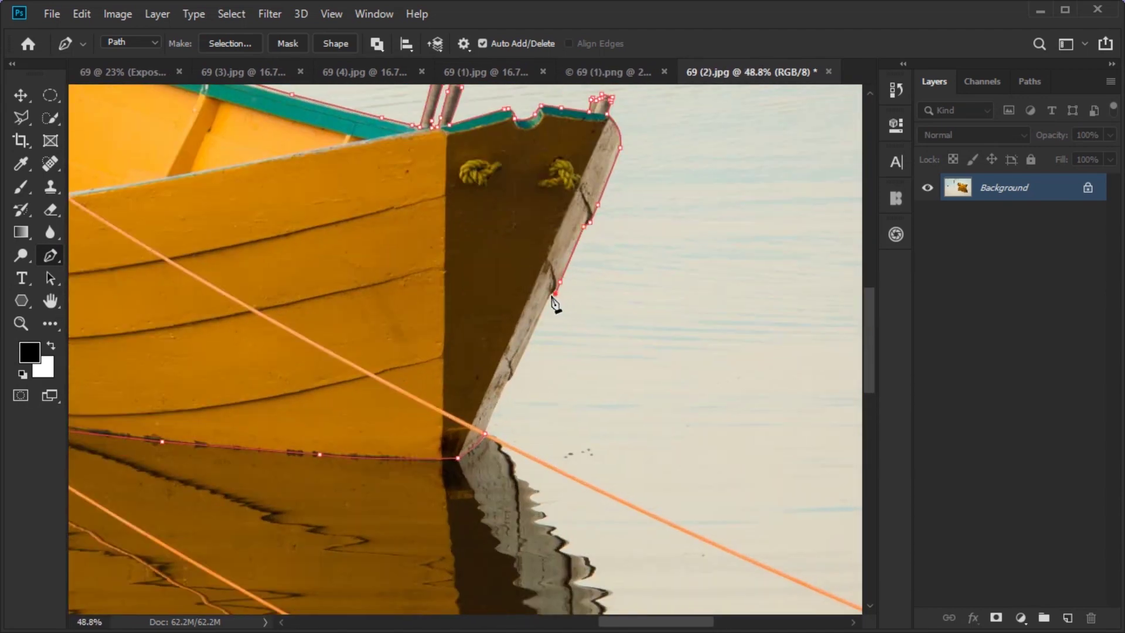
scroll(504, 408, up, 4)
scroll(484, 468, up, 1)
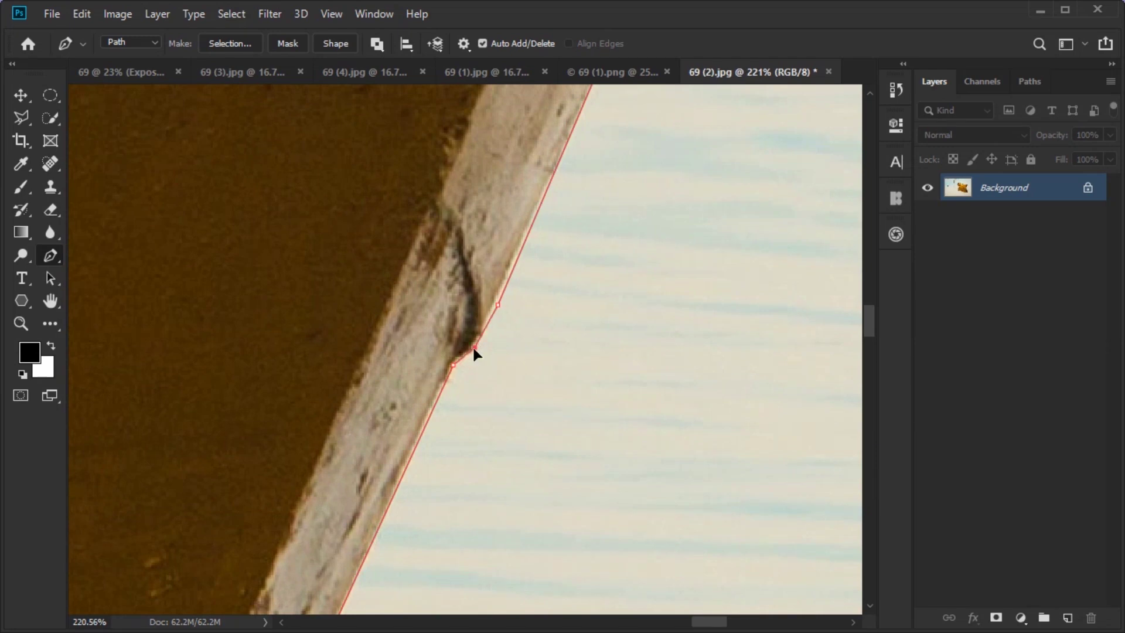
scroll(498, 382, down, 3)
scroll(535, 230, up, 3)
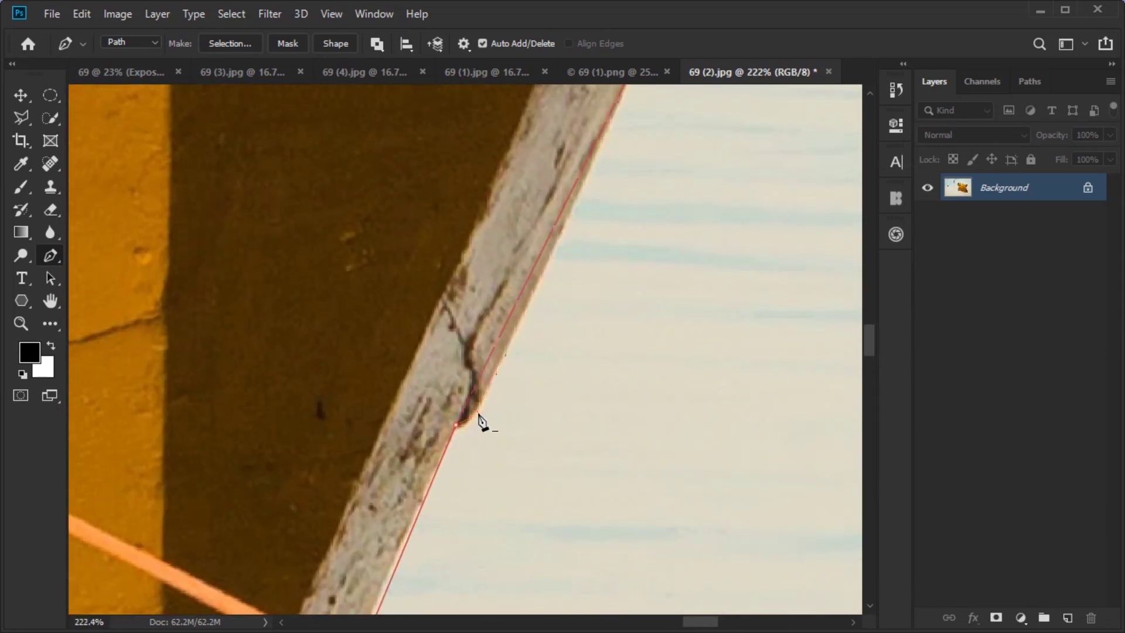
scroll(510, 447, down, 4)
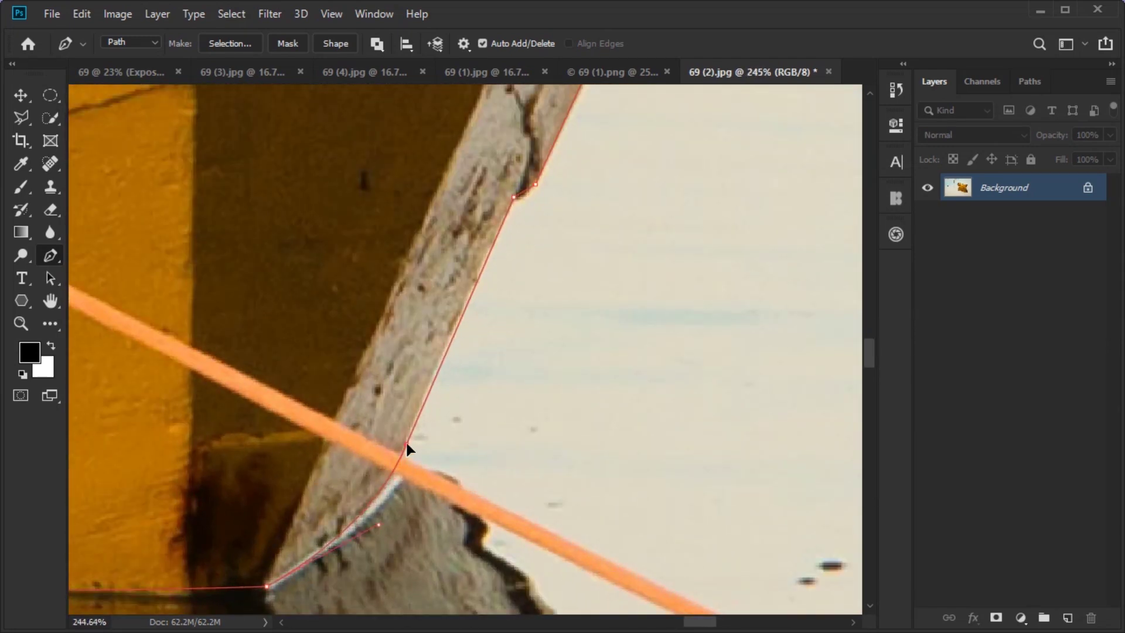
key(ctrl+0)
Make a 0-feather selection from the boat path and mask the boat onto Layer 0
right_click(645, 234)
click(674, 311)
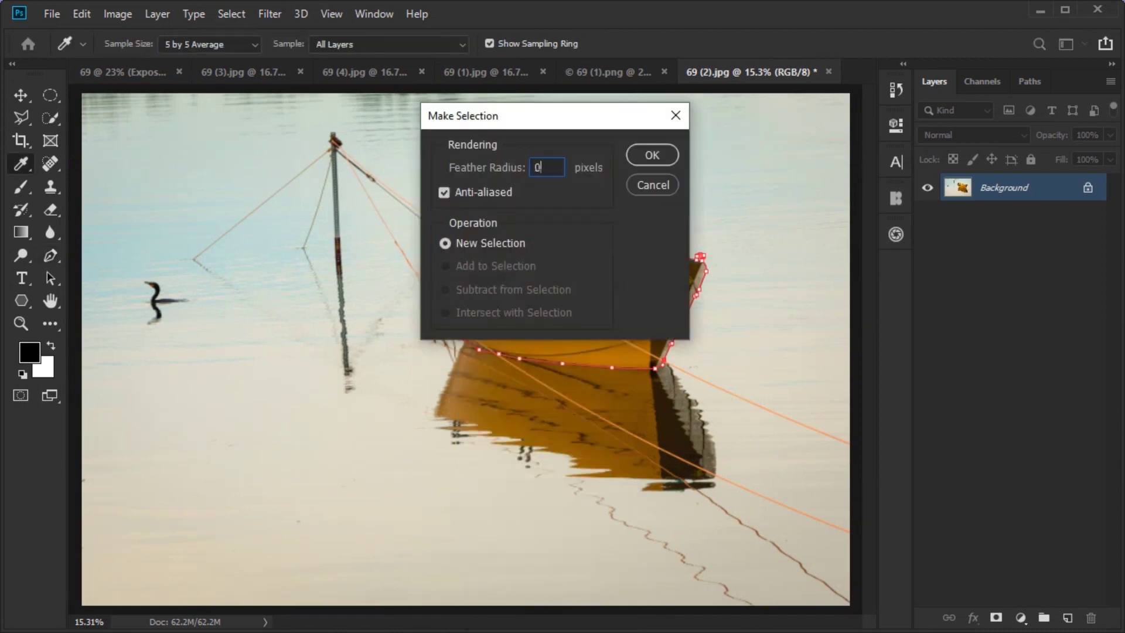
click(652, 154)
click(996, 618)
scroll(296, 342, up, 5)
Spot-heal the orange line across the hull boards and near the rope
key(j)
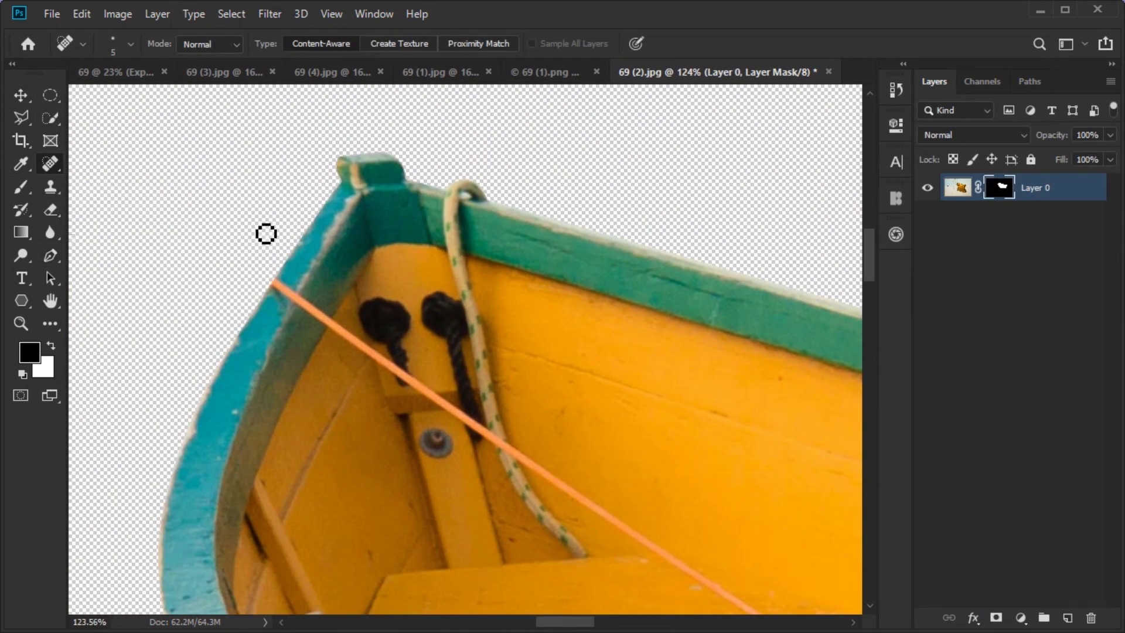
scroll(266, 234, up, 2)
drag(309, 319, 283, 302)
scroll(305, 317, up, 1)
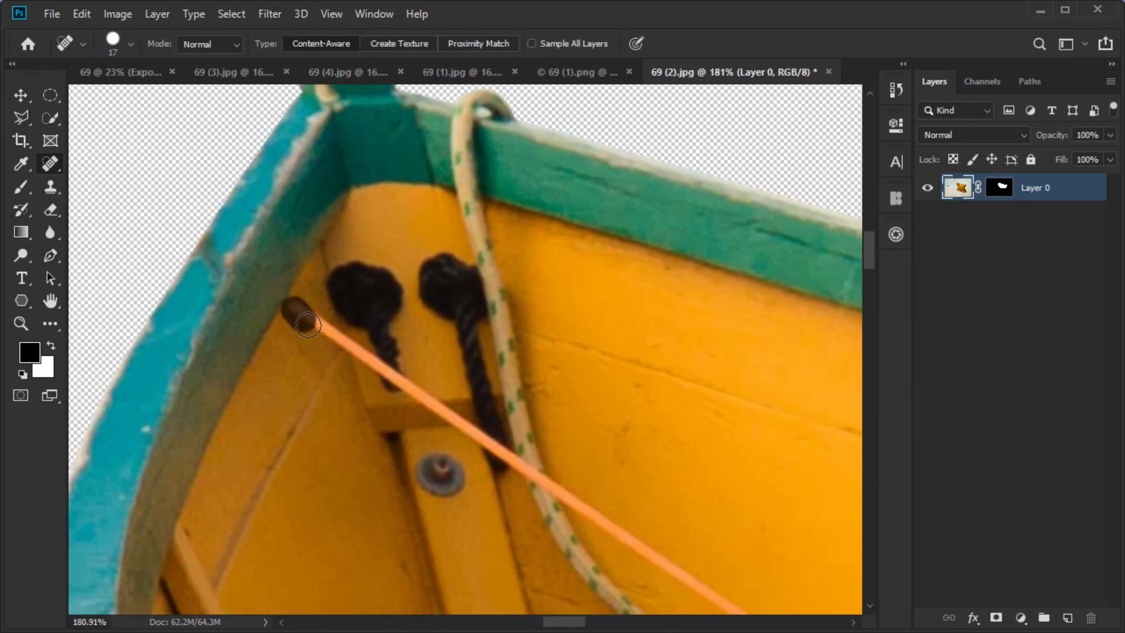
scroll(296, 319, up, 1)
drag(413, 406, 352, 375)
mouse_move(359, 321)
mouse_down()
mouse_move(384, 318)
mouse_move(516, 422)
mouse_up()
drag(543, 429, 373, 324)
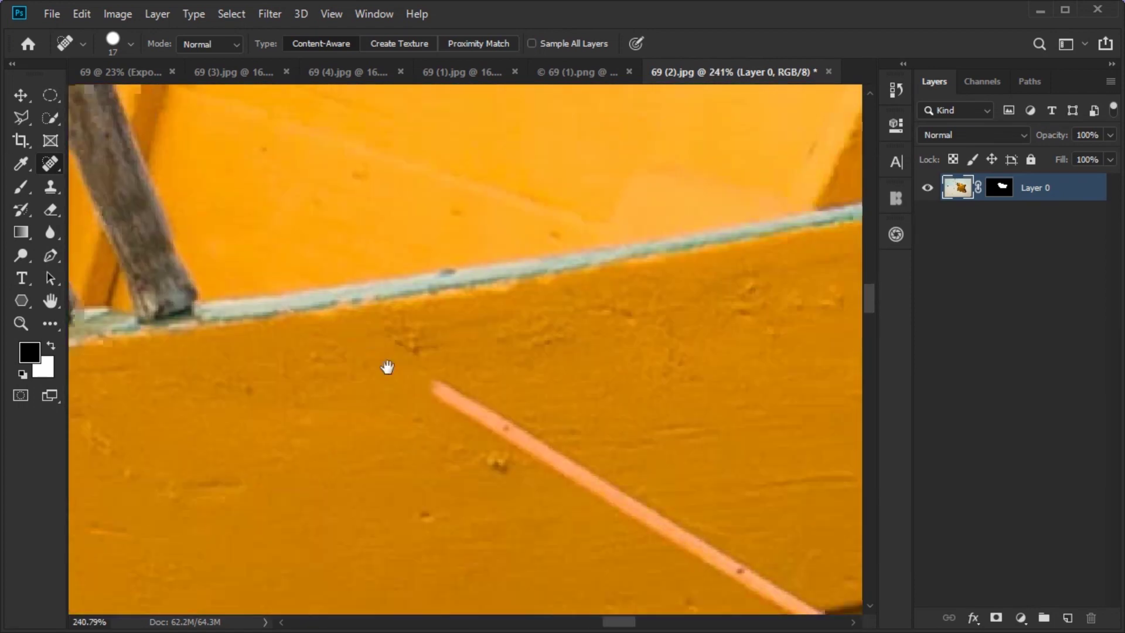
drag(452, 346, 658, 473)
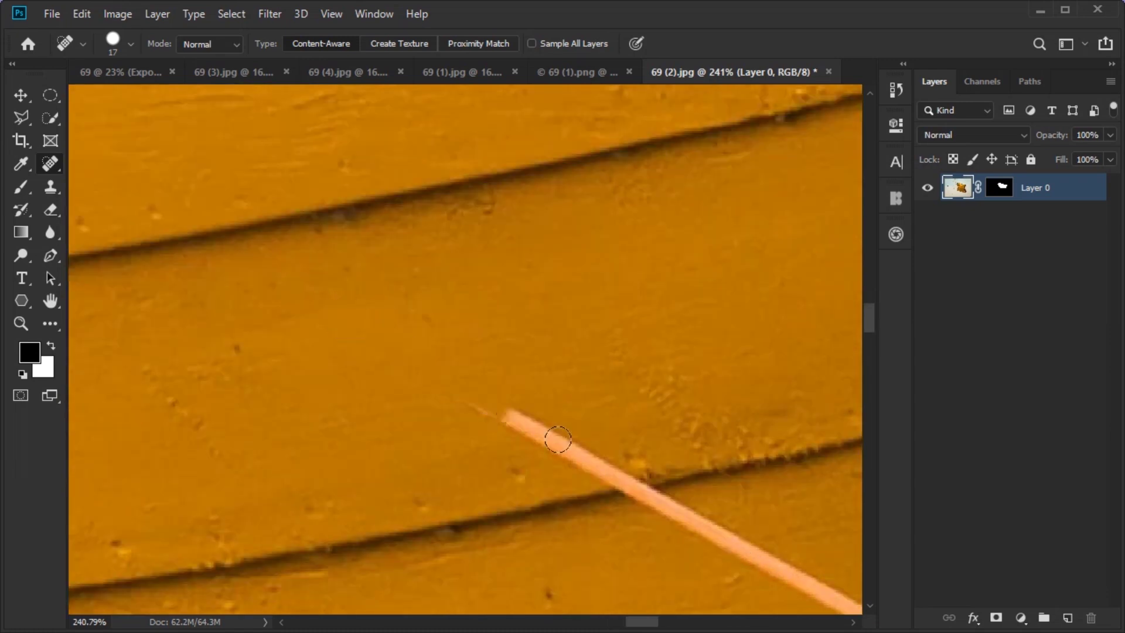
drag(463, 411, 567, 467)
mouse_move(339, 314)
mouse_down()
mouse_move(703, 503)
mouse_move(516, 402)
mouse_up()
scroll(603, 490, down, 3)
drag(603, 490, 382, 401)
scroll(243, 298, up, 2)
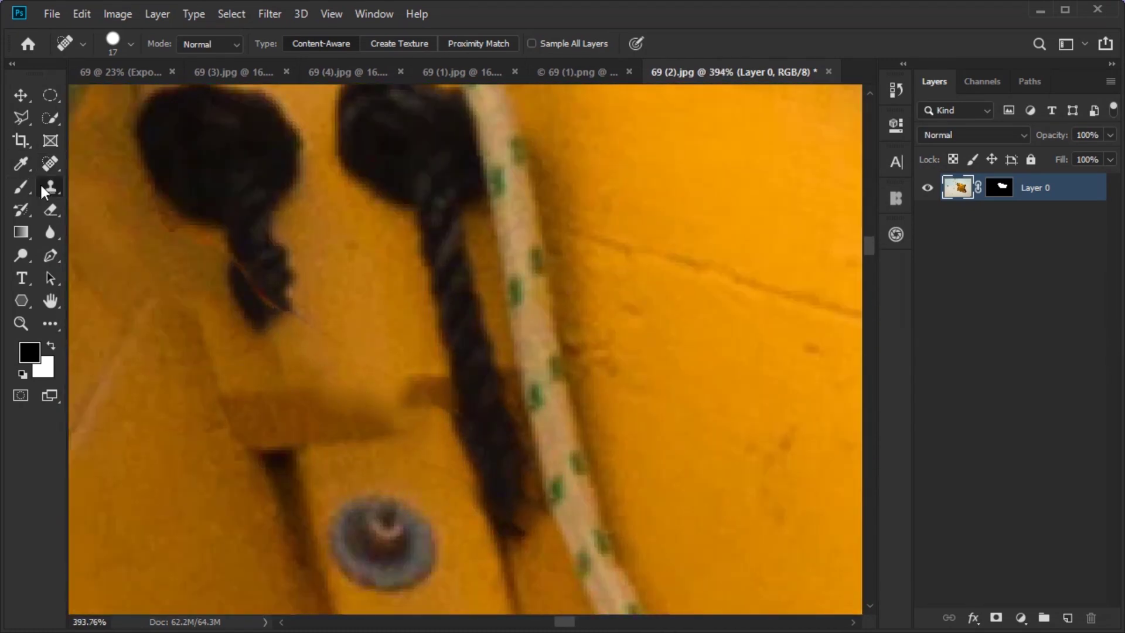
Touch up leftover marks near the rope with an enlarged Clone Stamp brush
key(s)
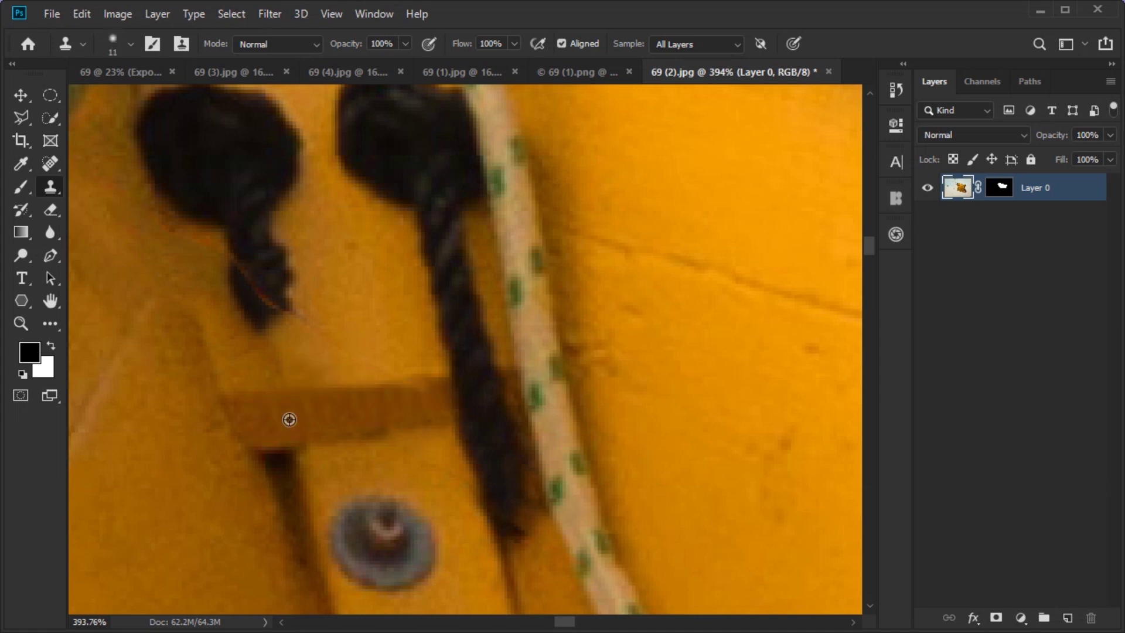
scroll(361, 382, down, 2)
scroll(376, 369, up, 2)
key(bracketright)
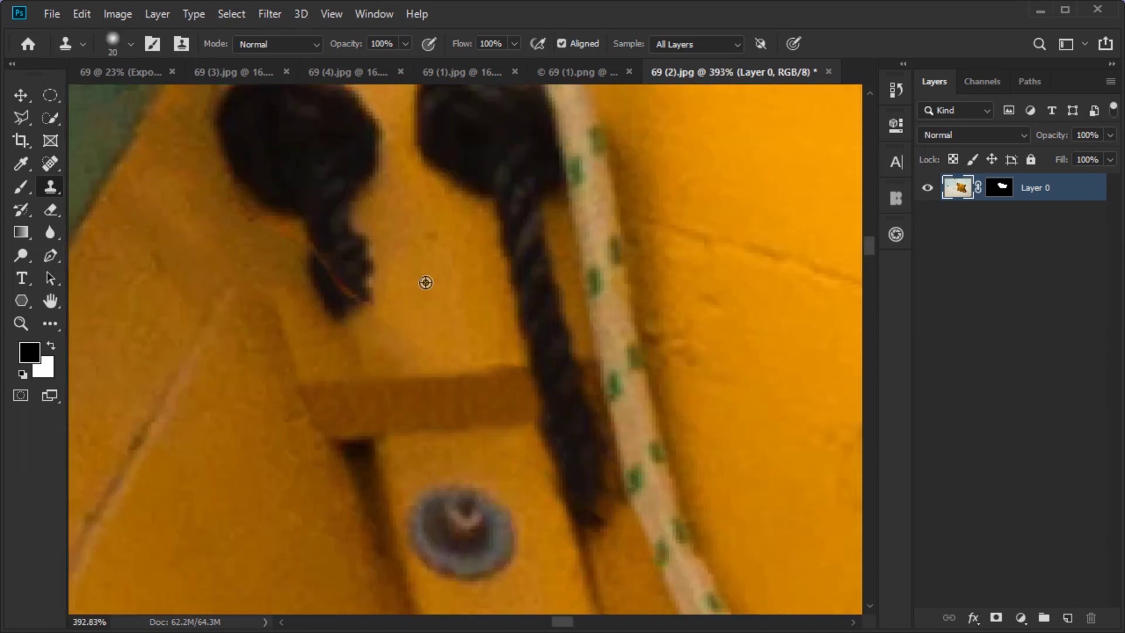
scroll(327, 339, down, 1)
scroll(284, 369, down, 2)
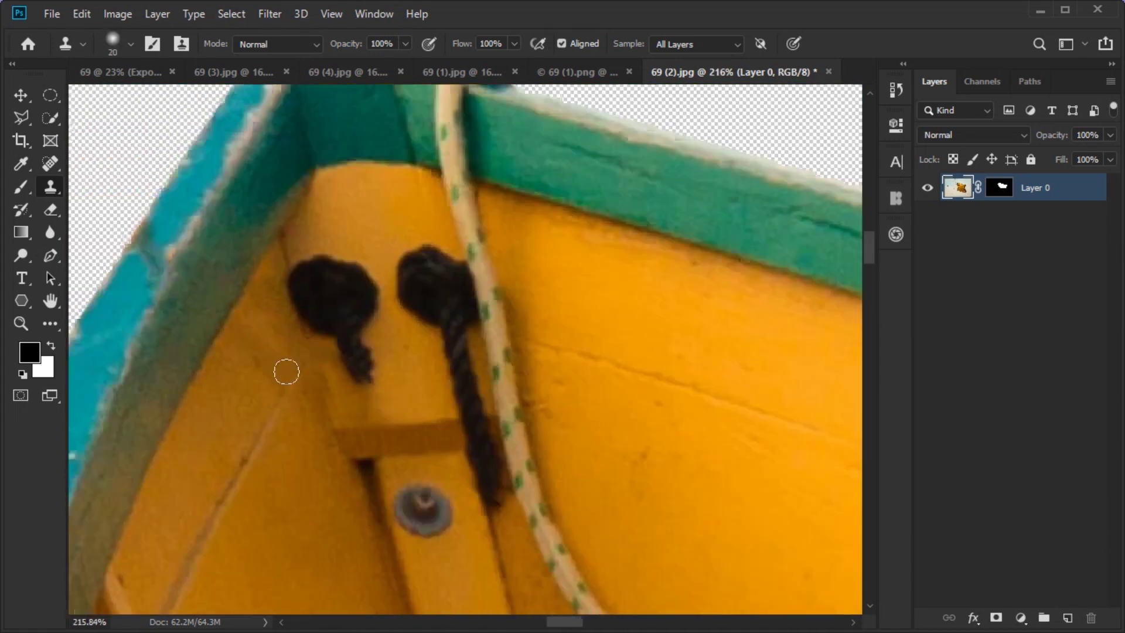
scroll(279, 459, up, 2)
scroll(312, 482, down, 1)
scroll(291, 285, up, 1)
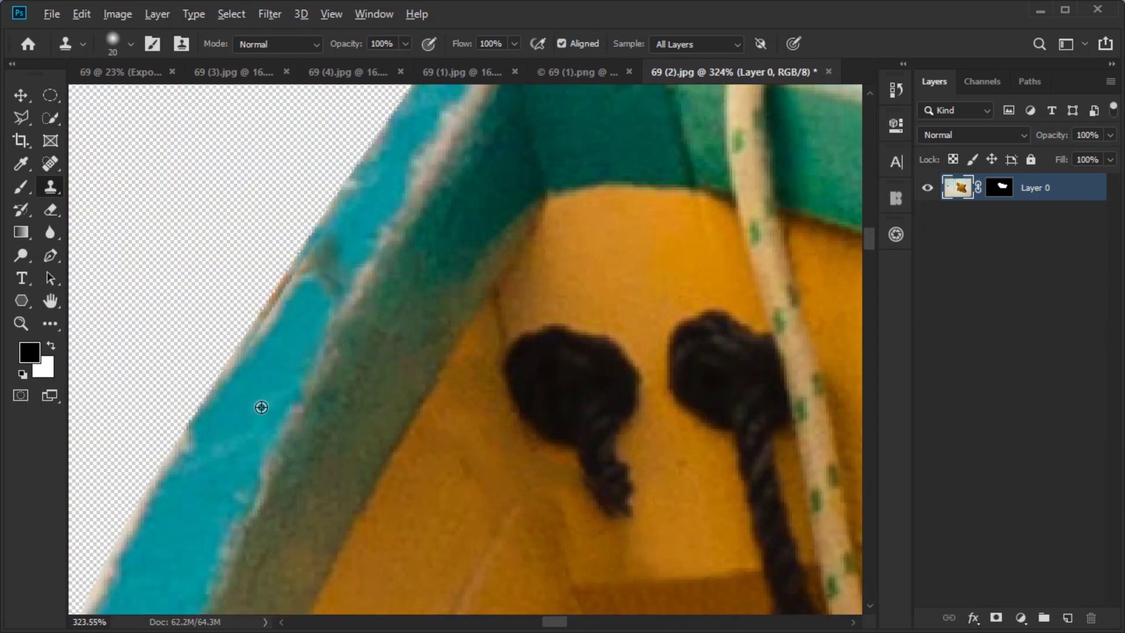
scroll(317, 399, down, 3)
scroll(382, 512, up, 1)
scroll(381, 512, down, 1)
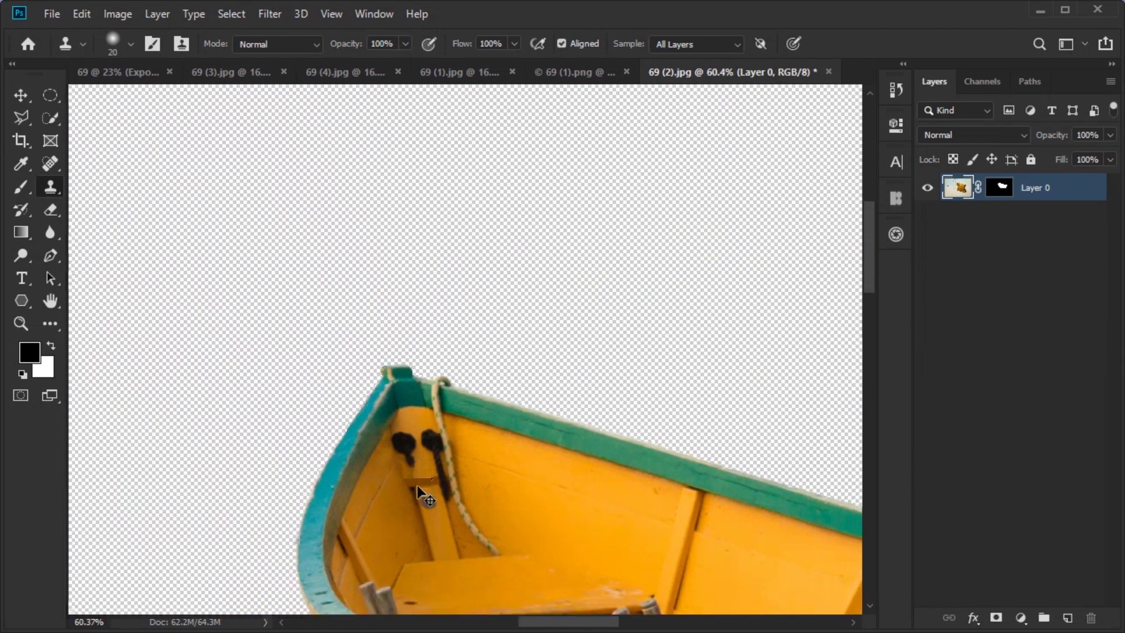
key(ctrl+0)
Drag the boat into the sea composite and scale it down to about 61%
key(v)
drag(340, 181, 398, 351)
key(ctrl+t)
key(ctrl+0)
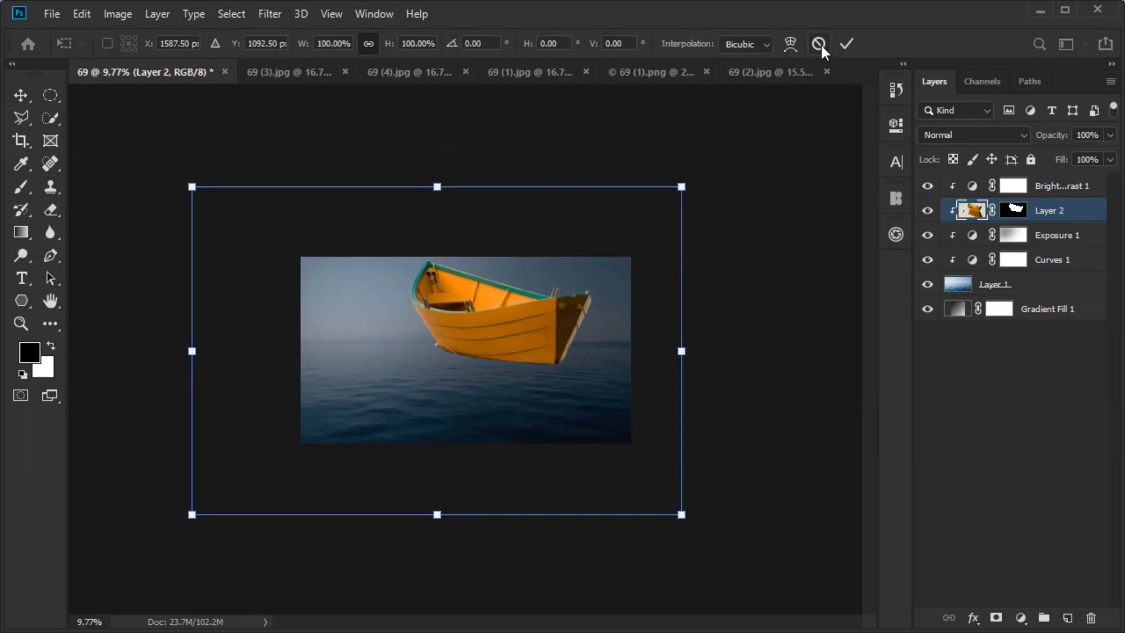
key(Return)
key(ctrl+t)
drag(475, 367, 490, 372)
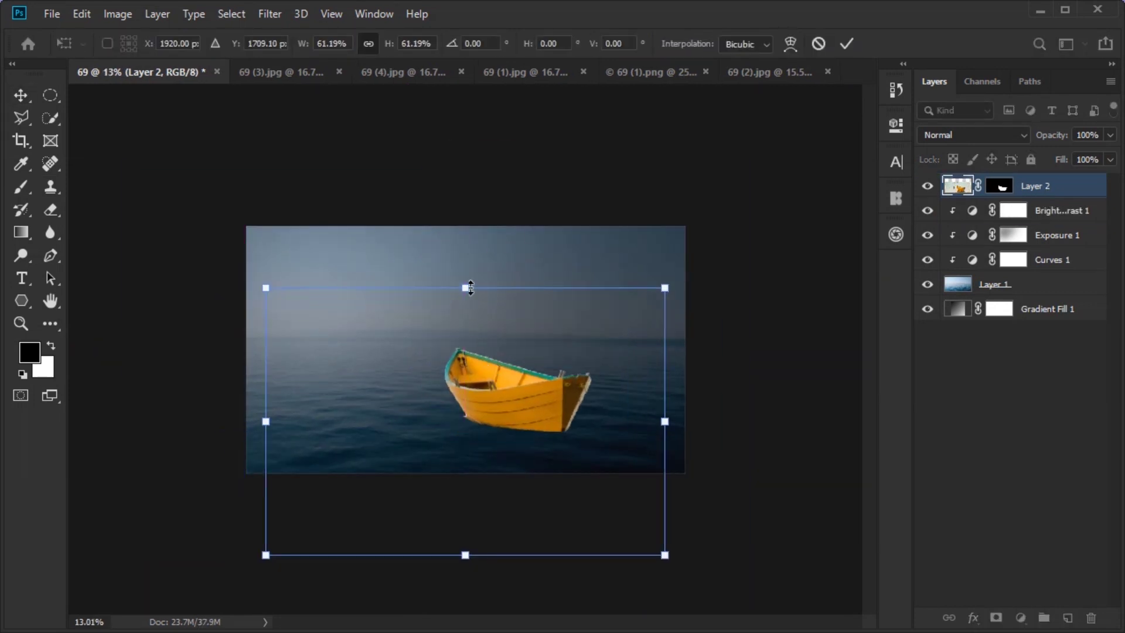
drag(470, 287, 487, 335)
key(Return)
Rename the sea layer River, nudge its position, and reselect the Boat layer
double_click(994, 284)
text(River)
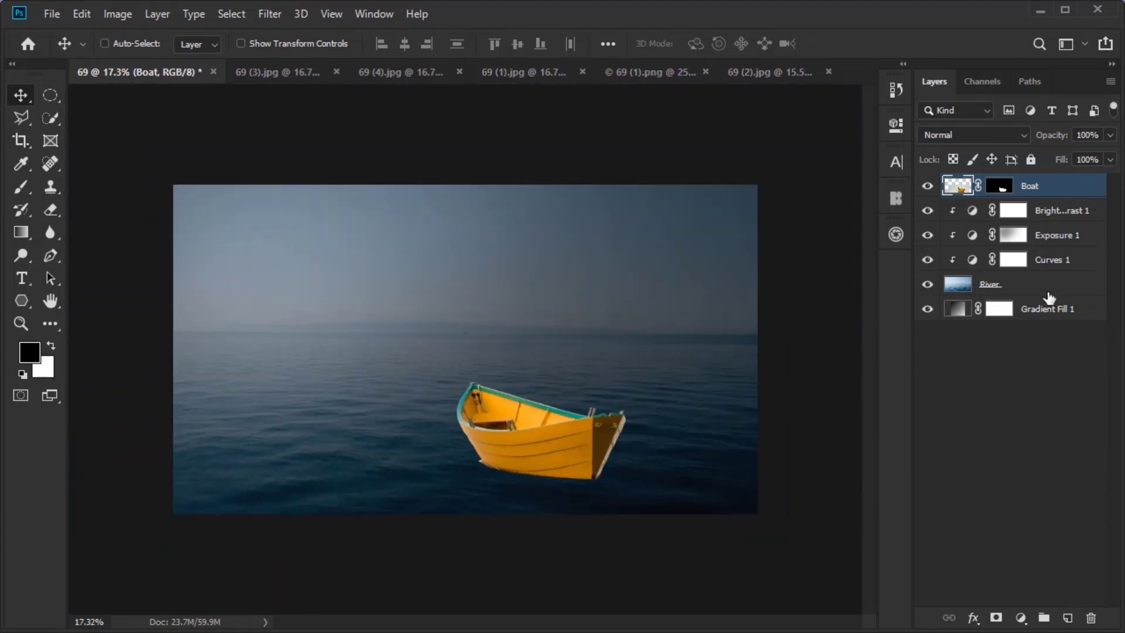
key(alt+bracketleft)
key(alt+bracketleft)
key(alt+bracketleft)
key(ctrl+t)
drag(481, 470, 492, 454)
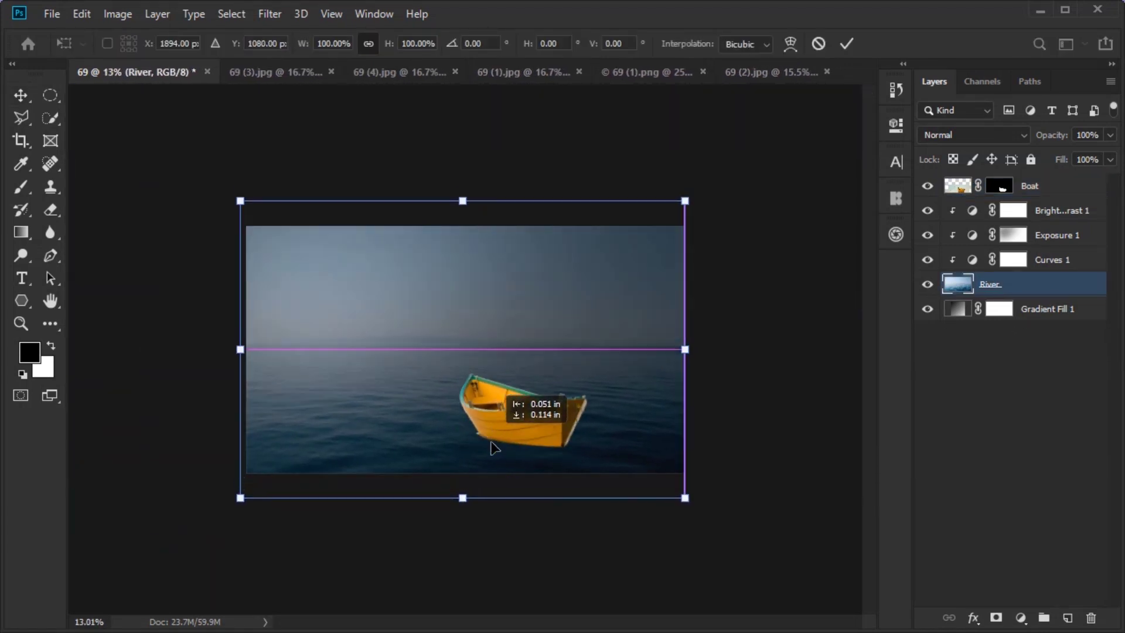
key(Return)
right_click(534, 449)
click(534, 449)
Zoom in on the boat and temporarily drop the Boat layer opacity to 13%
scroll(524, 424, down, 2)
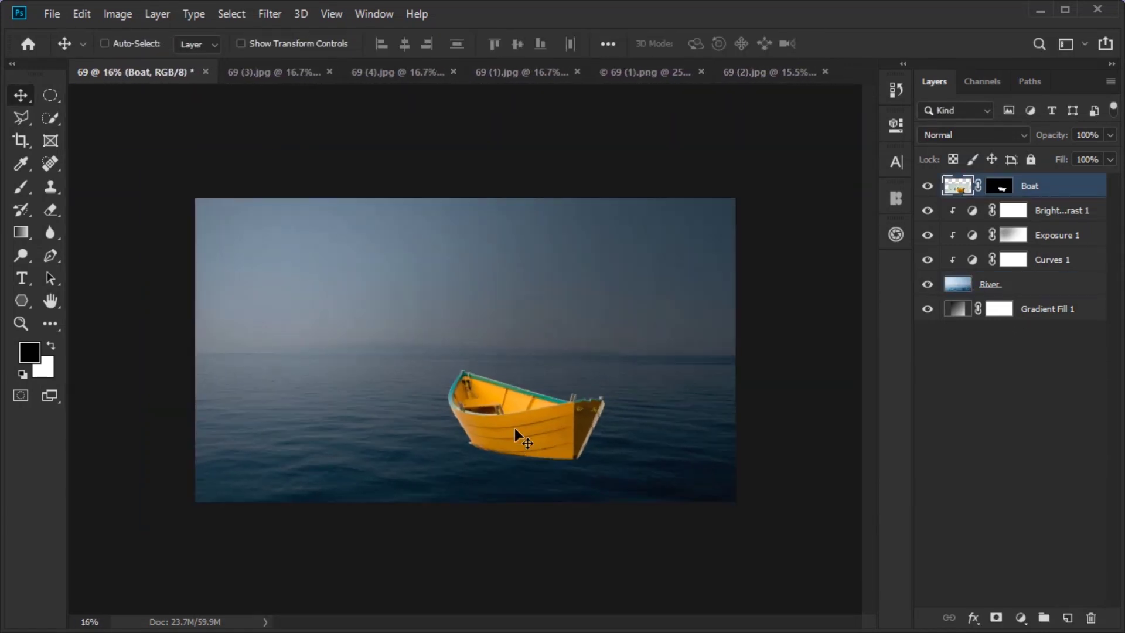
key(ctrl+t)
key(Escape)
scroll(424, 430, up, 5)
scroll(425, 430, up, 2)
key(1)
key(3)
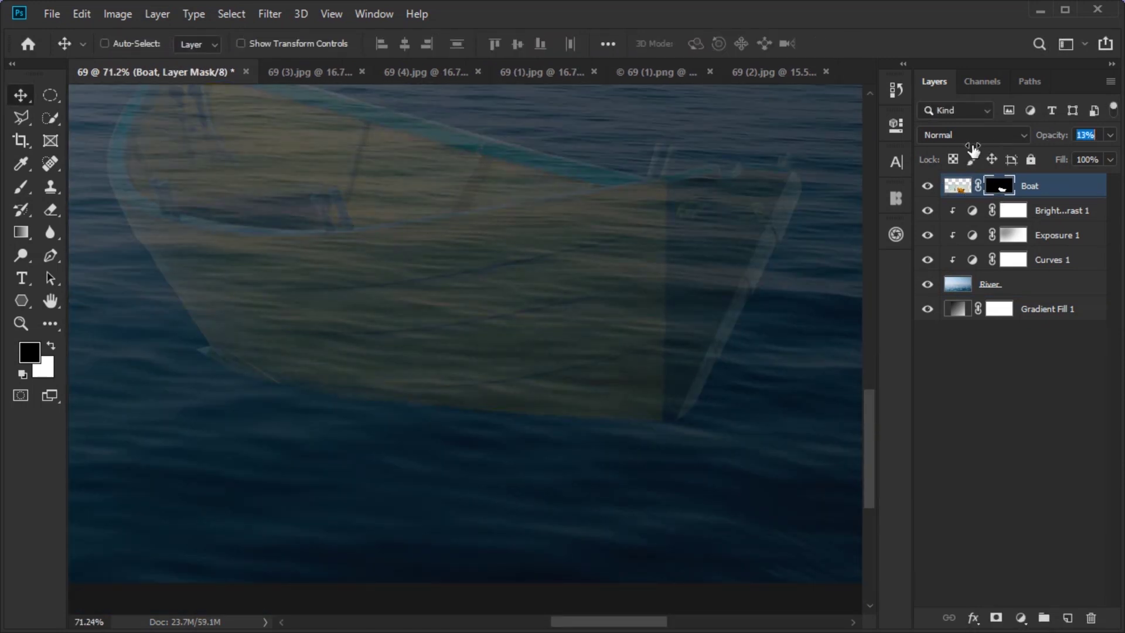
Pick a soft brush tip at size 196 and set the Boat layer opacity to 97%
key(b)
scroll(351, 421, down, 1)
click(130, 44)
drag(162, 103, 170, 103)
key(Return)
scroll(531, 331, down, 1)
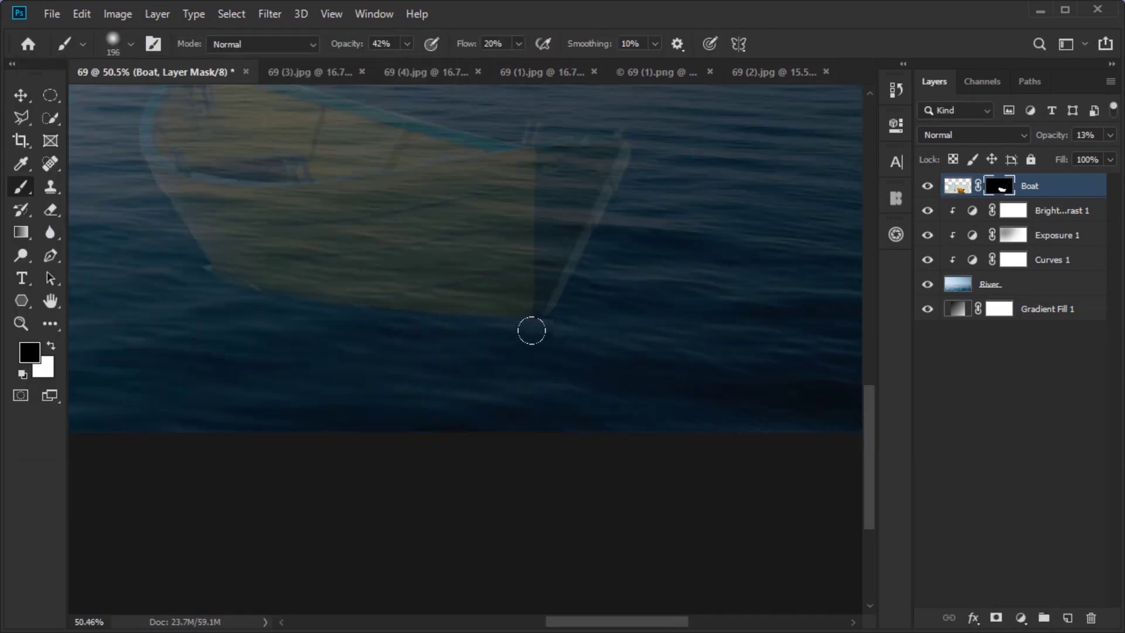
scroll(519, 244, down, 1)
key(9)
key(7)
Pan to the hull's lower edge and touch it up with Spot Healing
scroll(535, 346, up, 2)
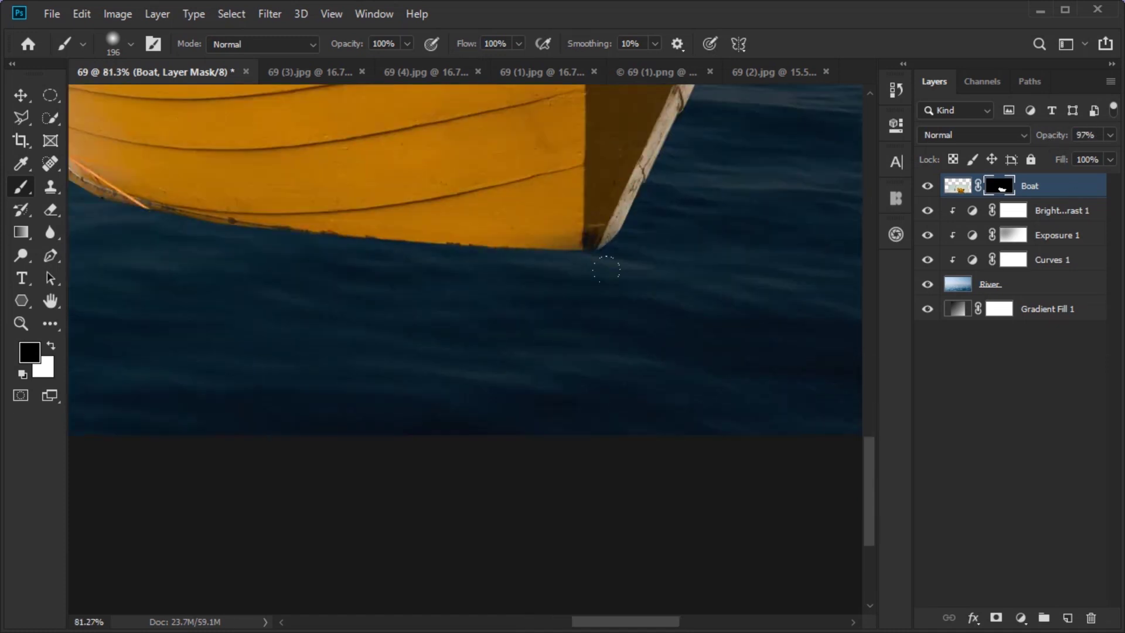
scroll(648, 437, up, 2)
scroll(688, 390, up, 1)
scroll(298, 391, left, 3)
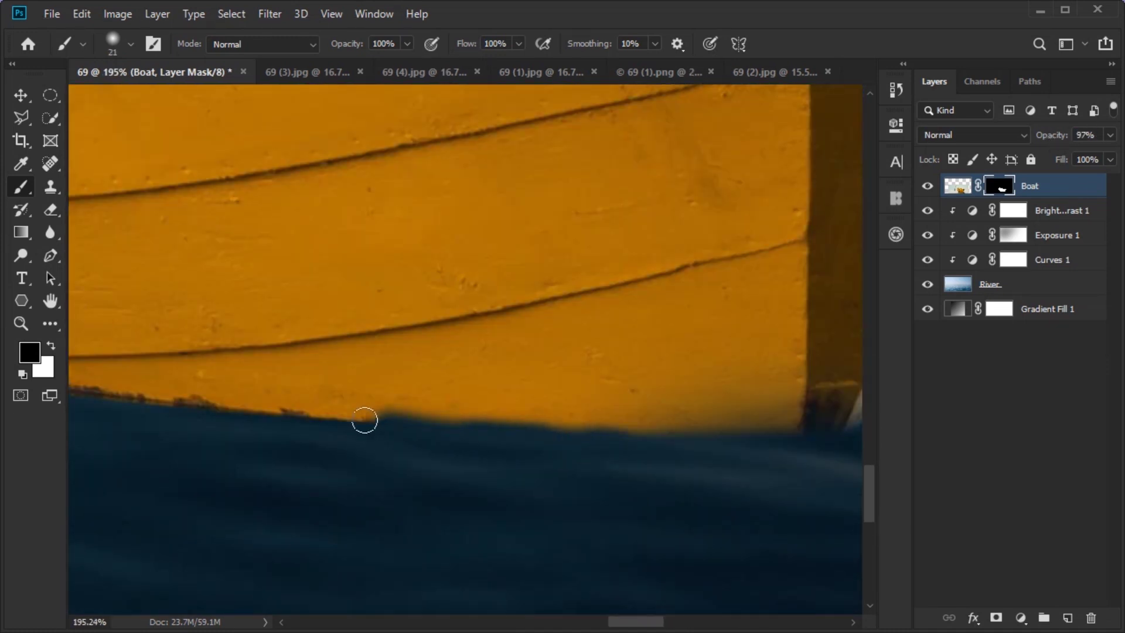
scroll(365, 419, up, 2)
scroll(455, 520, up, 1)
scroll(322, 483, up, 2)
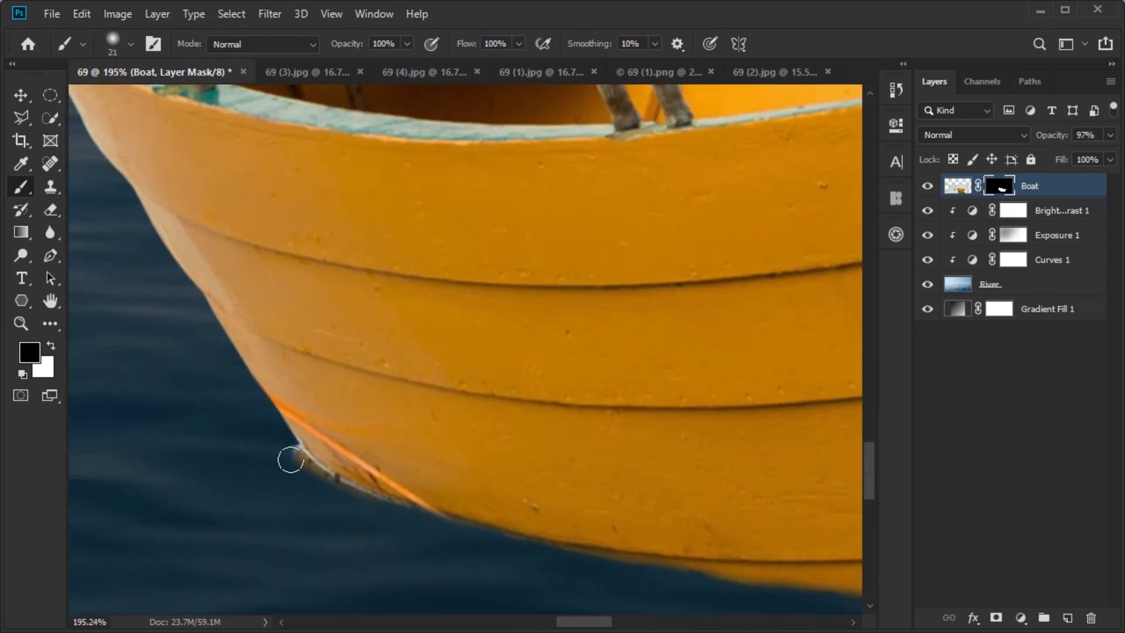
key(j)
scroll(291, 460, up, 1)
scroll(285, 387, down, 1)
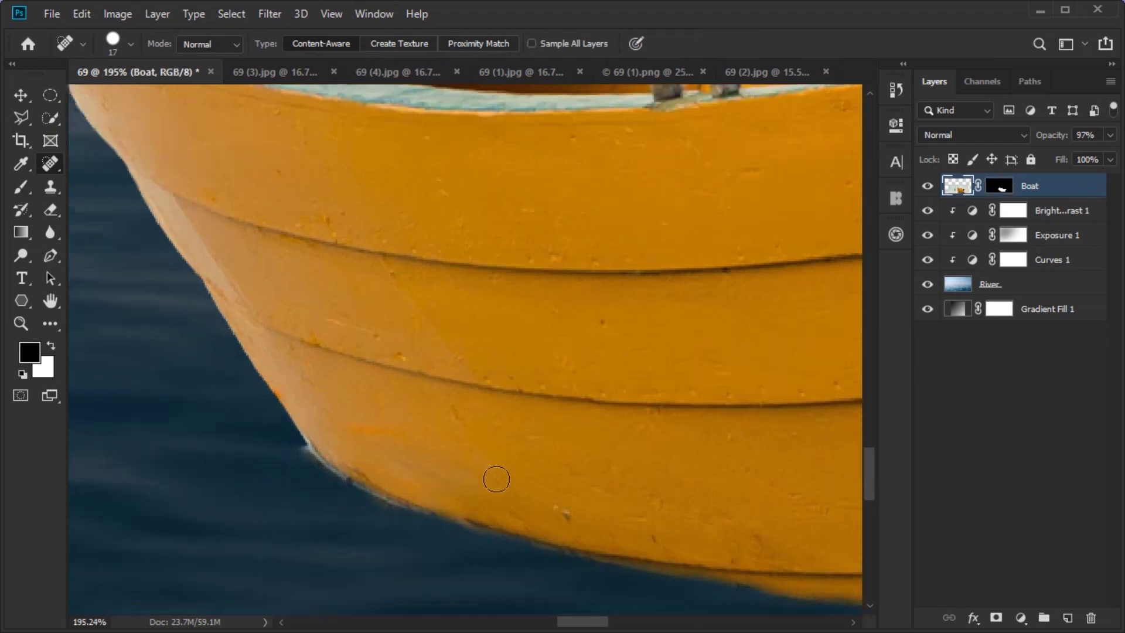
scroll(496, 474, up, 2)
Target the Boat layer mask for painting and move the view to the hull bottom
click(21, 186)
key(ctrl+backslash)
scroll(234, 373, down, 1)
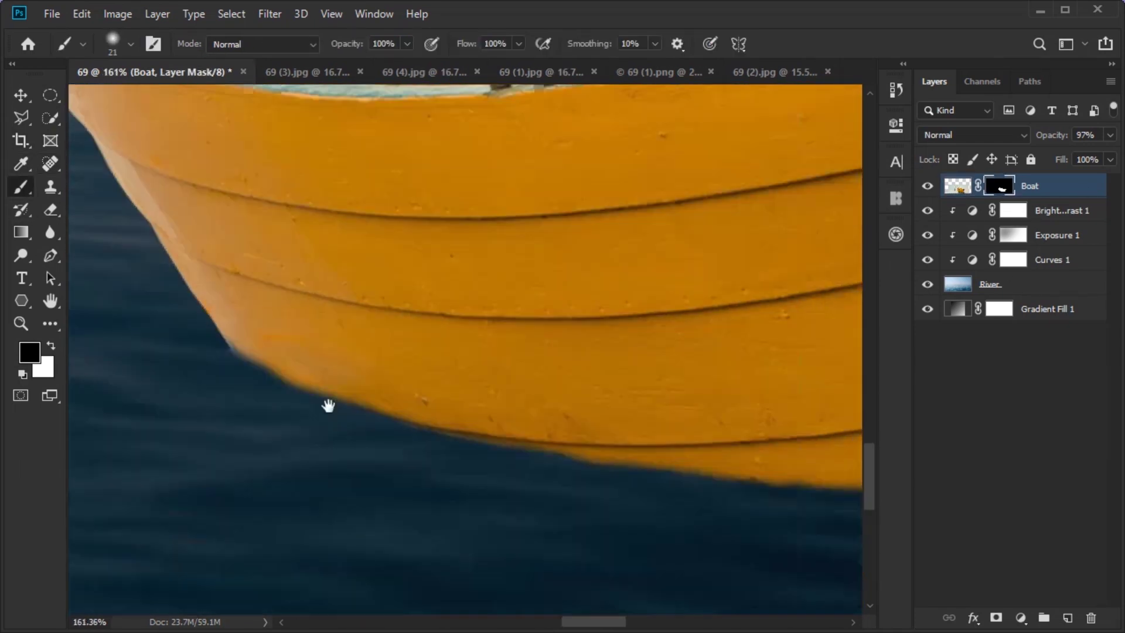
scroll(326, 402, right, 1)
scroll(169, 316, right, 2)
scroll(338, 409, right, 2)
scroll(450, 479, down, 8)
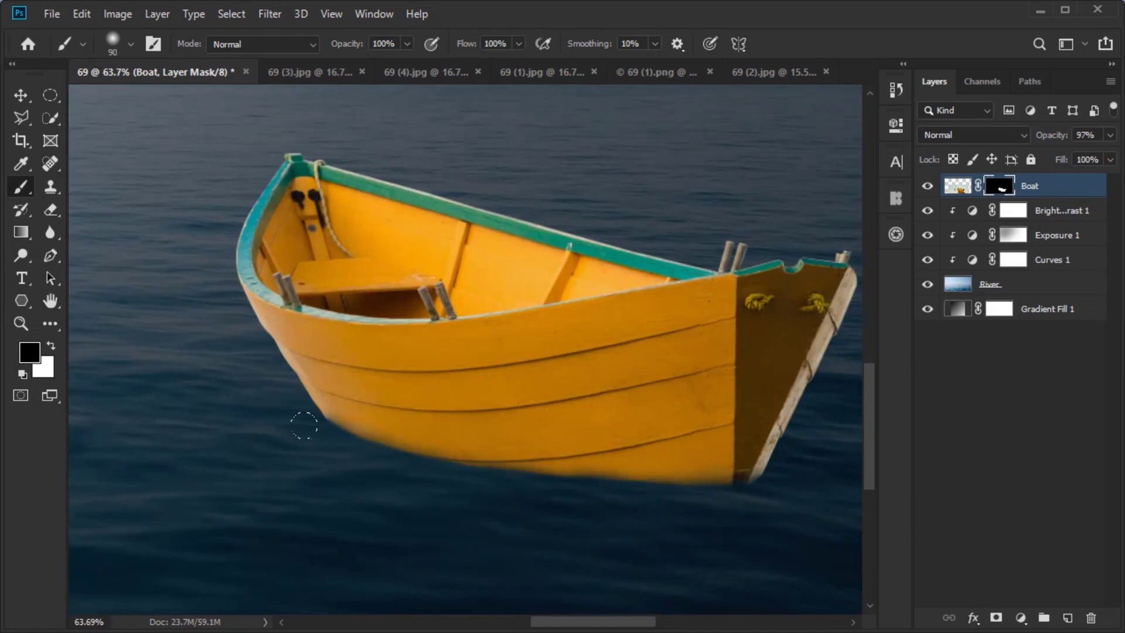
scroll(459, 518, down, 5)
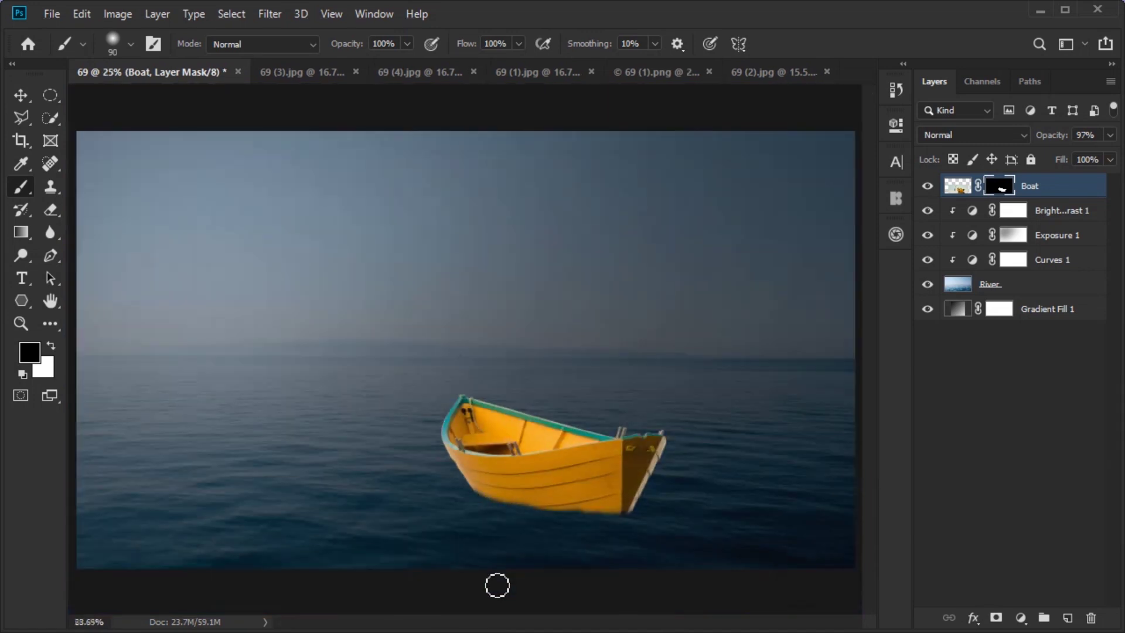
scroll(497, 585, up, 8)
scroll(357, 507, down, 2)
Paint black along the hull bottom on the Boat mask, briefly toggling to white and back
mouse_move(258, 468)
mouse_down()
mouse_move(552, 477)
mouse_move(605, 515)
mouse_up()
scroll(605, 515, down, 5)
key(x)
scroll(595, 381, up, 5)
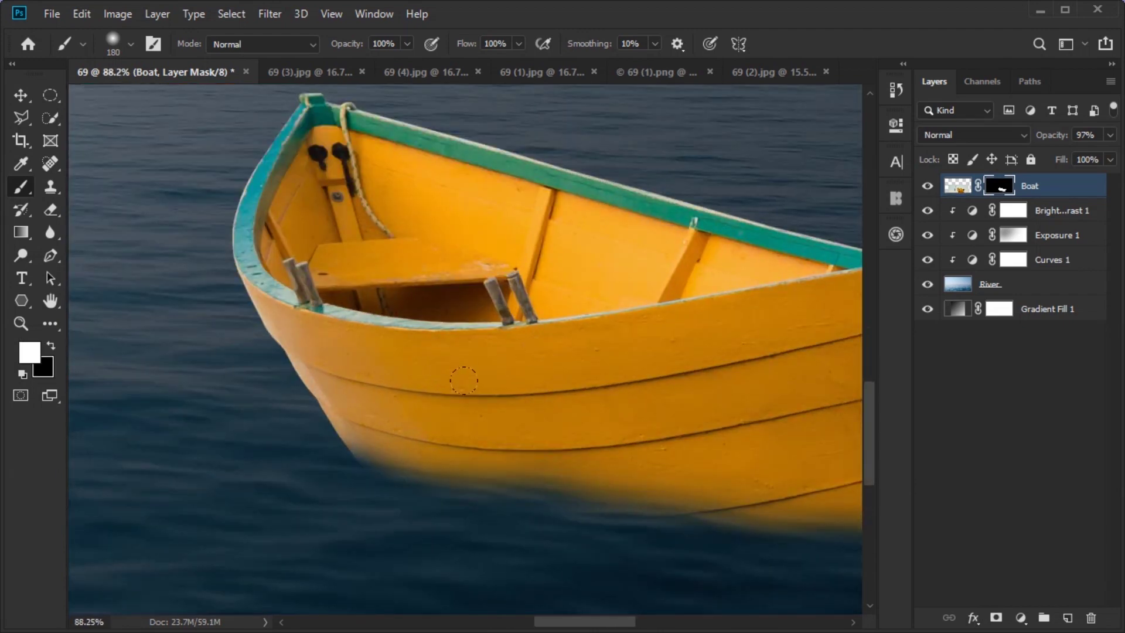
scroll(464, 381, down, 1)
key(x)
Pan around the boat's waterline to inspect how the hull blends into the sea
scroll(539, 480, right, 5)
scroll(539, 481, down, 1)
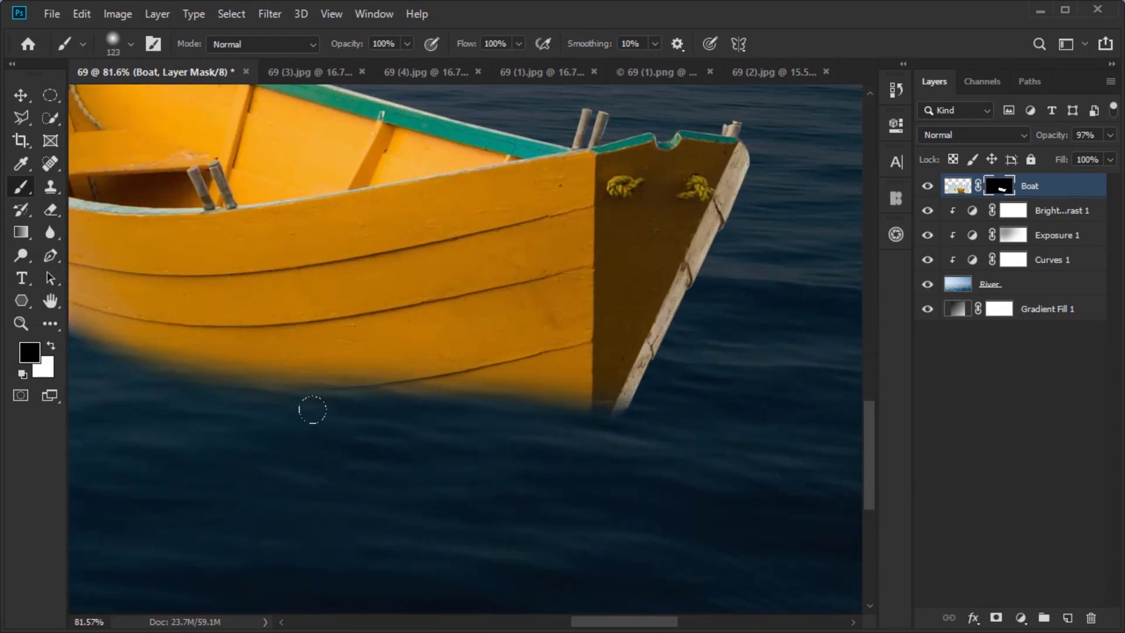
scroll(312, 410, left, 5)
scroll(315, 416, up, 1)
scroll(199, 378, down, 5)
scroll(484, 472, up, 6)
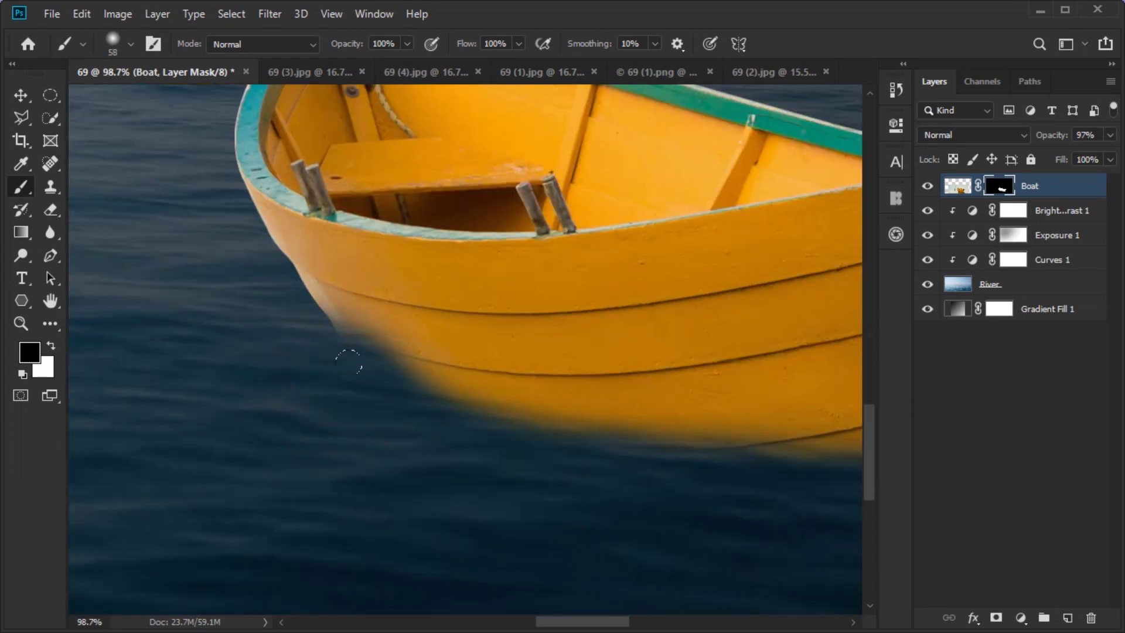
scroll(380, 520, right, 5)
scroll(482, 515, right, 5)
scroll(651, 460, down, 1)
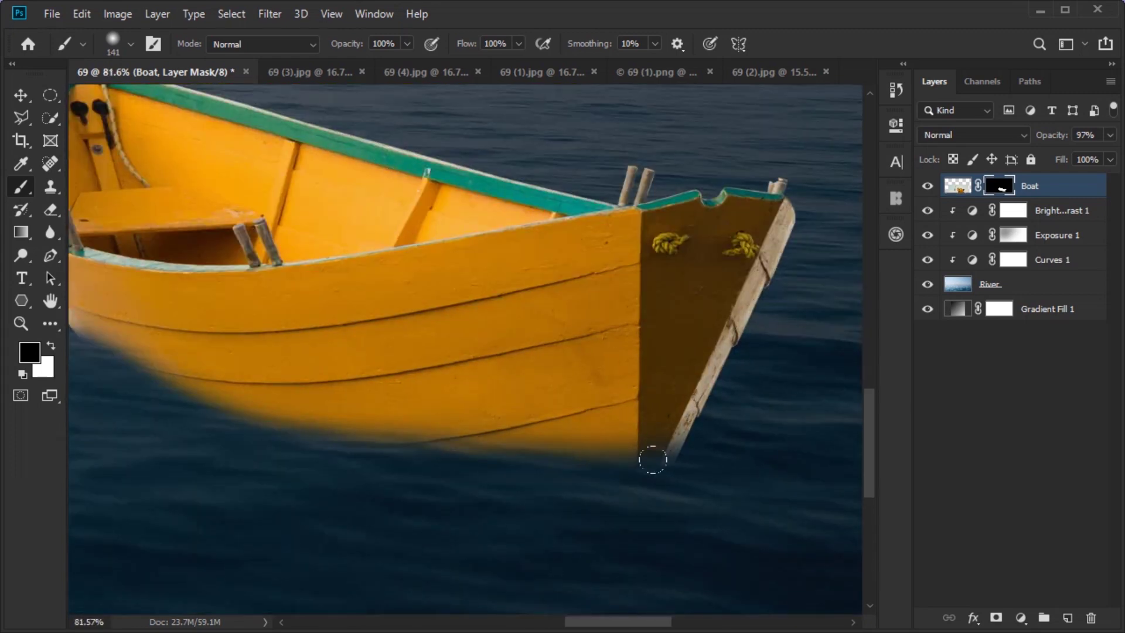
scroll(581, 531, down, 5)
scroll(580, 530, up, 6)
scroll(397, 339, up, 2)
scroll(352, 472, down, 2)
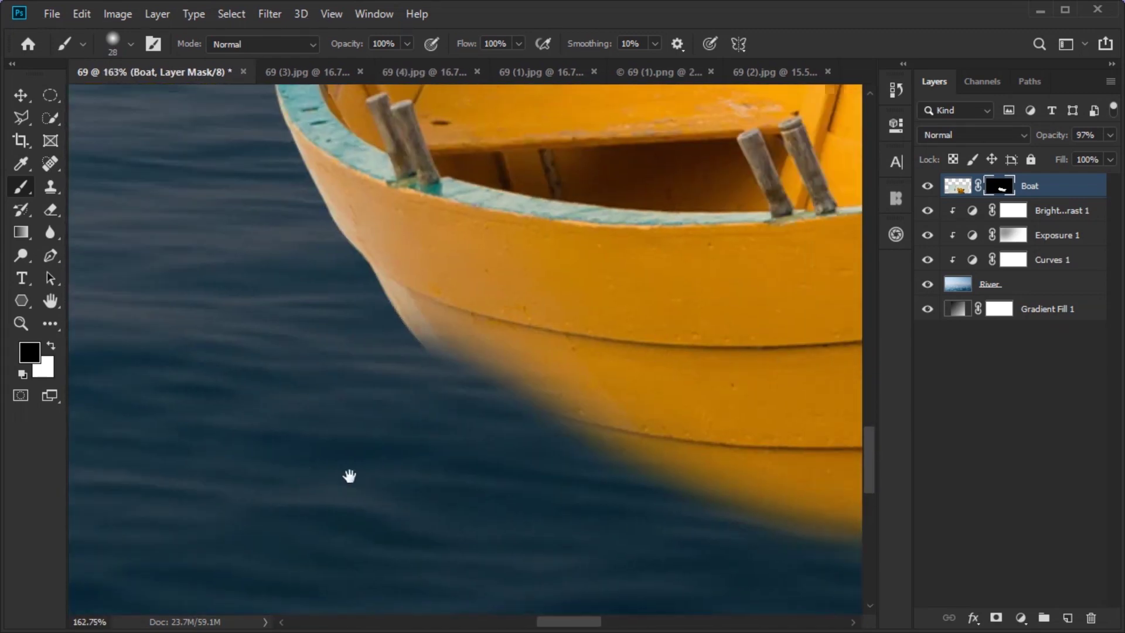
scroll(380, 453, down, 1)
scroll(380, 453, right, 5)
scroll(567, 540, right, 5)
scroll(381, 502, left, 10)
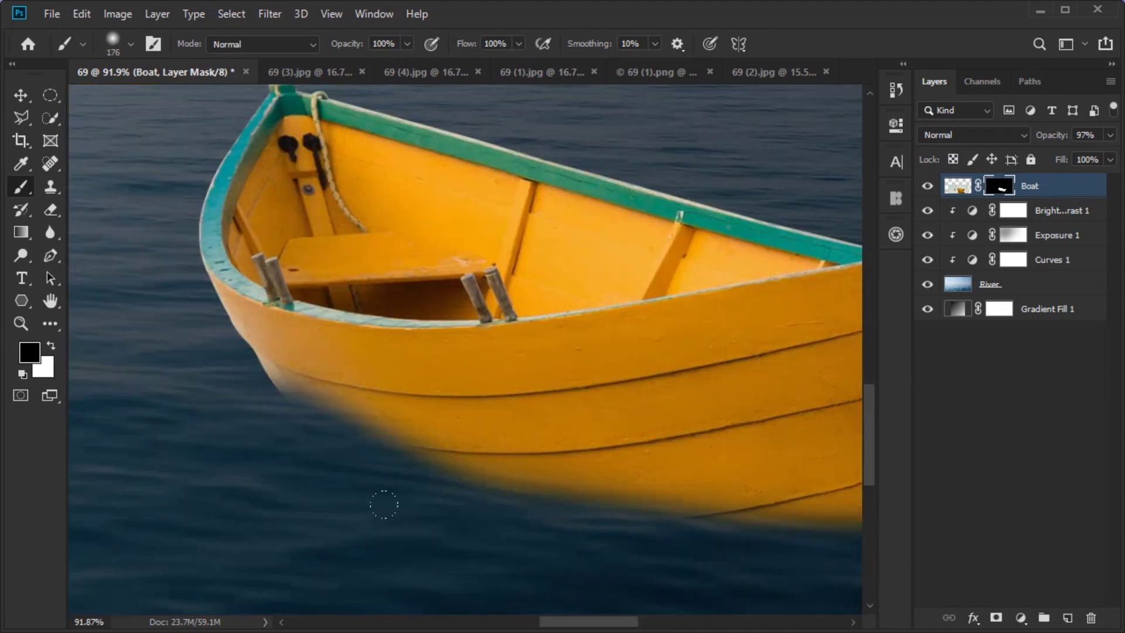
scroll(650, 557, down, 3)
scroll(557, 470, up, 1)
scroll(564, 467, down, 1)
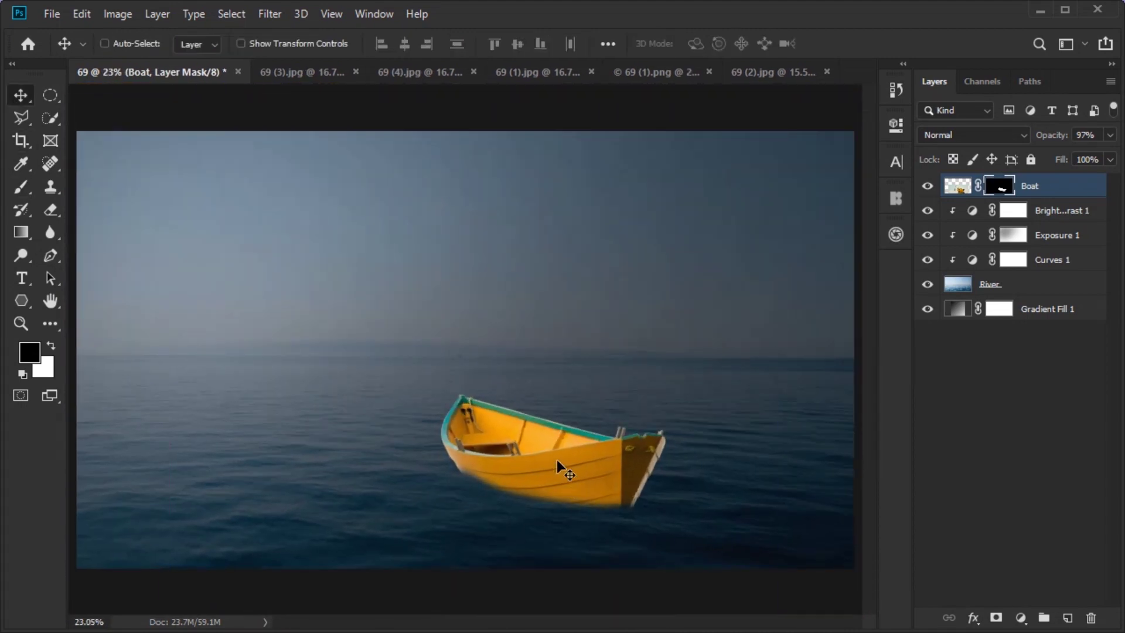
scroll(508, 517, up, 3)
scroll(445, 482, up, 8)
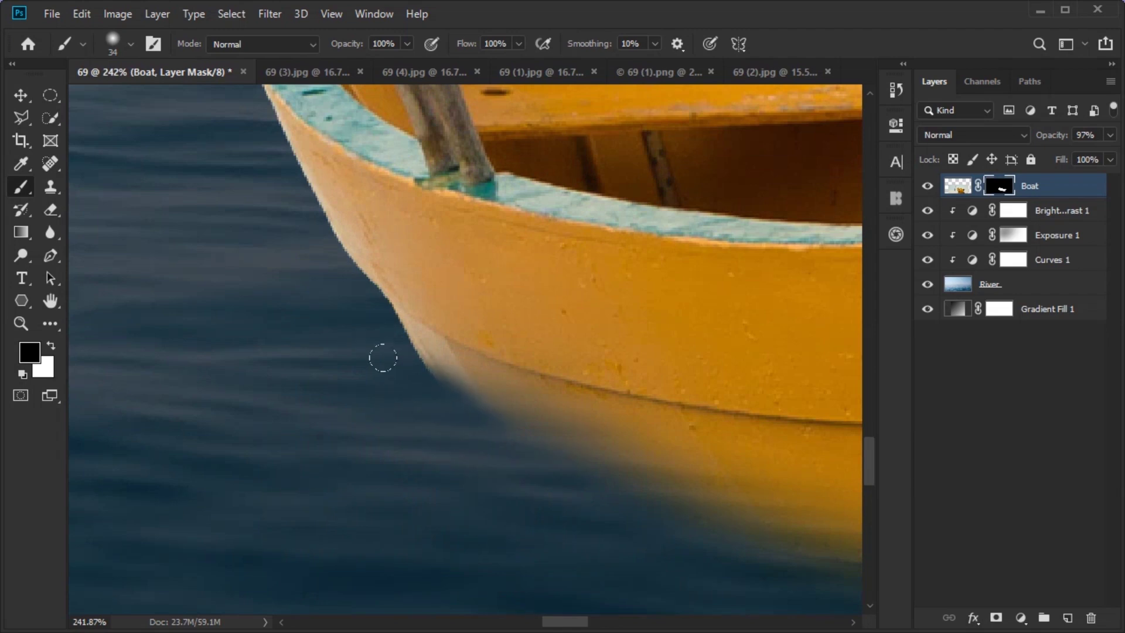
scroll(541, 492, down, 1)
scroll(428, 452, down, 3)
scroll(457, 492, up, 5)
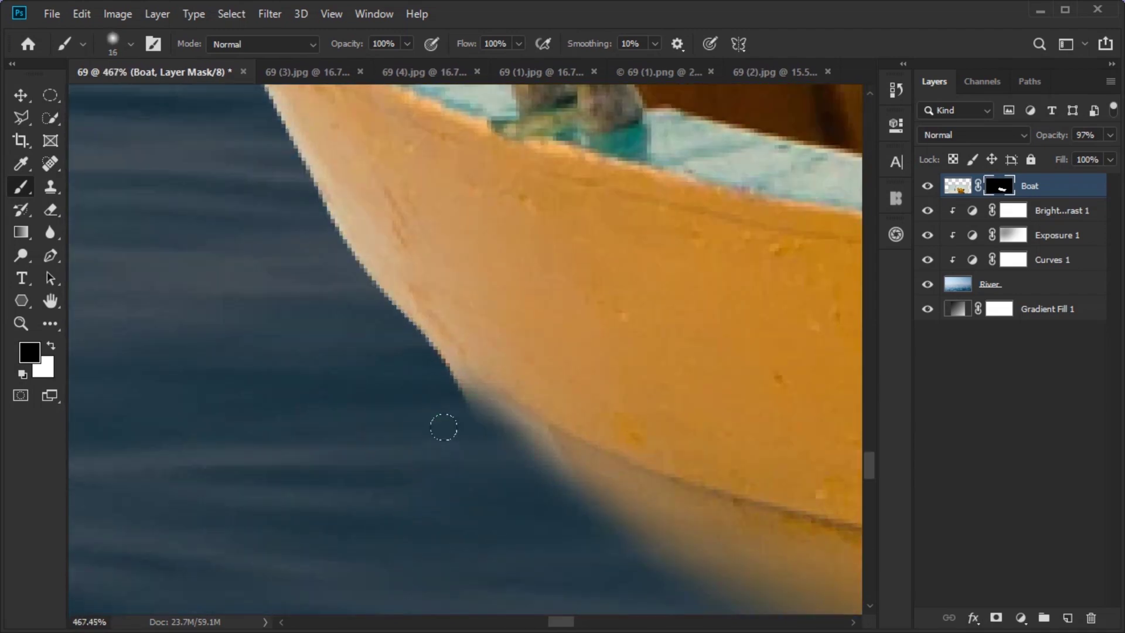
scroll(440, 427, down, 7)
scroll(428, 556, down, 5)
scroll(497, 533, down, 1)
Add an Exposure layer clipped to the Boat, lowered to -2.78 to darken it
scroll(582, 502, down, 1)
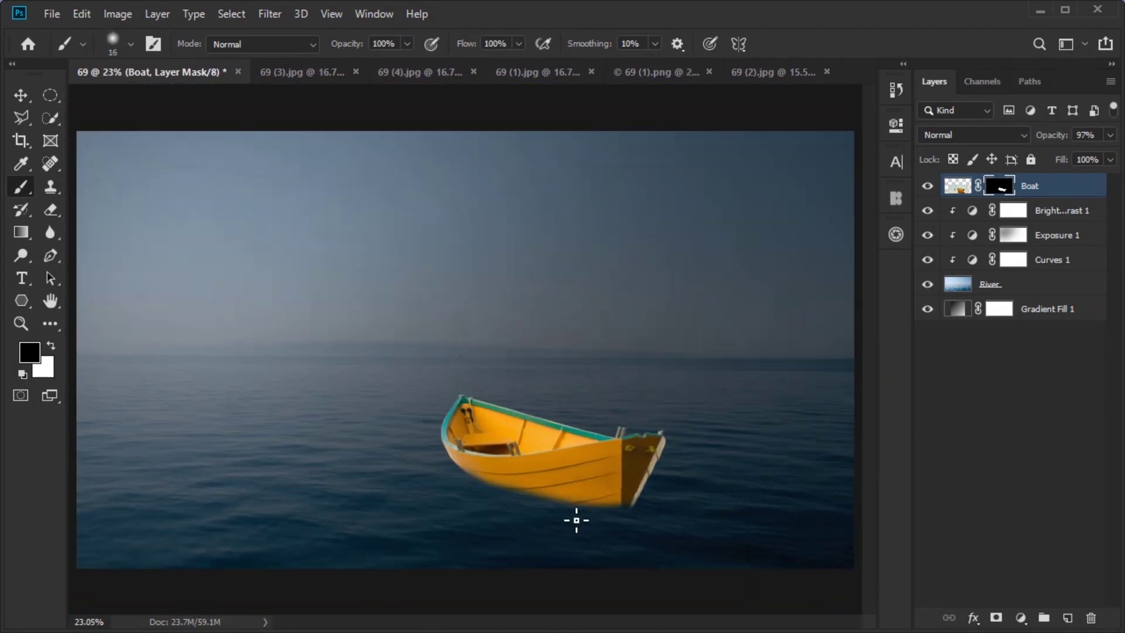
click(1022, 617)
click(1019, 405)
click(722, 233)
key(ctrl+alt+g)
drag(759, 218, 702, 223)
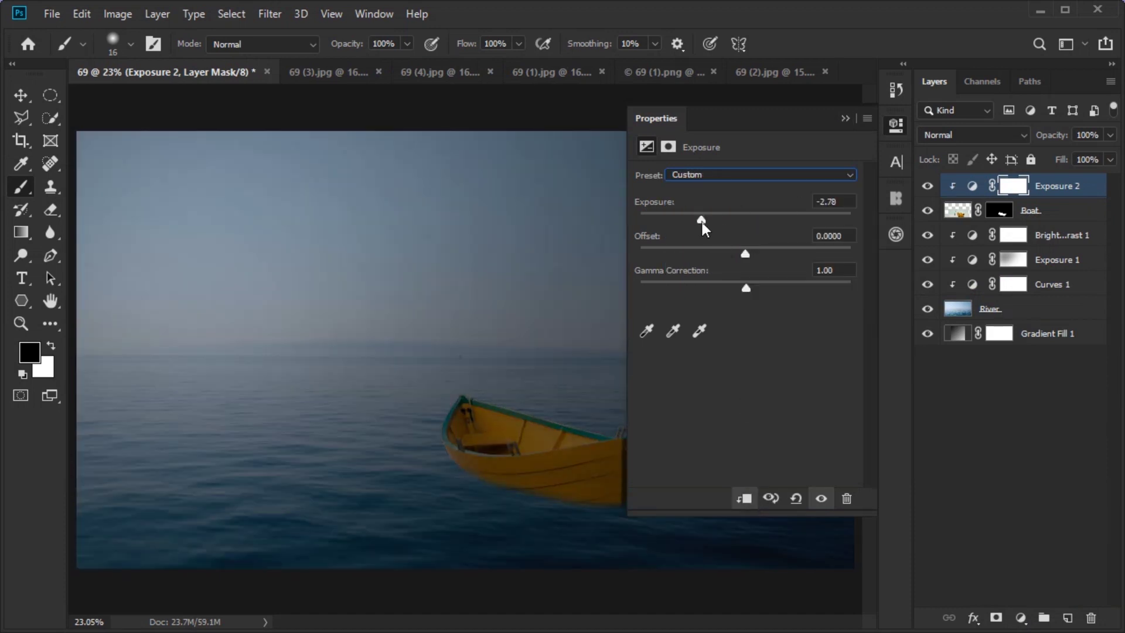
Add a clipped Brightness/Contrast layer on the Boat with brightness -26 and contrast -15
click(1021, 618)
click(1045, 360)
key(ctrl+alt+g)
mouse_move(743, 256)
mouse_down()
mouse_move(771, 262)
mouse_move(716, 262)
mouse_up()
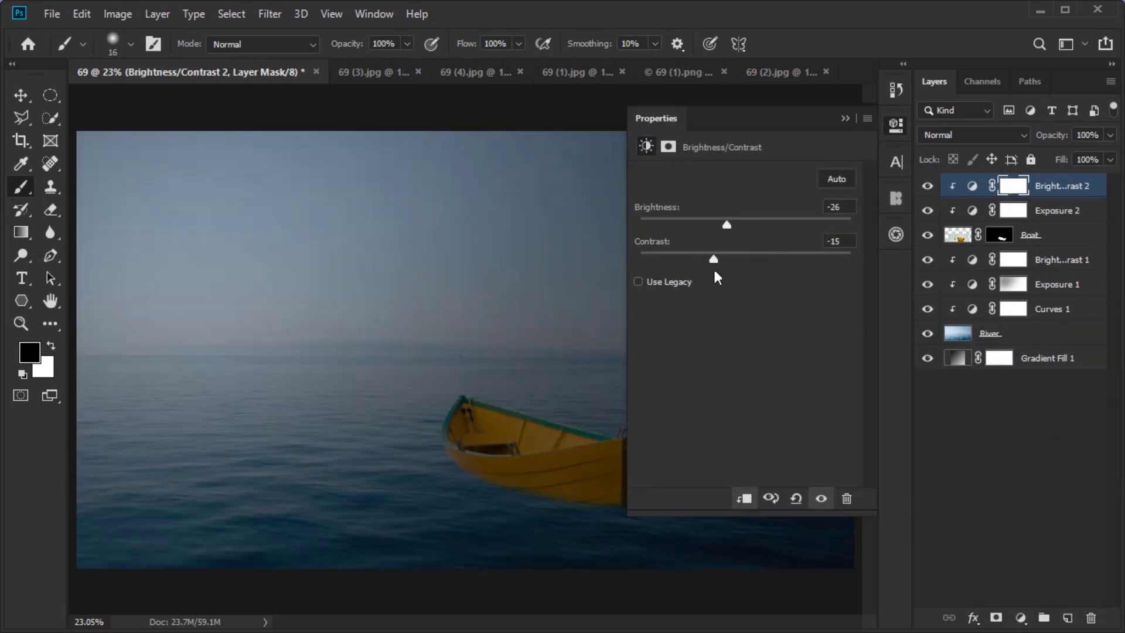
Select the Exposure 2 mask and set up a larger brush with 20% flow
click(1013, 210)
key(bracketright)
key(bracketright)
key(bracketright)
scroll(404, 388, up, 2)
scroll(389, 359, up, 2)
scroll(429, 389, up, 4)
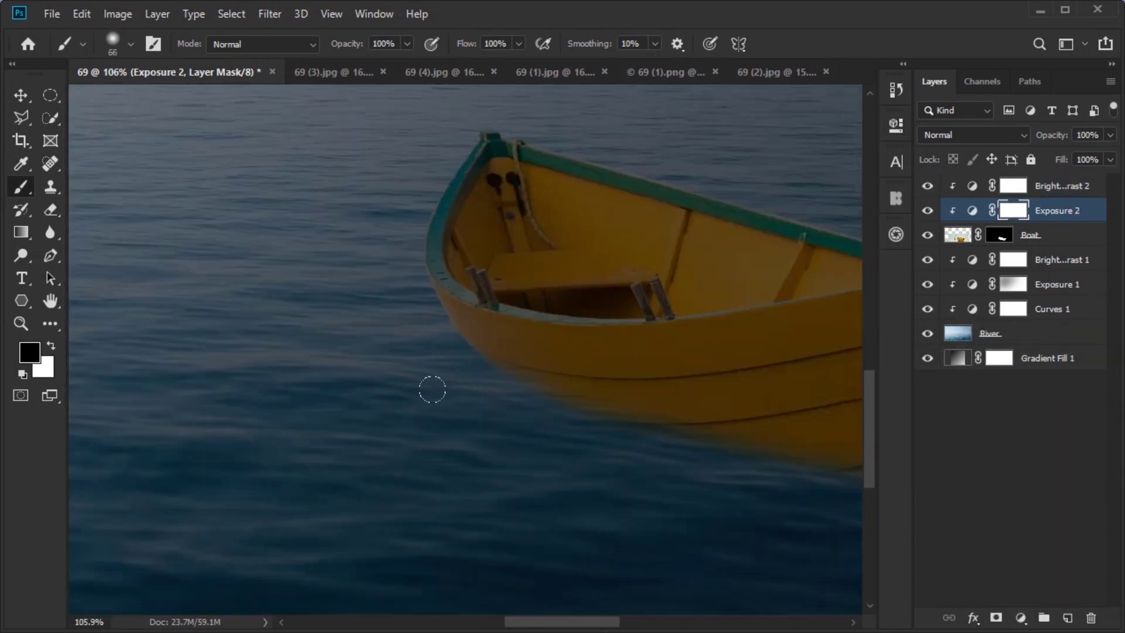
scroll(429, 389, down, 2)
key(shift+2)
scroll(465, 263, up, 1)
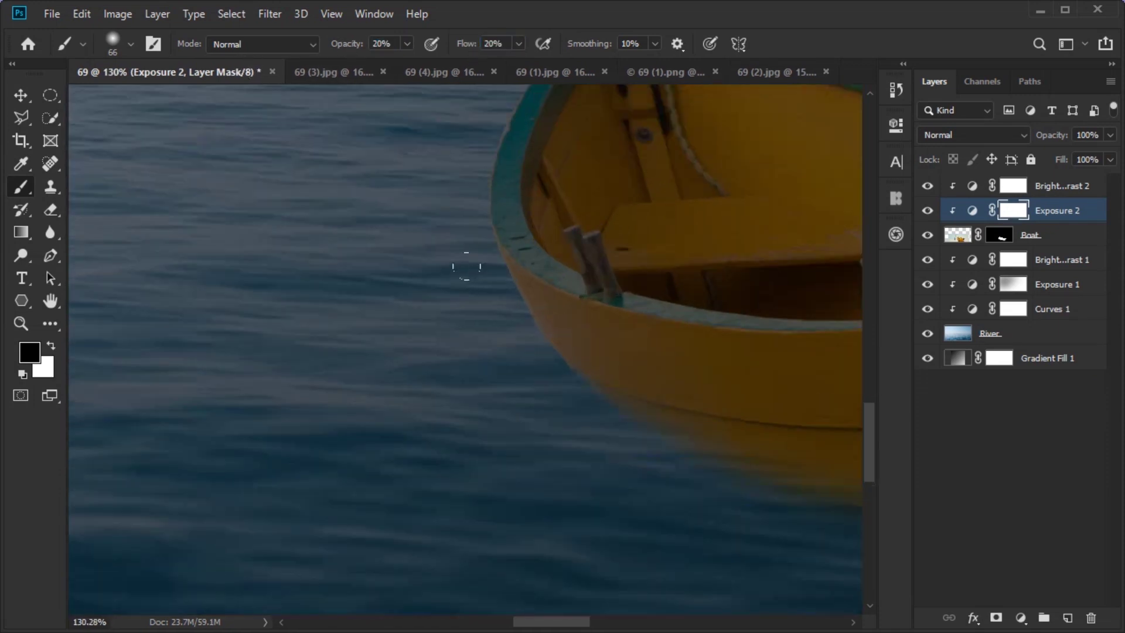
key(bracketright)
key(bracketright)
key(bracketright)
scroll(364, 372, down, 1)
Set brush opacity to 46% and paint a large soft stroke on the Exposure 2 mask
drag(350, 47, 365, 47)
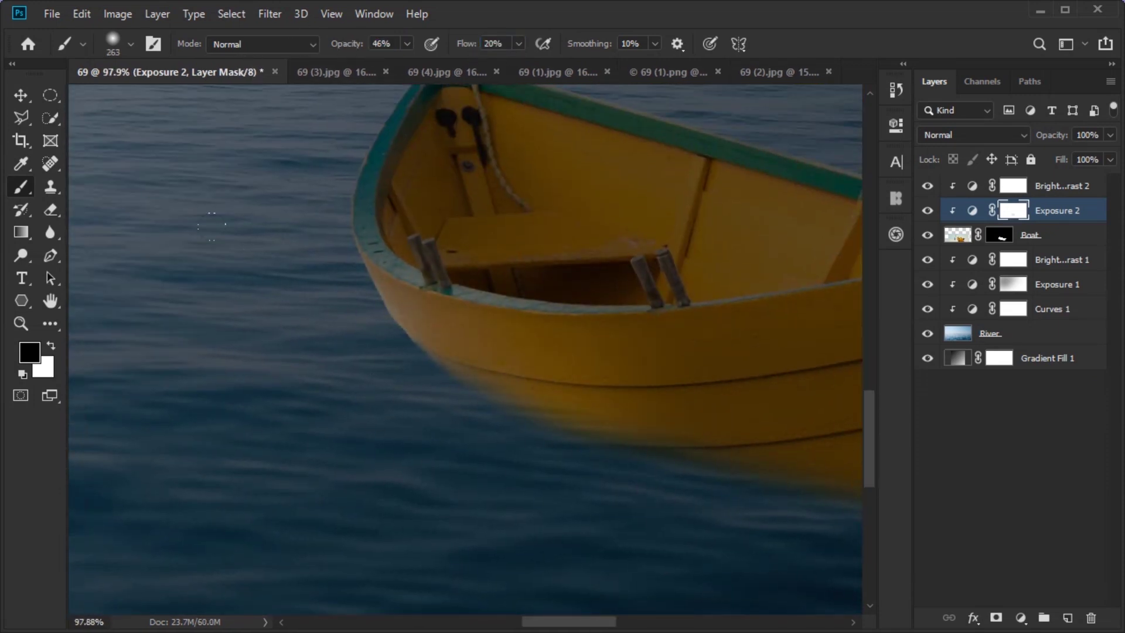
scroll(274, 305, up, 4)
scroll(311, 417, down, 5)
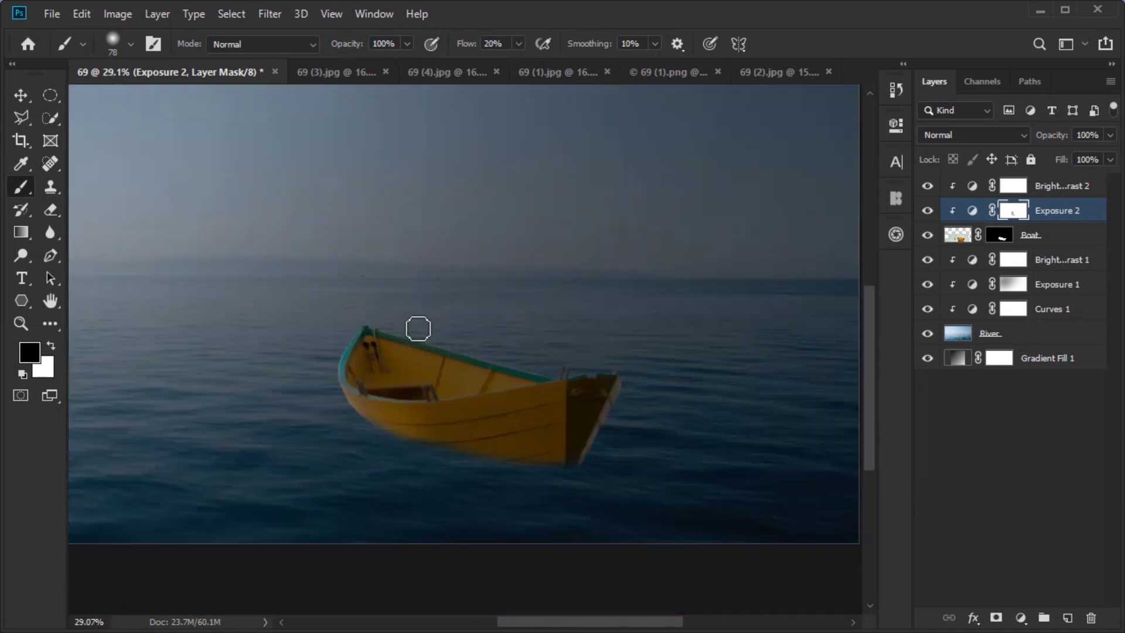
scroll(416, 326, up, 1)
drag(336, 494, 372, 504)
scroll(477, 518, down, 3)
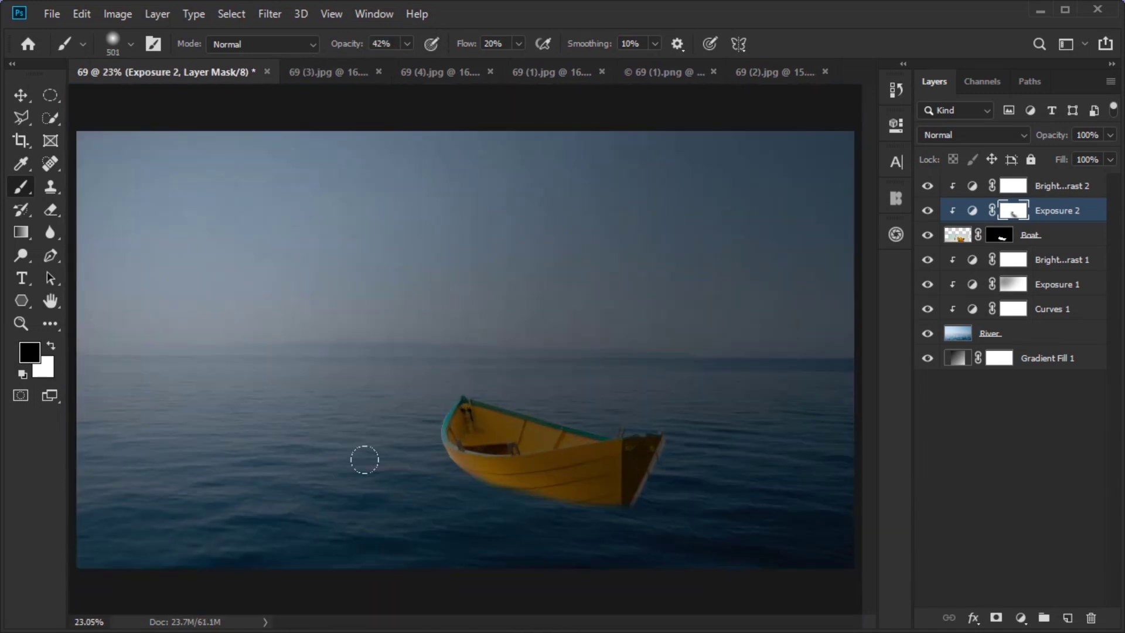
Free Transform the boat and its two adjustments smaller and shifted left
shift+click(1061, 240)
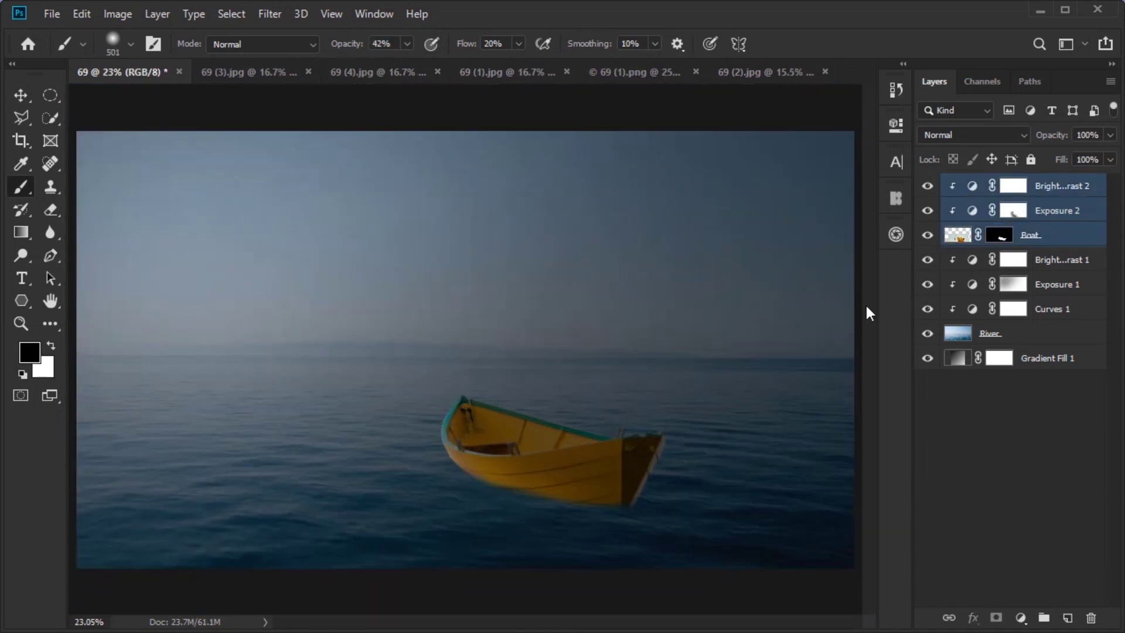
key(ctrl+t)
mouse_move(531, 451)
mouse_down()
mouse_move(584, 472)
mouse_move(568, 458)
mouse_up()
key(Return)
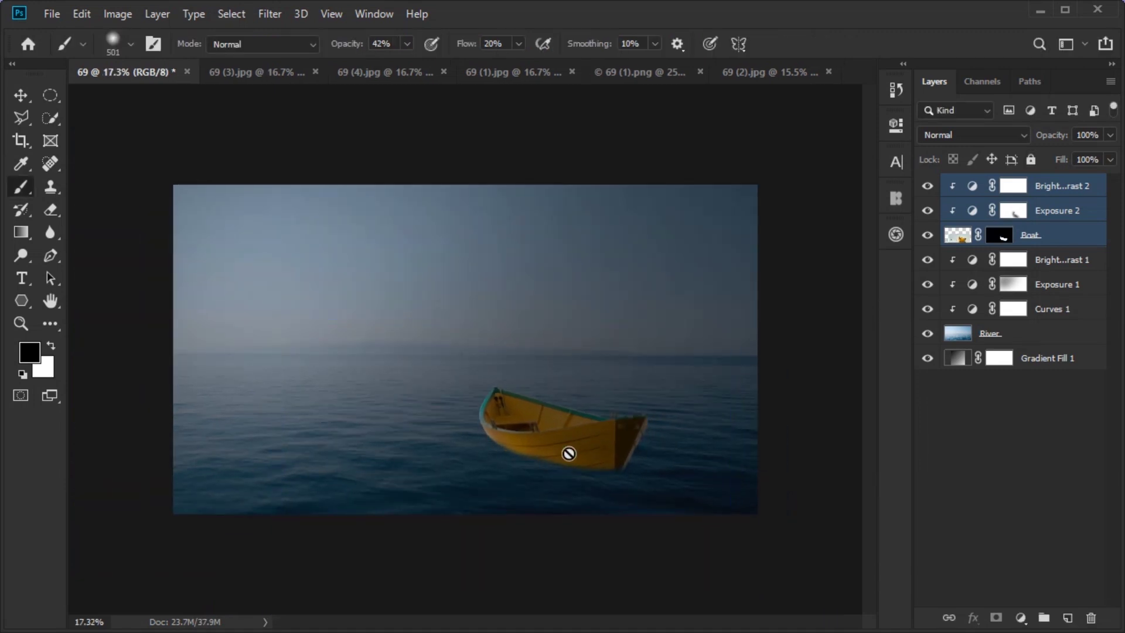
key(ctrl+t)
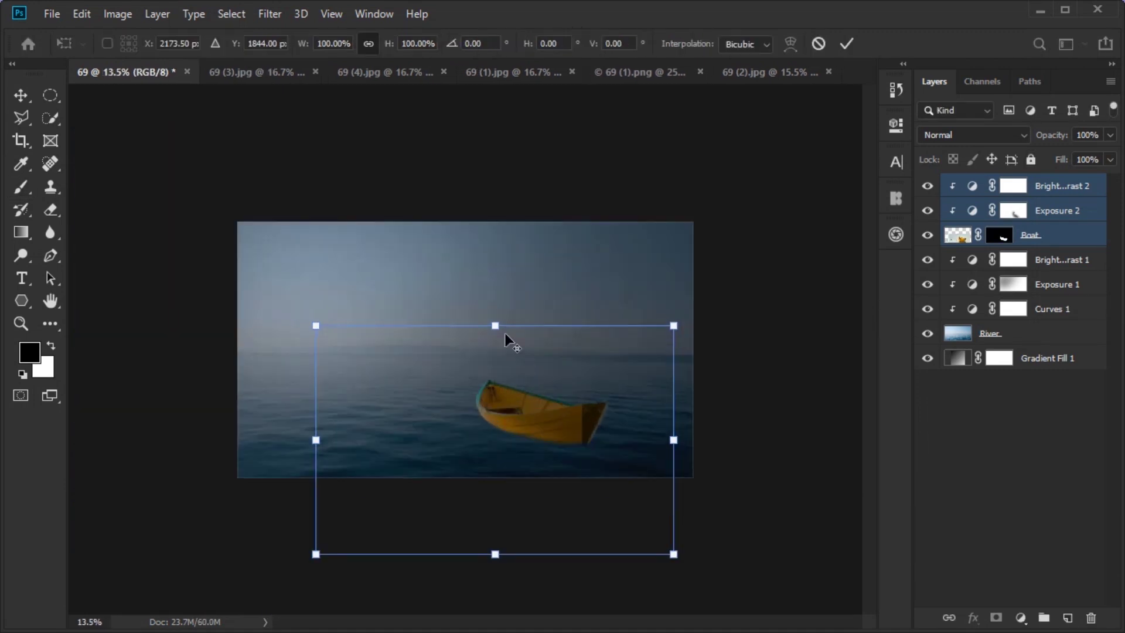
drag(495, 326, 495, 339)
key(Return)
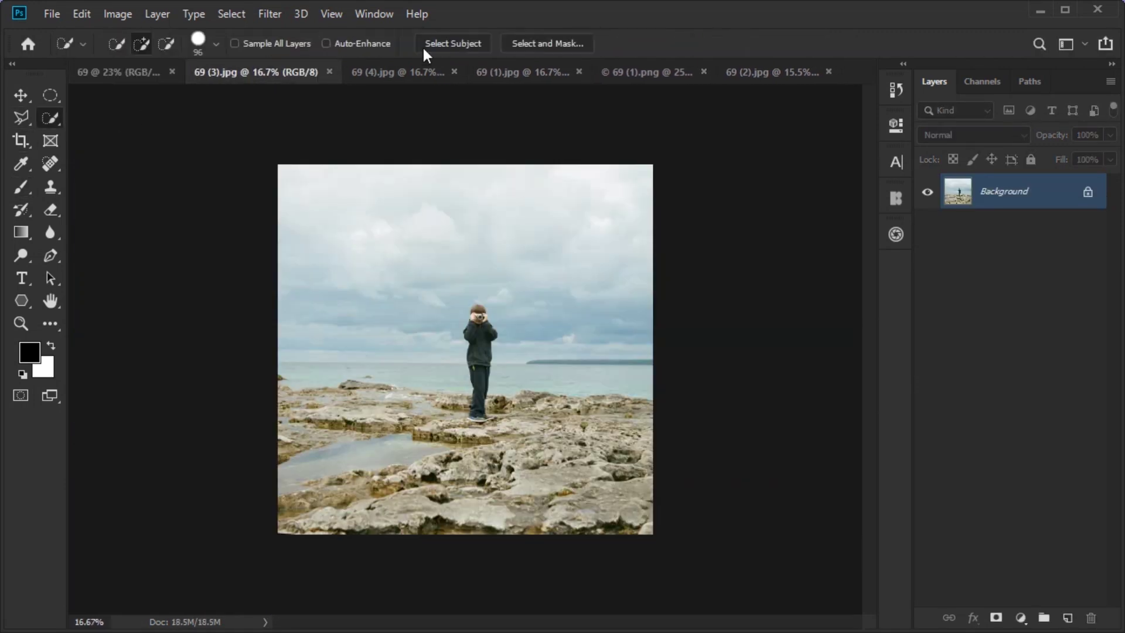
Switch to the Polygonal Lasso to refine the boy's selection edge by hand
scroll(530, 375, up, 2)
scroll(502, 326, up, 10)
scroll(502, 326, up, 2)
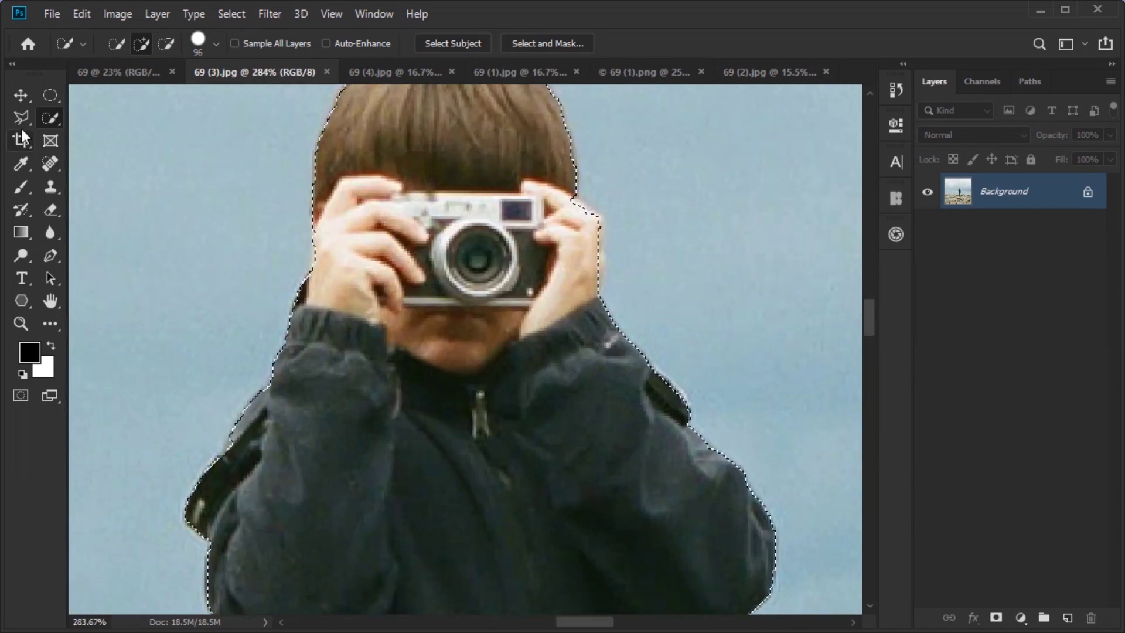
scroll(324, 350, up, 1)
key(l)
scroll(324, 350, down, 1)
scroll(331, 356, up, 2)
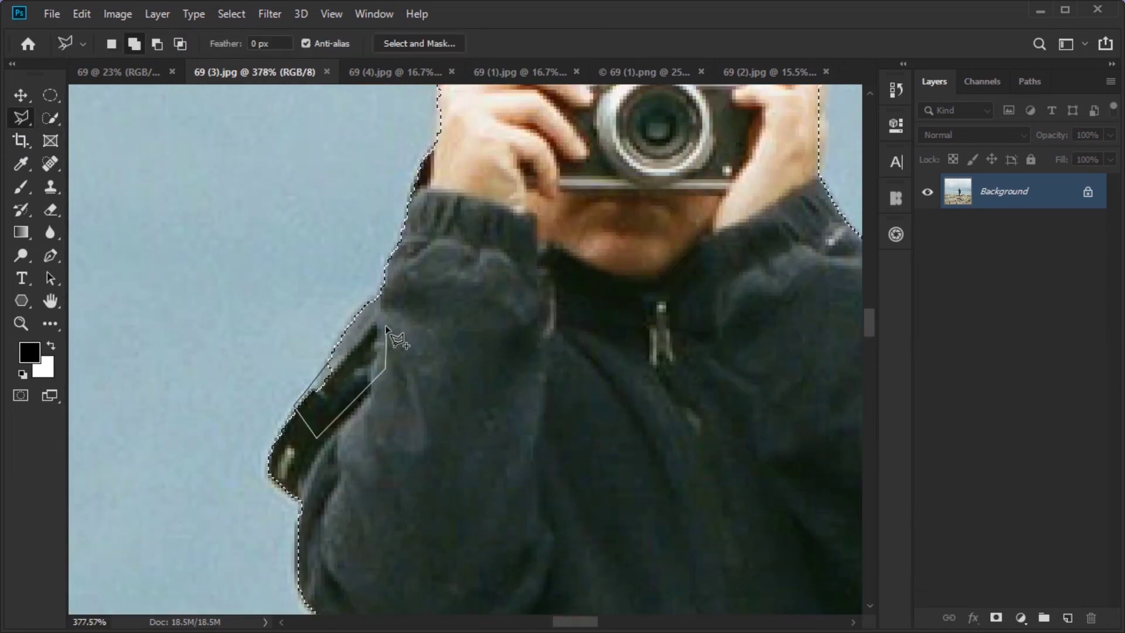
scroll(404, 352, down, 5)
scroll(422, 363, up, 8)
scroll(422, 363, right, 5)
Trace the selection along the boy's head and turn it into a layer mask
click(403, 296)
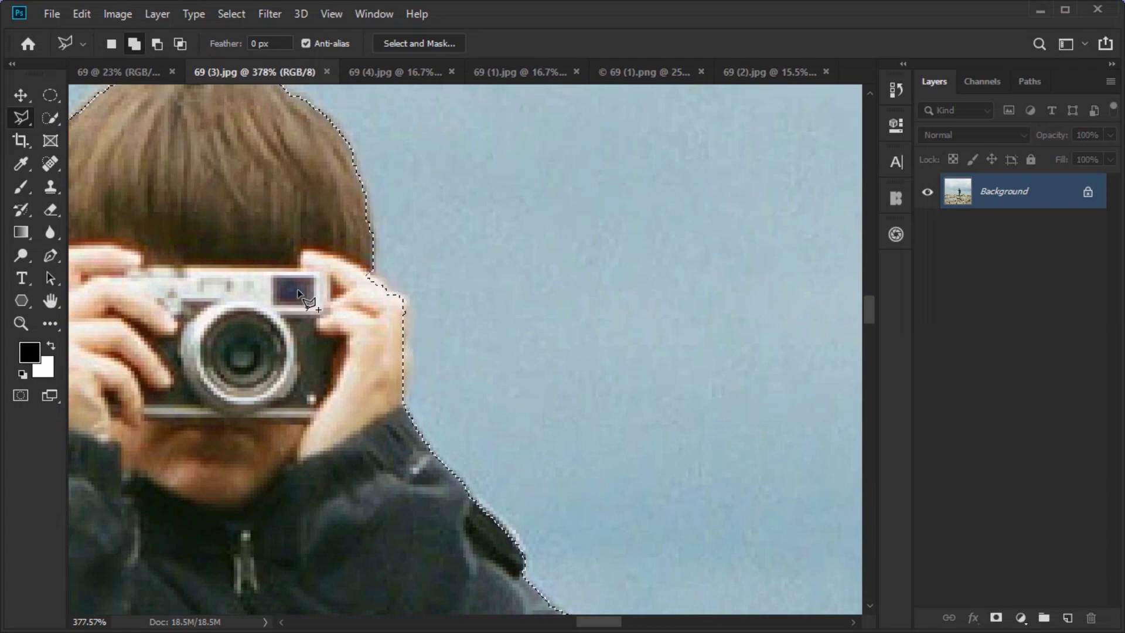
scroll(298, 291, up, 1)
scroll(299, 291, left, 1)
scroll(399, 301, down, 3)
scroll(367, 414, up, 4)
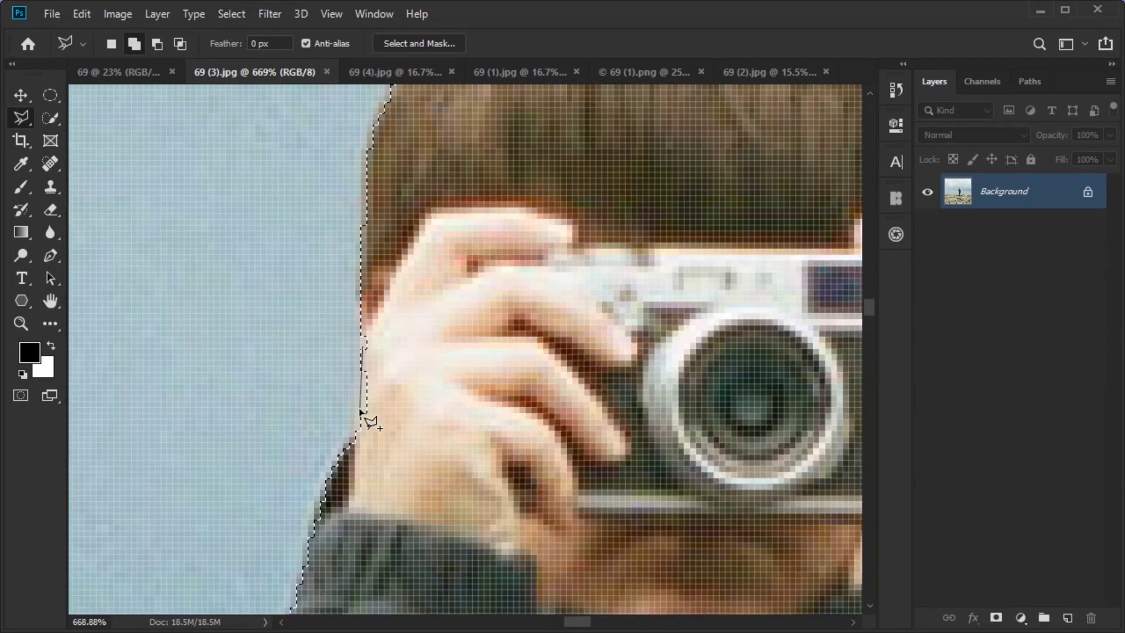
scroll(339, 322, down, 4)
scroll(457, 220, up, 6)
scroll(457, 220, down, 4)
scroll(477, 344, down, 3)
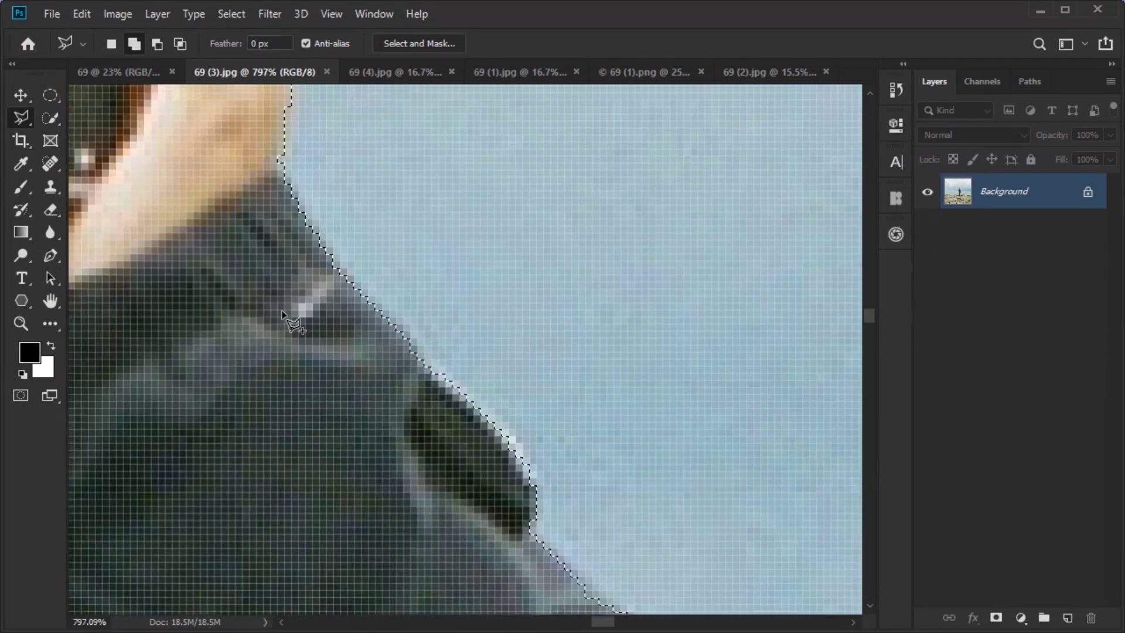
scroll(350, 431, down, 5)
click(1002, 619)
Drag the boy into the sea composite and position him over the yellow boat
drag(484, 364, 567, 403)
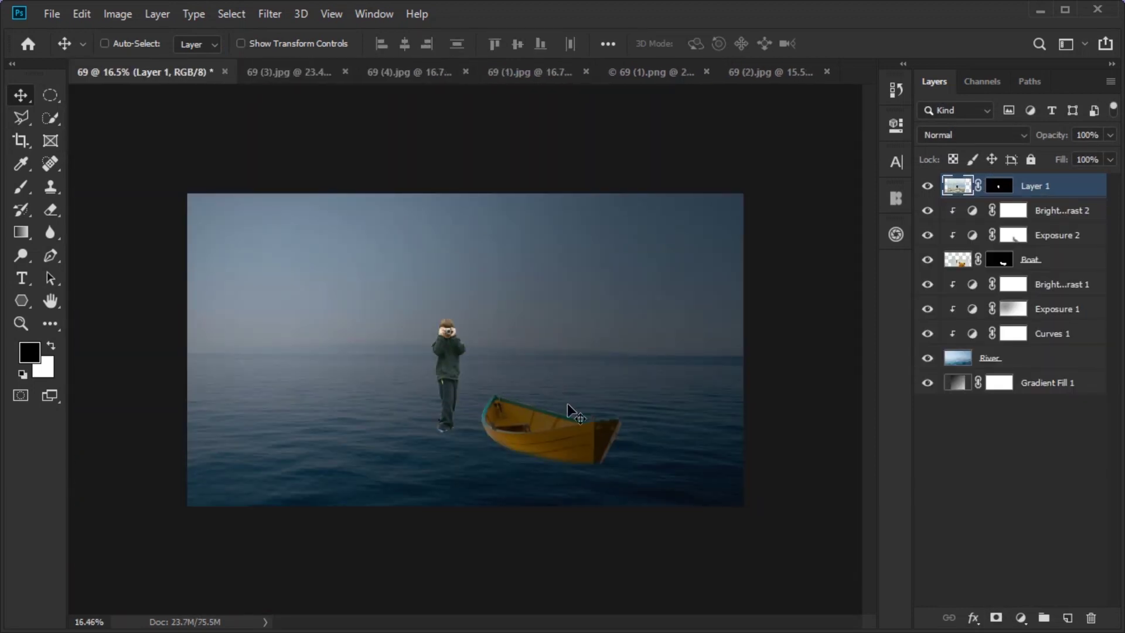
scroll(567, 403, up, 2)
drag(446, 422, 548, 448)
scroll(547, 448, down, 2)
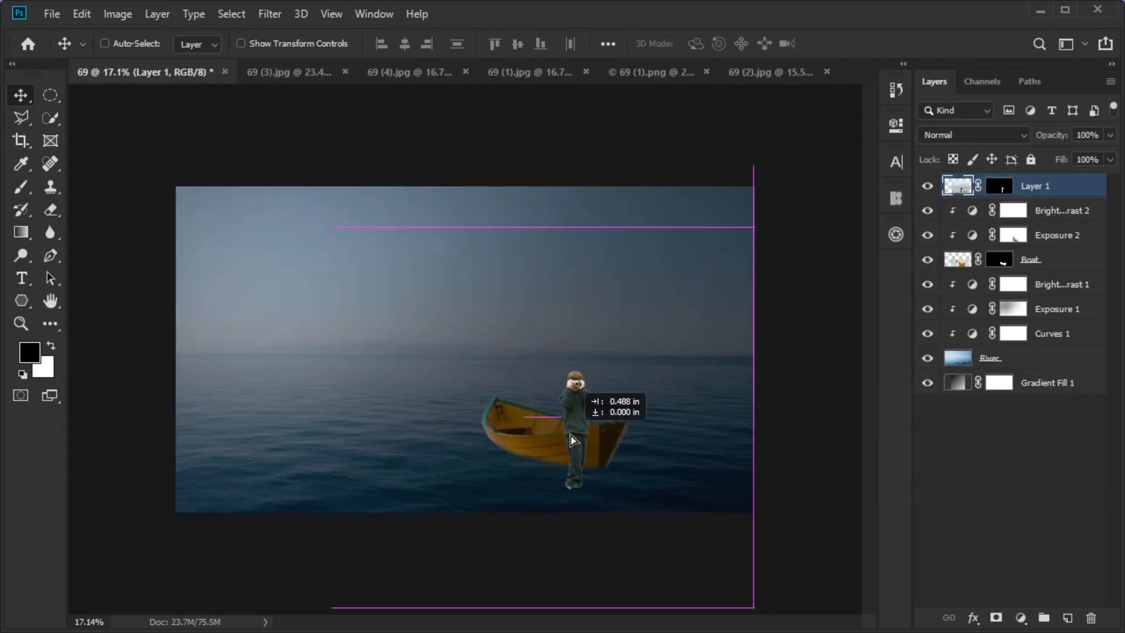
scroll(571, 440, up, 2)
drag(571, 439, 598, 488)
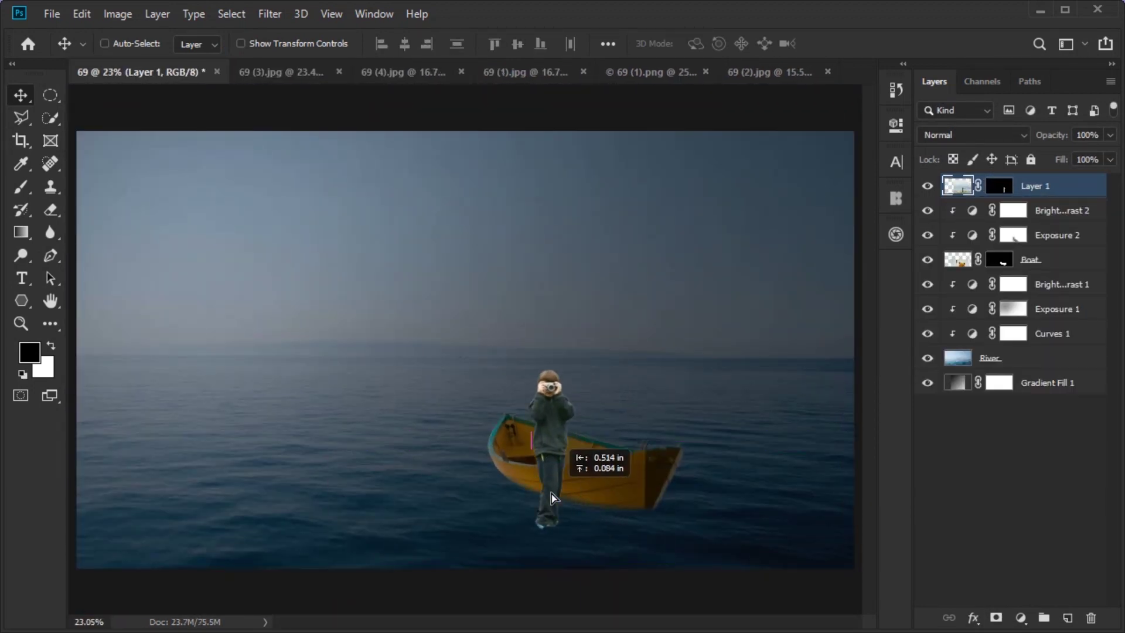
Scale the boy to about 87.49%, keep him upright in the boat, and commit
key(ctrl+t)
drag(586, 527, 645, 445)
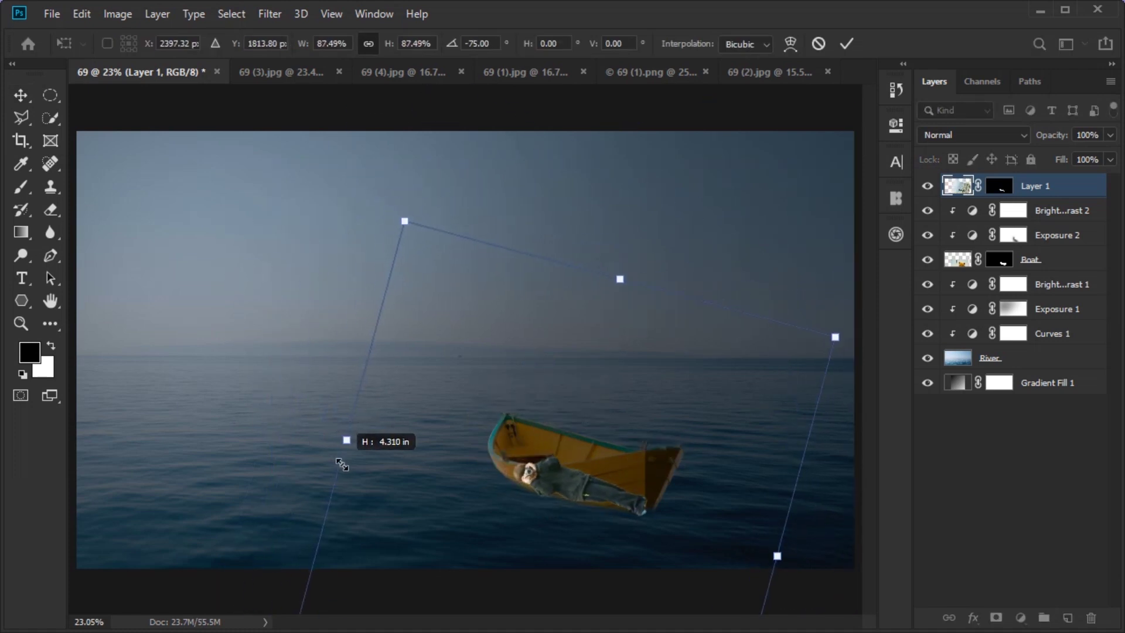
drag(341, 465, 452, 168)
drag(572, 457, 593, 494)
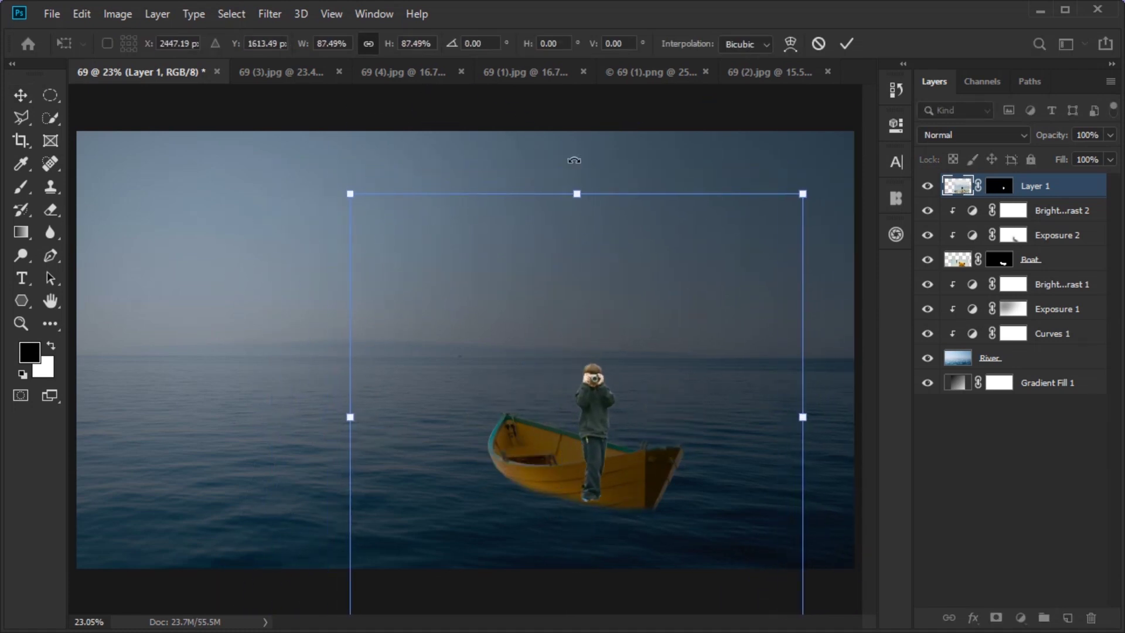
key(Return)
scroll(515, 486, up, 5)
scroll(515, 486, down, 2)
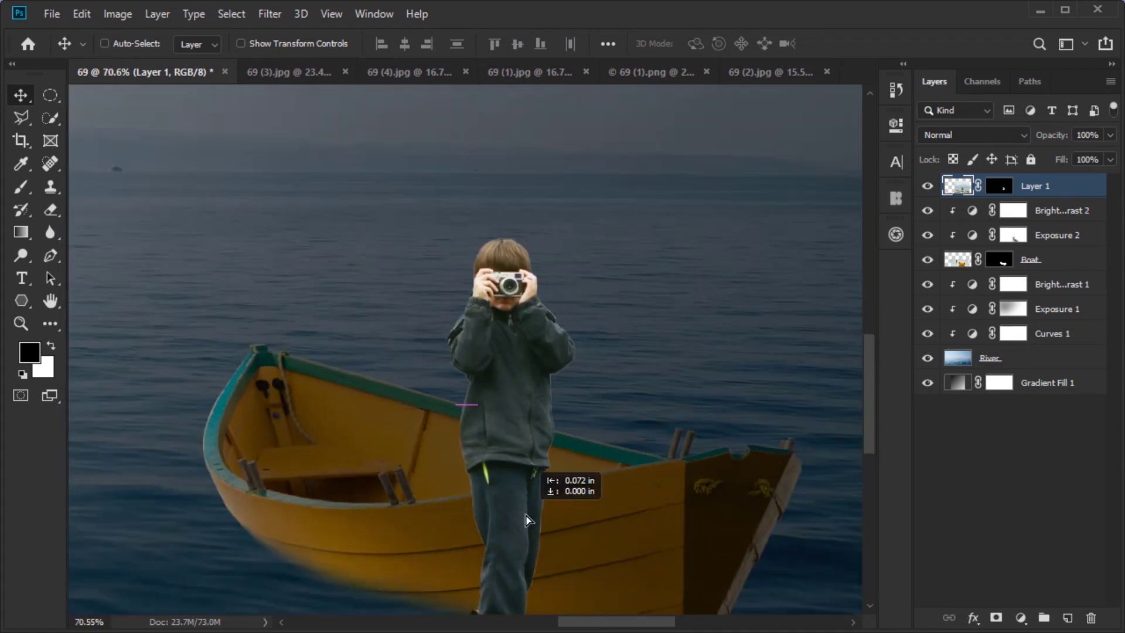
scroll(517, 523, up, 2)
scroll(517, 528, up, 2)
Pick a brush for painting black on the boy's mask over his legs
key(b)
right_click(272, 244)
double_click(271, 243)
scroll(372, 284, up, 1)
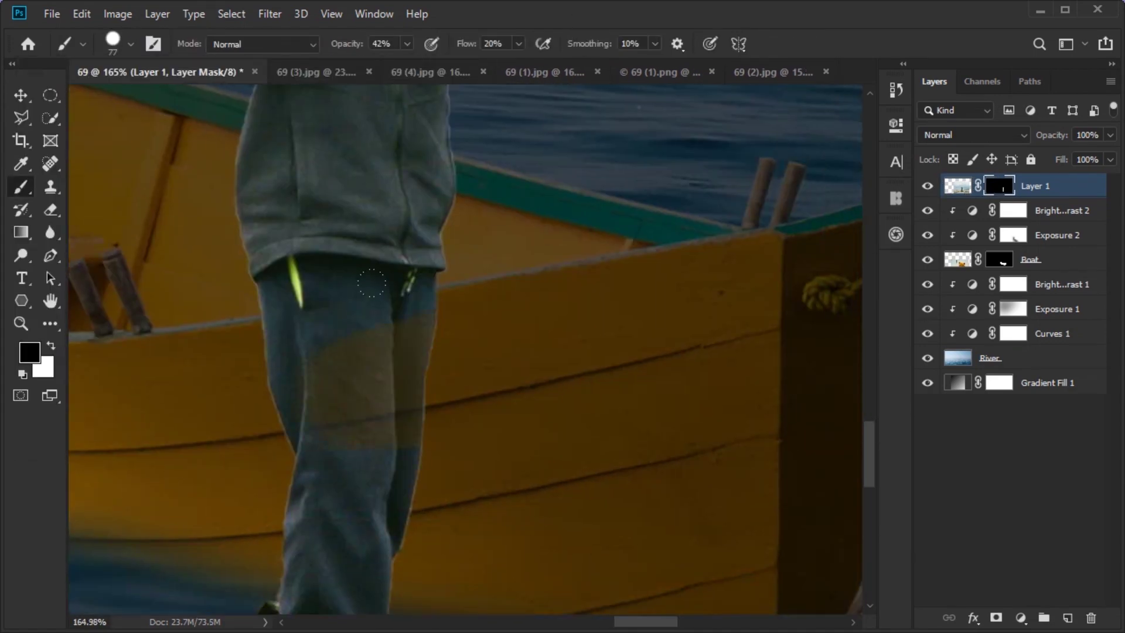
scroll(432, 311, down, 3)
scroll(293, 175, up, 3)
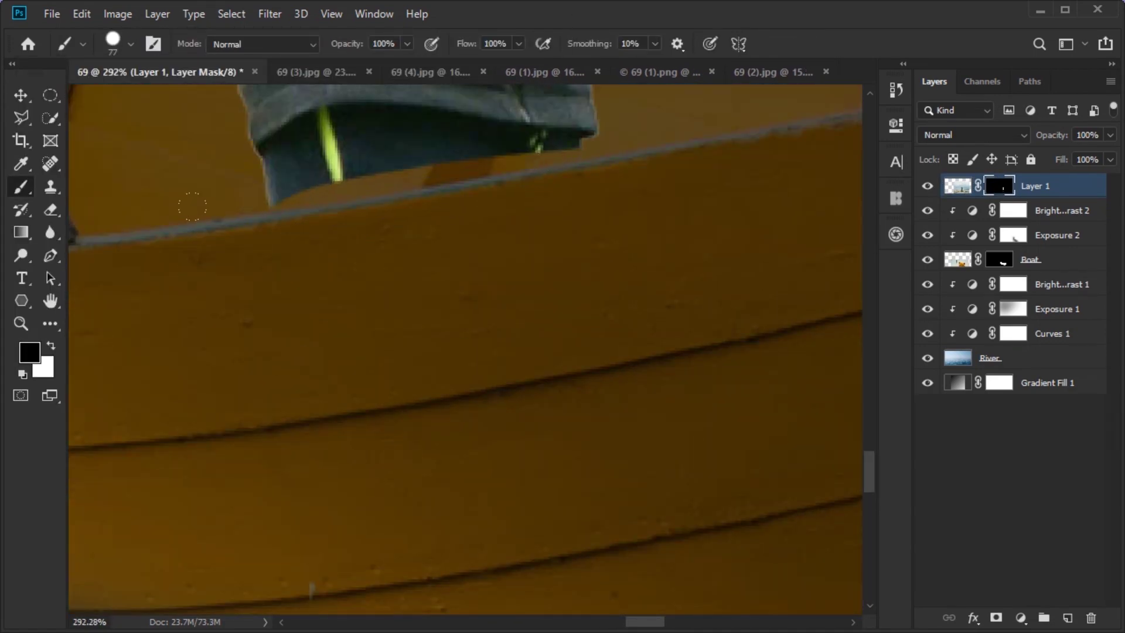
Paint black along the boy's legs with a smaller brush, checking at 47% opacity before restoring 100%
scroll(264, 176, up, 3)
key(x)
scroll(293, 397, down, 1)
key(bracketleft)
key(bracketleft)
key(bracketleft)
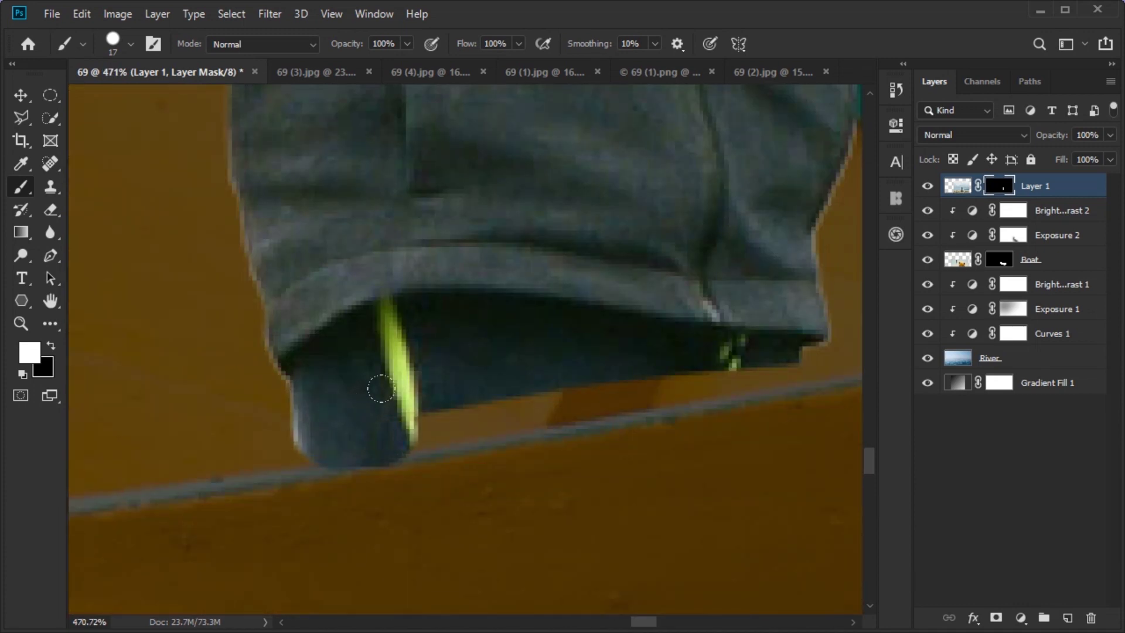
scroll(317, 391, down, 1)
key(x)
key(4)
key(7)
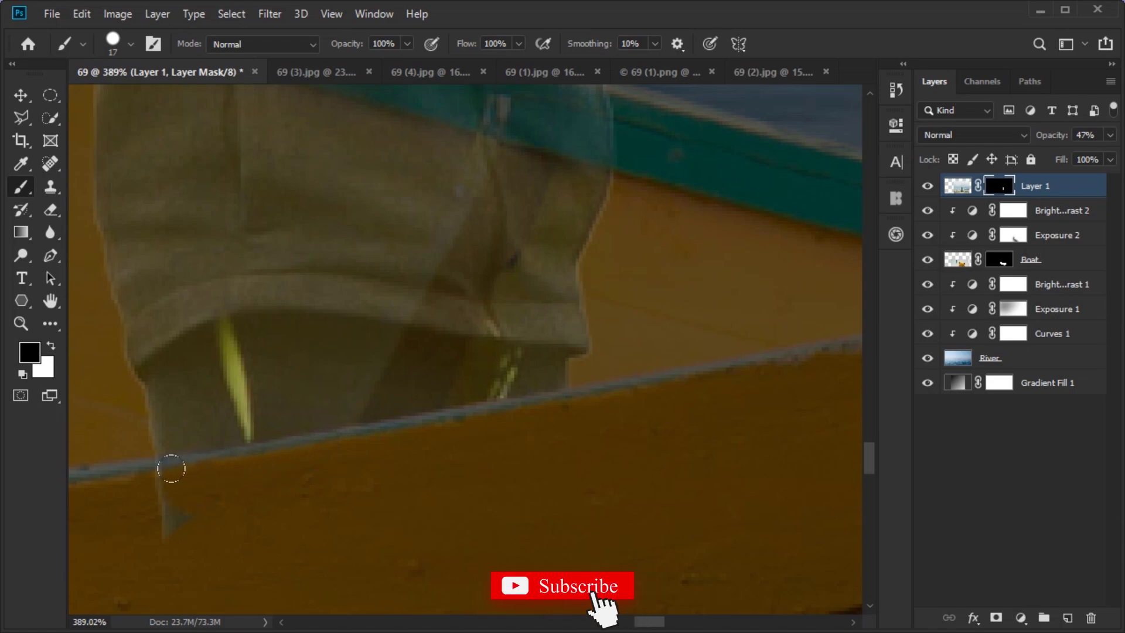
scroll(384, 540, down, 2)
key(0)
scroll(536, 512, down, 4)
scroll(511, 503, up, 4)
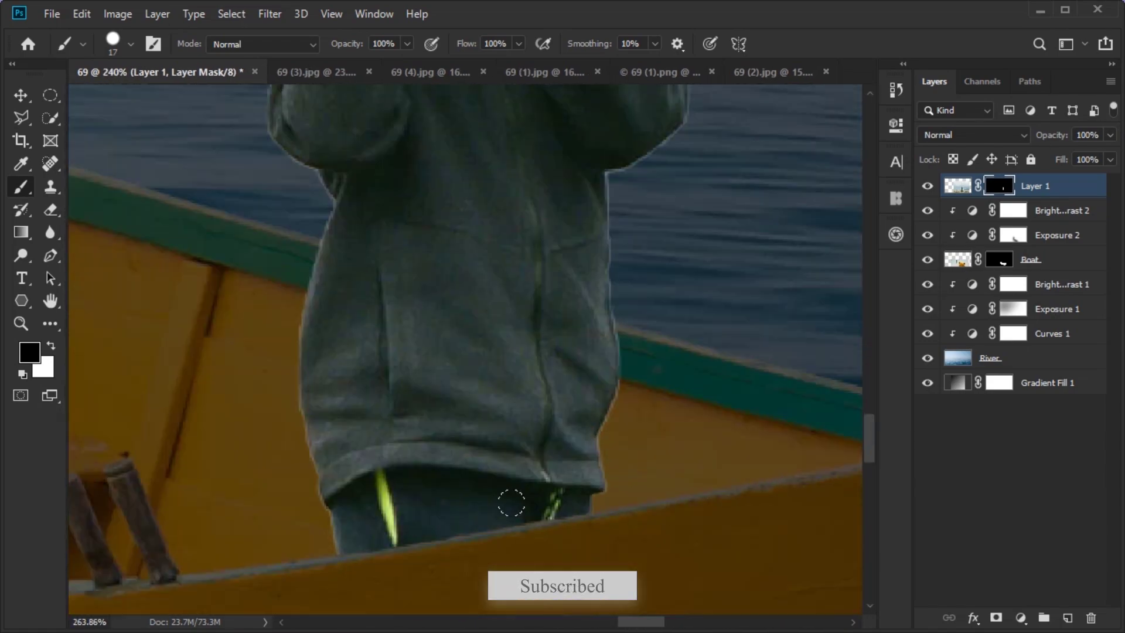
scroll(511, 502, up, 3)
Refine the leg mask edge at the hull rim with a 1 px brush, alternating white and black
drag(445, 397, 297, 407)
scroll(322, 354, up, 2)
key(x)
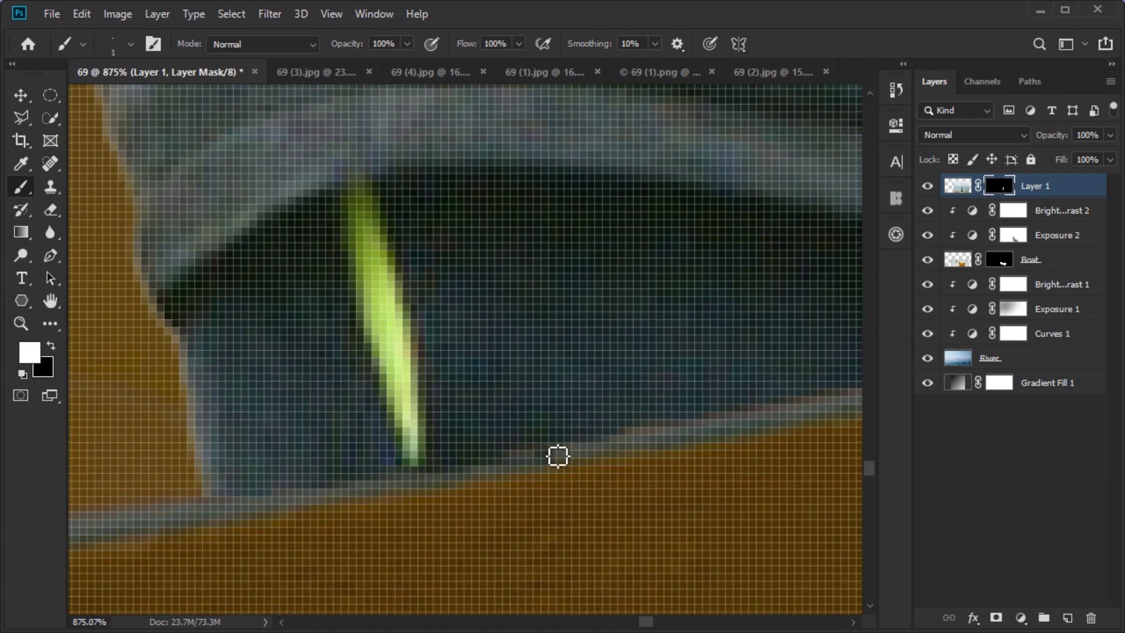
scroll(557, 456, down, 1)
scroll(508, 467, up, 3)
scroll(674, 446, up, 1)
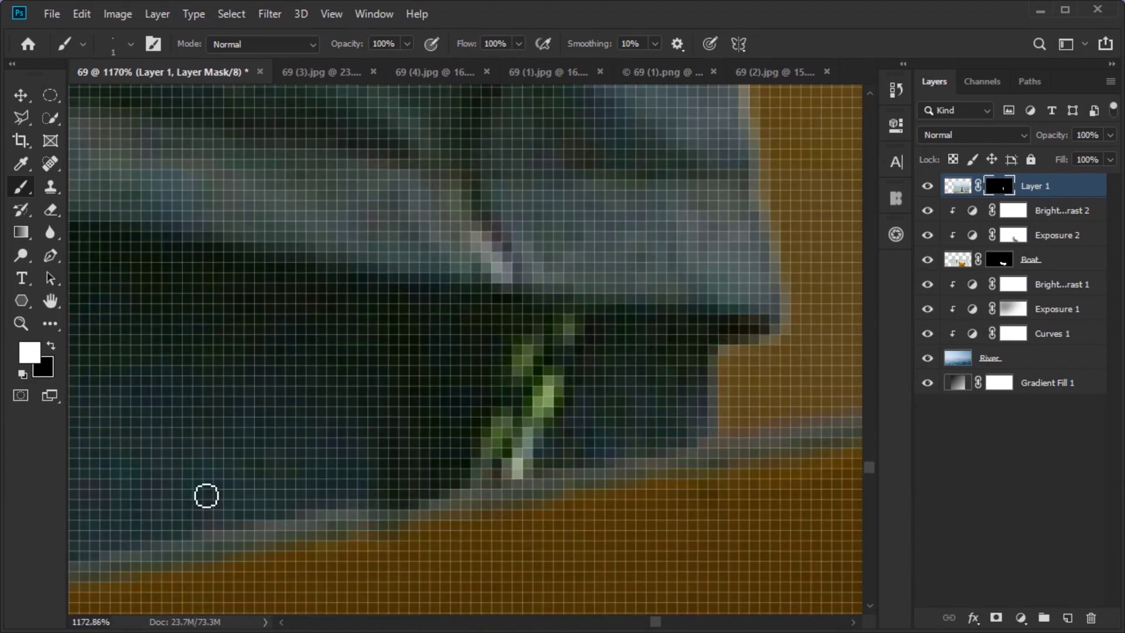
scroll(379, 490, down, 2)
scroll(490, 512, down, 12)
scroll(346, 483, up, 14)
key(x)
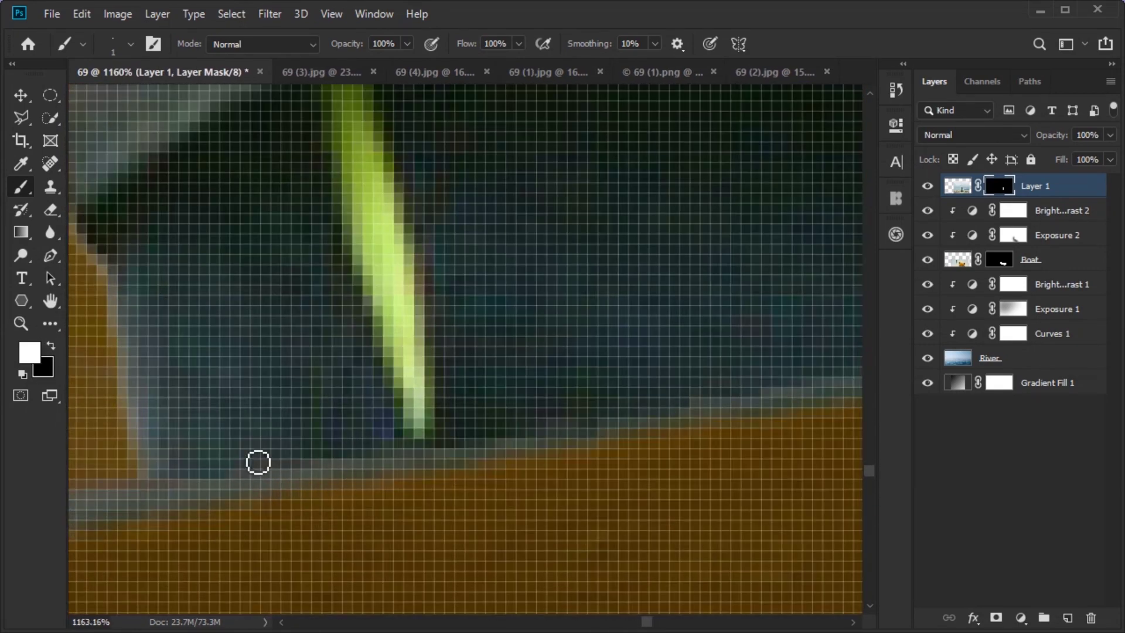
scroll(328, 452, down, 3)
scroll(469, 480, down, 5)
scroll(515, 539, down, 3)
scroll(505, 564, down, 2)
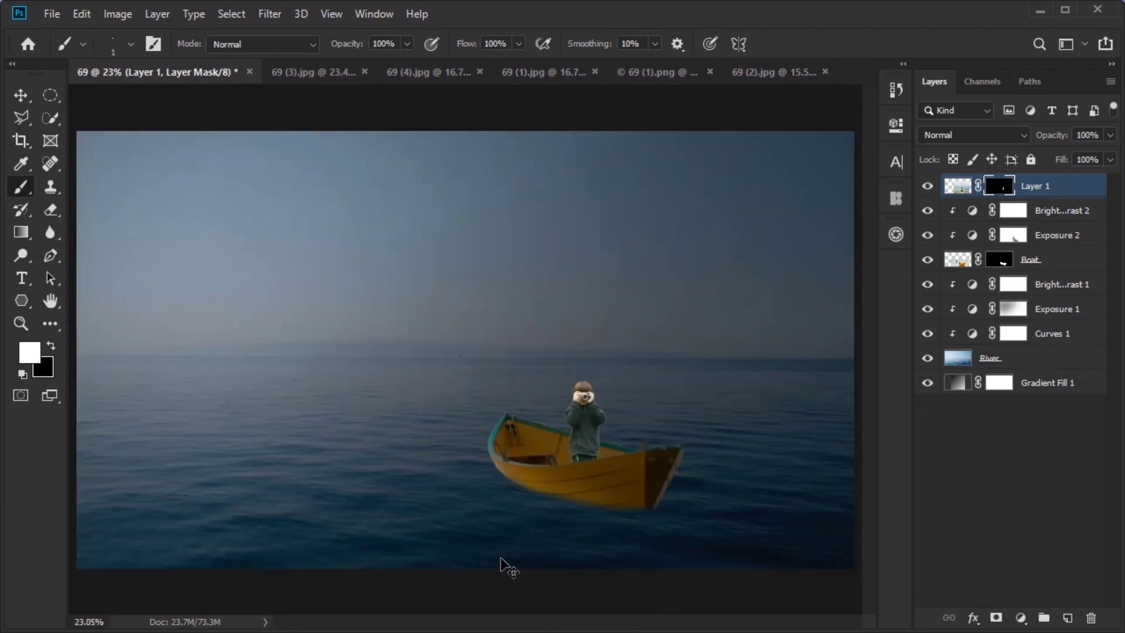
Scale the boy down slightly from the top handle and commit
key(ctrl+t)
scroll(567, 433, up, 7)
scroll(567, 432, down, 7)
drag(572, 220, 571, 222)
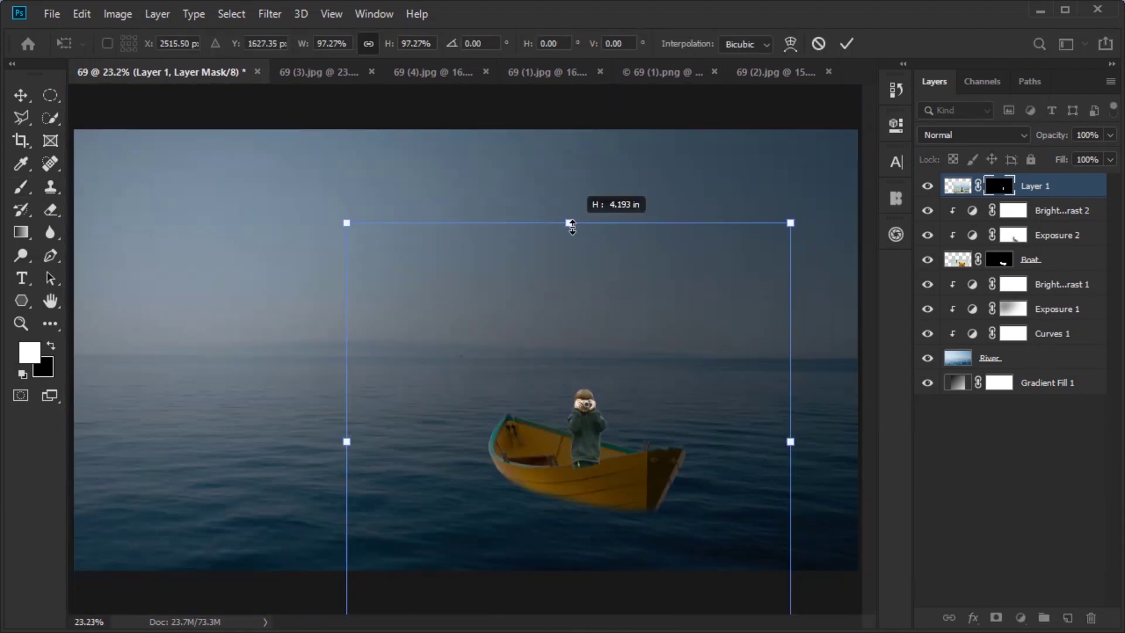
key(Return)
Return to the brush and bring the boat hull into view
key(b)
scroll(608, 518, up, 3)
scroll(609, 518, up, 5)
scroll(608, 518, down, 5)
scroll(609, 518, down, 1)
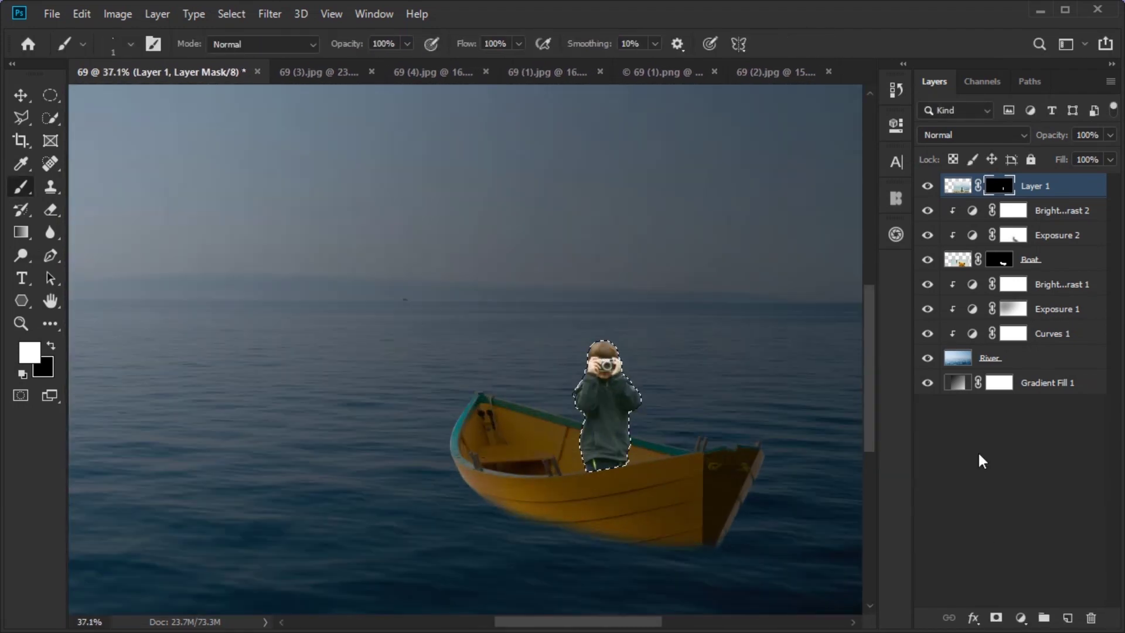
scroll(585, 459, up, 4)
scroll(572, 555, up, 2)
drag(572, 554, 474, 205)
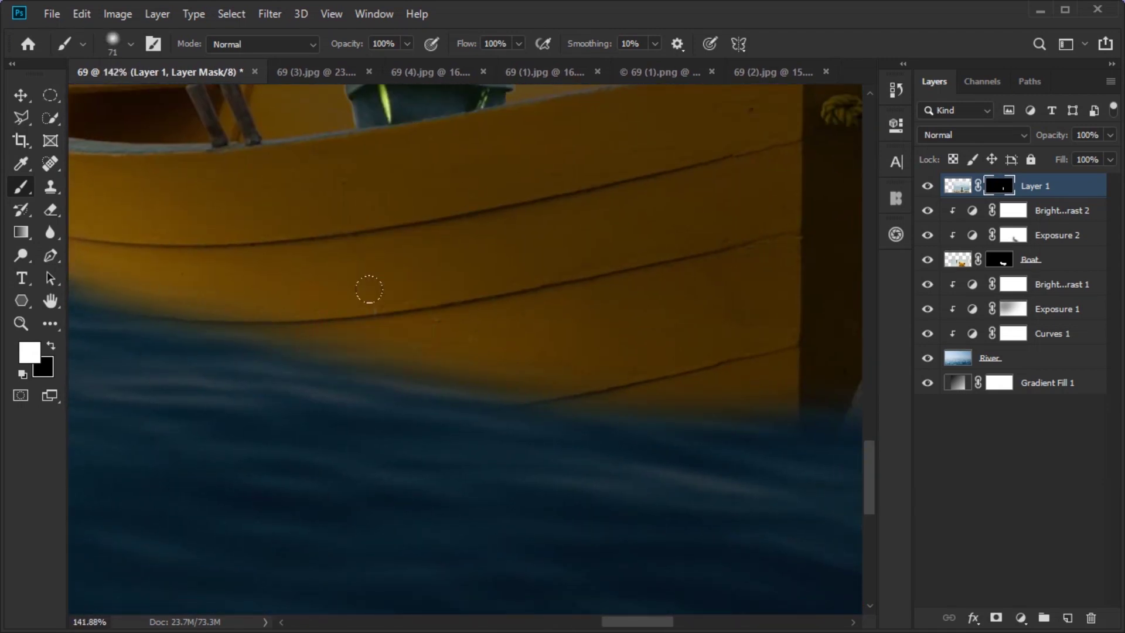
scroll(486, 341, down, 2)
scroll(486, 342, down, 2)
Target the boy layer's image instead of its mask, then start and cancel a transform
click(957, 186)
click(1021, 618)
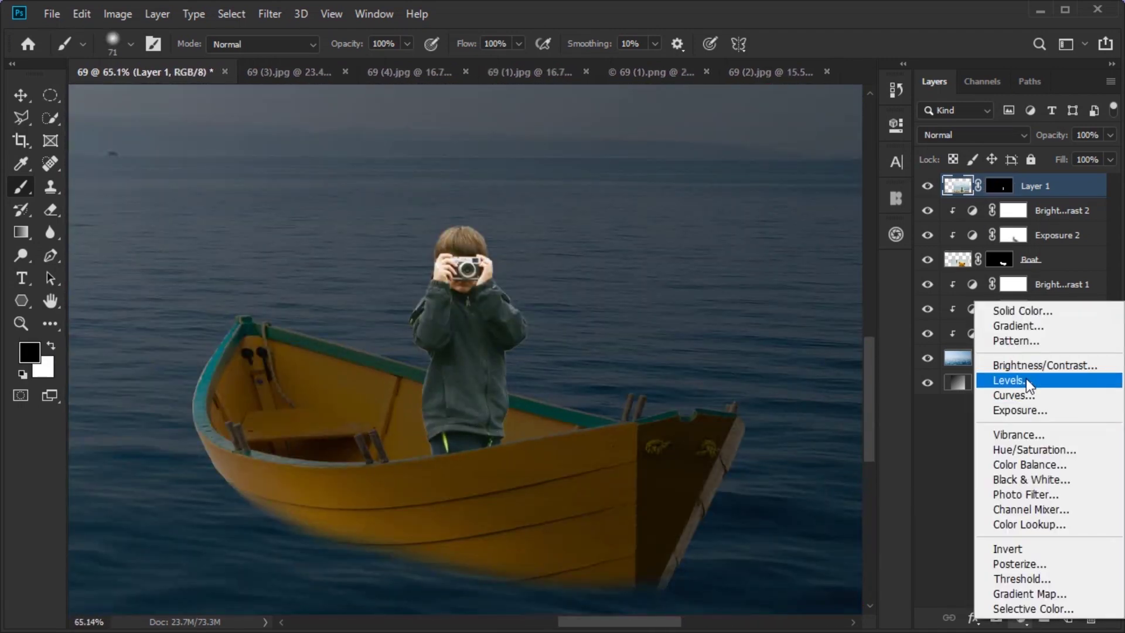
click(1043, 195)
scroll(633, 406, up, 1)
scroll(582, 432, down, 4)
scroll(663, 432, up, 3)
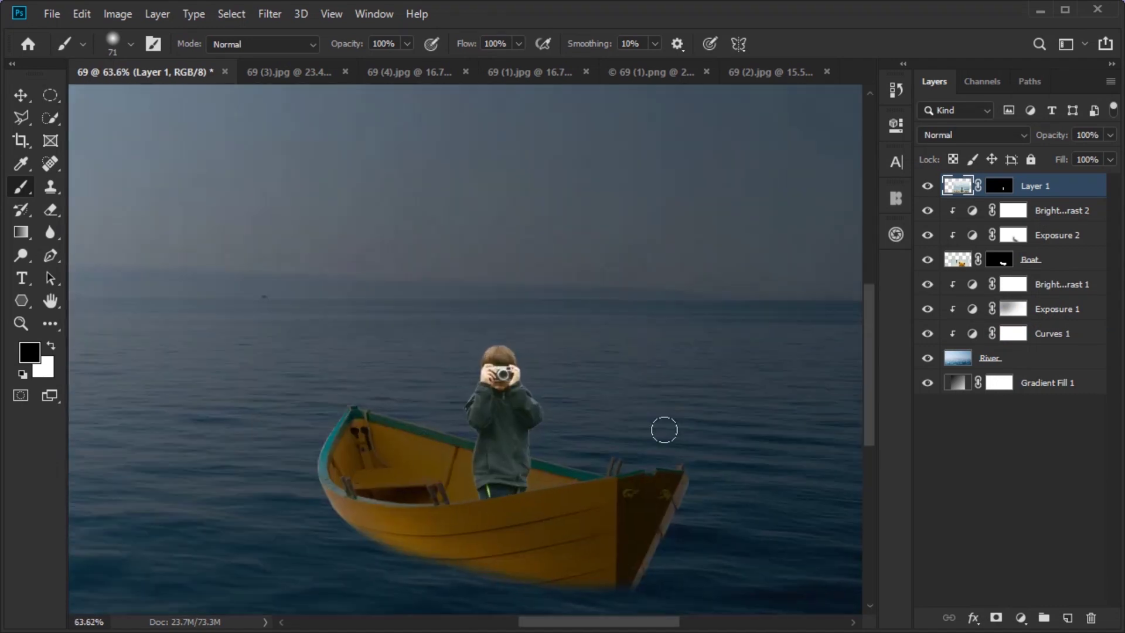
scroll(444, 450, down, 1)
key(ctrl+t)
scroll(443, 450, down, 2)
key(Escape)
key(b)
Nudge the boy slightly upward within the boat with the Move tool
key(v)
scroll(509, 442, up, 3)
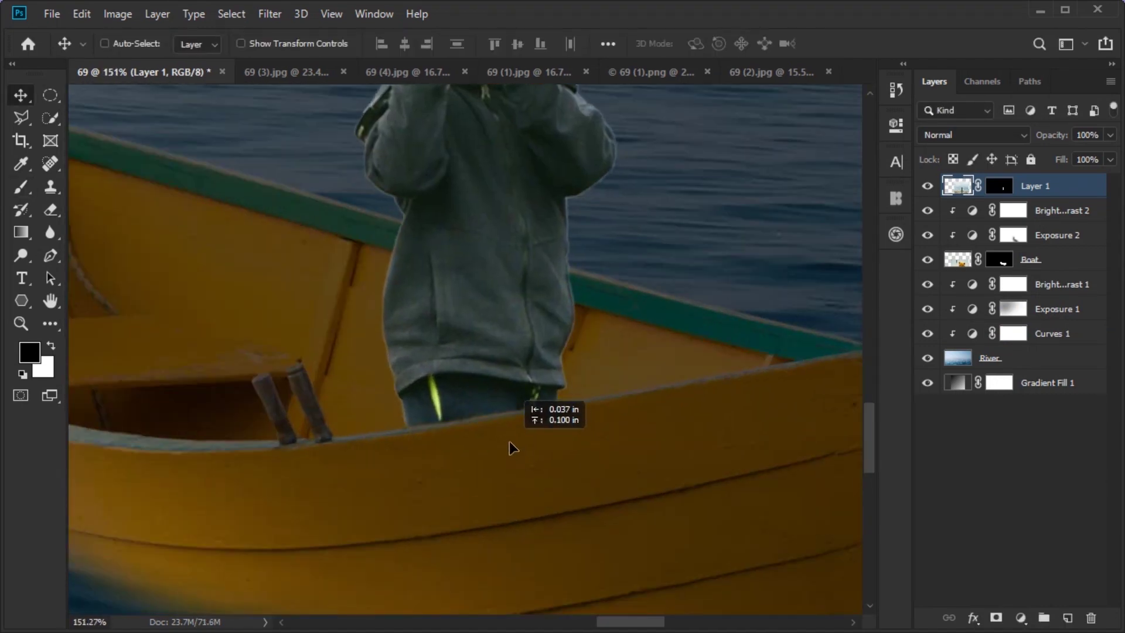
scroll(510, 441, down, 1)
scroll(548, 503, down, 2)
scroll(529, 451, down, 1)
drag(530, 451, 530, 442)
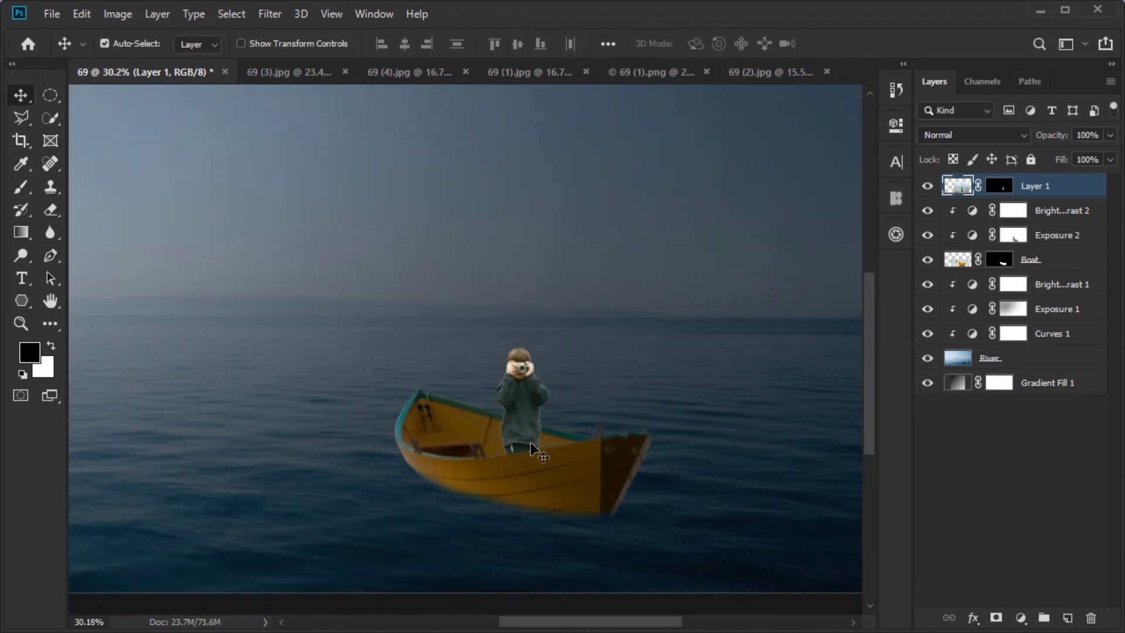
scroll(562, 511, up, 1)
scroll(561, 512, up, 3)
scroll(428, 475, down, 3)
key(b)
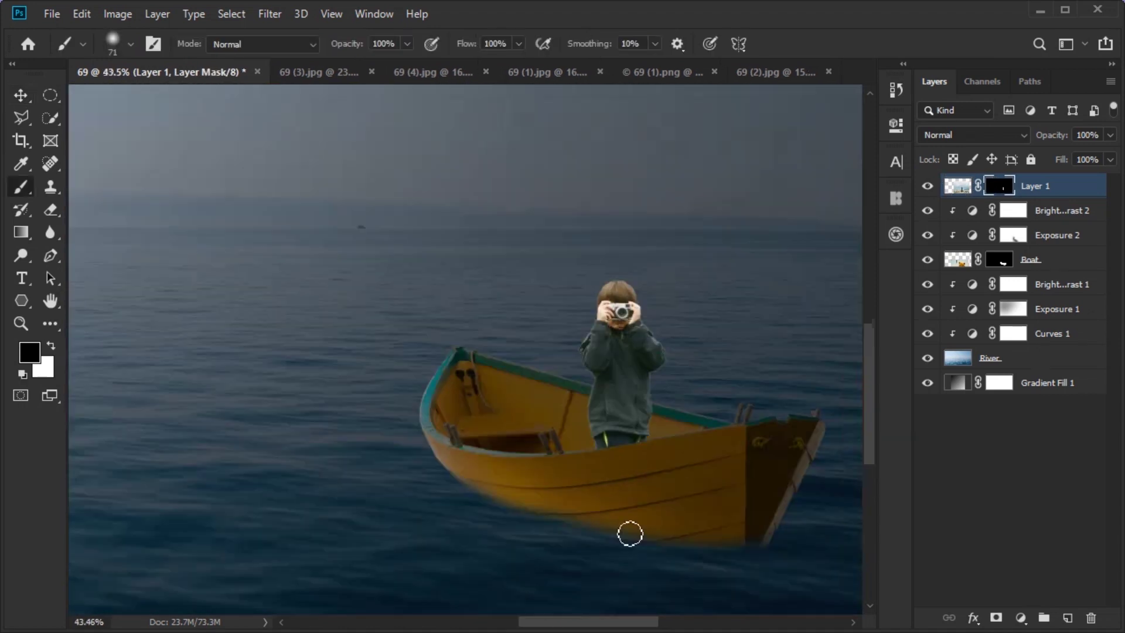
Stretch the Boat layer slightly taller from its top edge
click(1030, 259)
scroll(513, 381, down, 1)
key(ctrl+t)
drag(513, 359, 515, 321)
key(Return)
key(b)
Target the boy's mask, switch to the Magnetic Lasso, and hide the boy to trace the hull
scroll(603, 381, up, 4)
click(999, 186)
scroll(615, 508, up, 3)
click(112, 46)
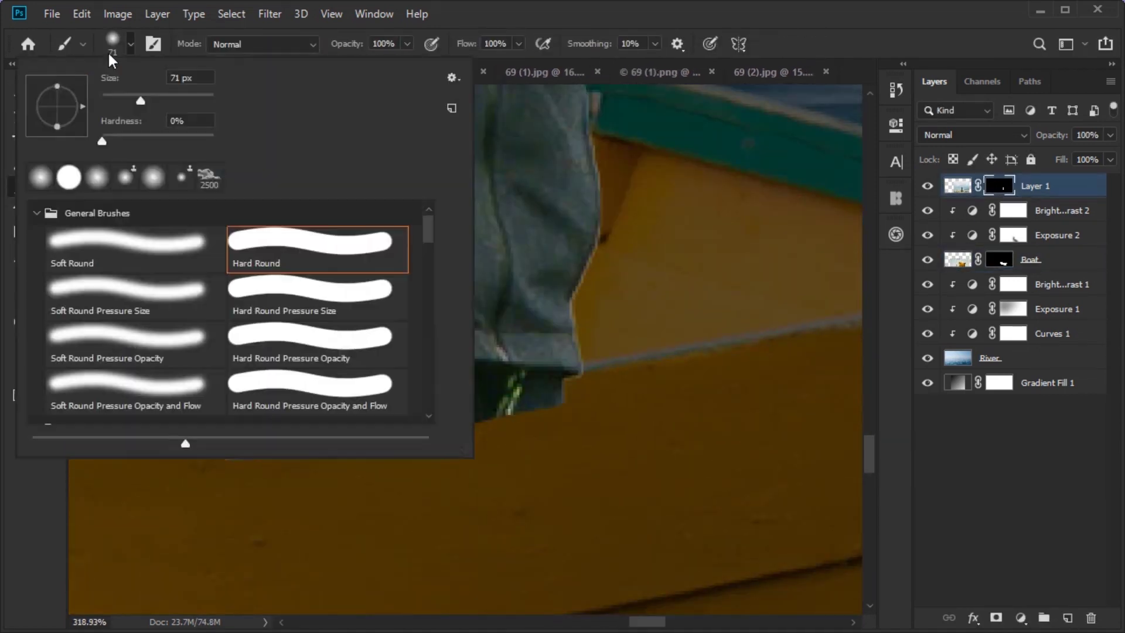
click(21, 118)
click(926, 186)
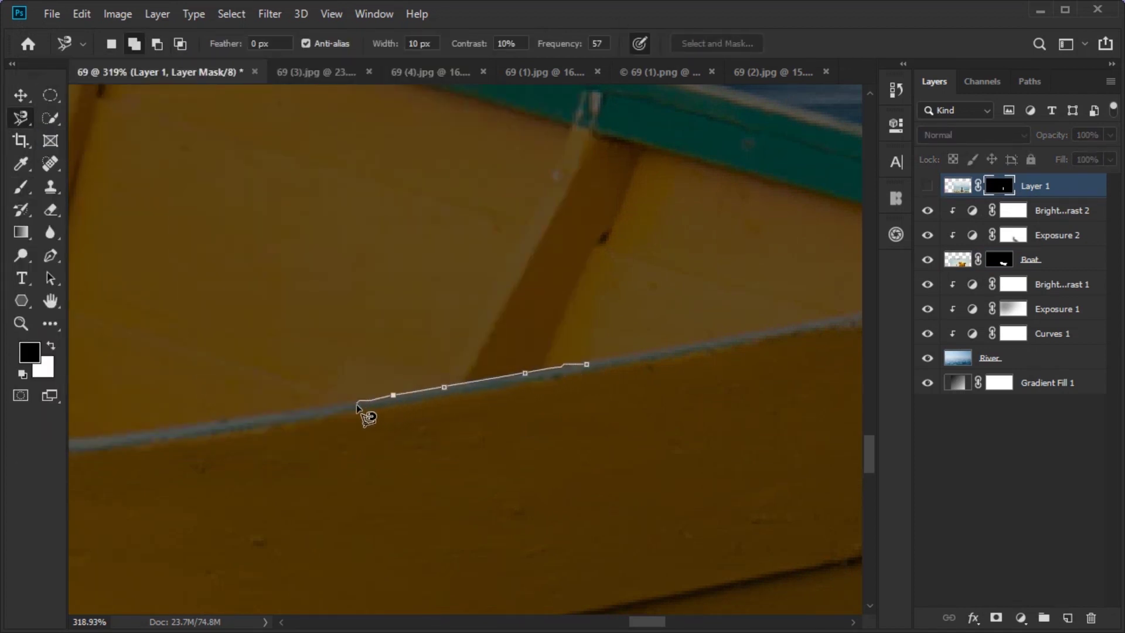
scroll(125, 448, down, 2)
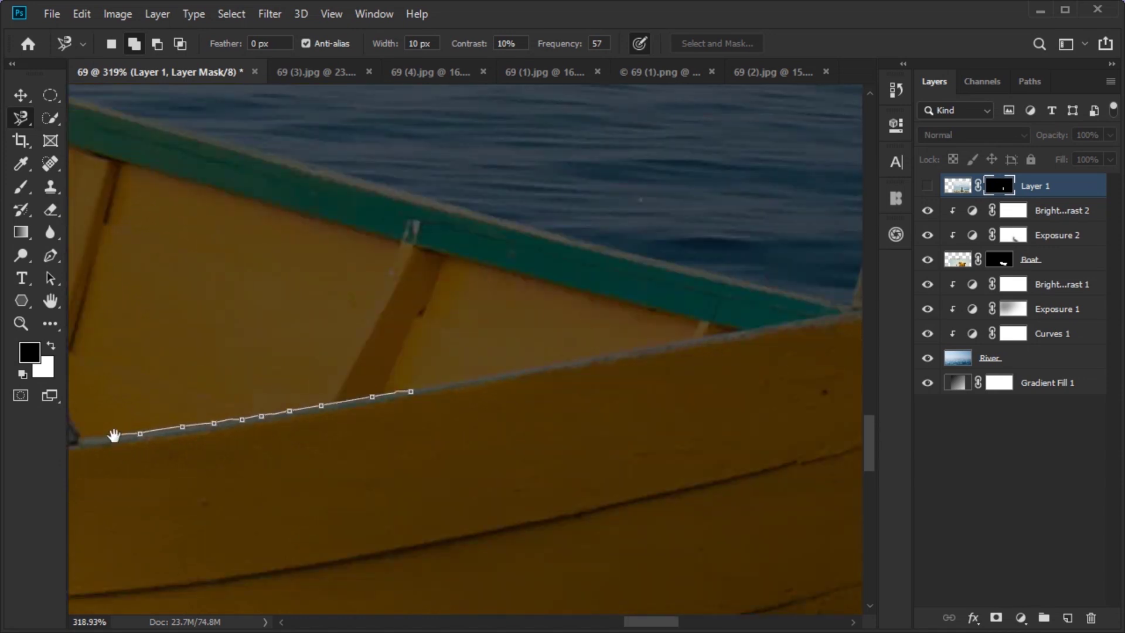
scroll(650, 301, down, 2)
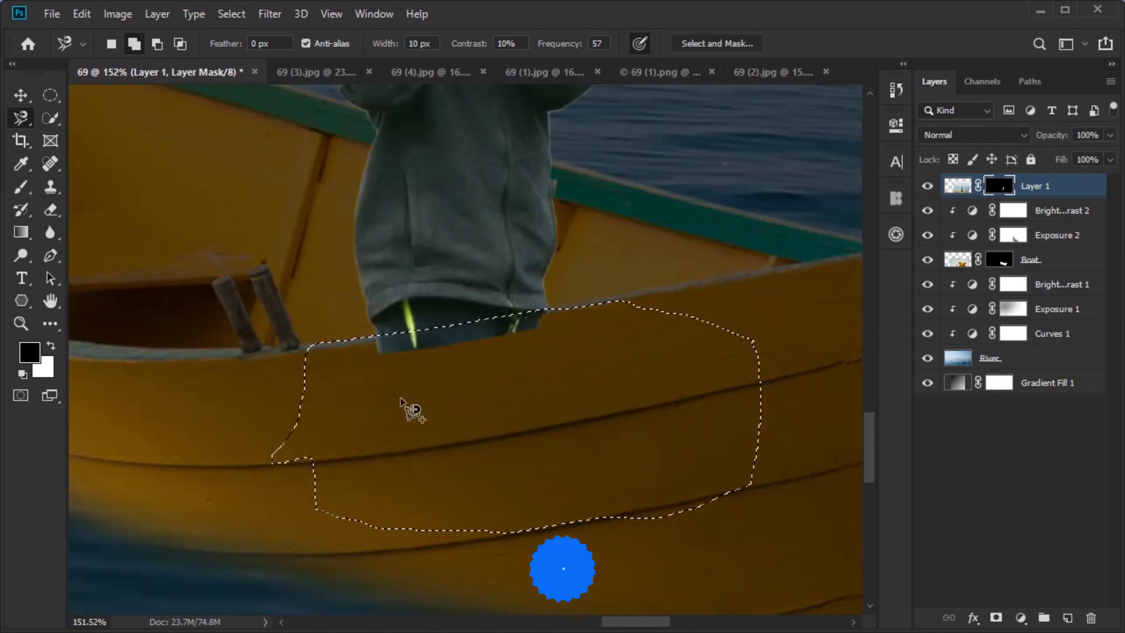
scroll(414, 407, down, 1)
Choose a soft round brush from the brush presets
key(b)
click(113, 44)
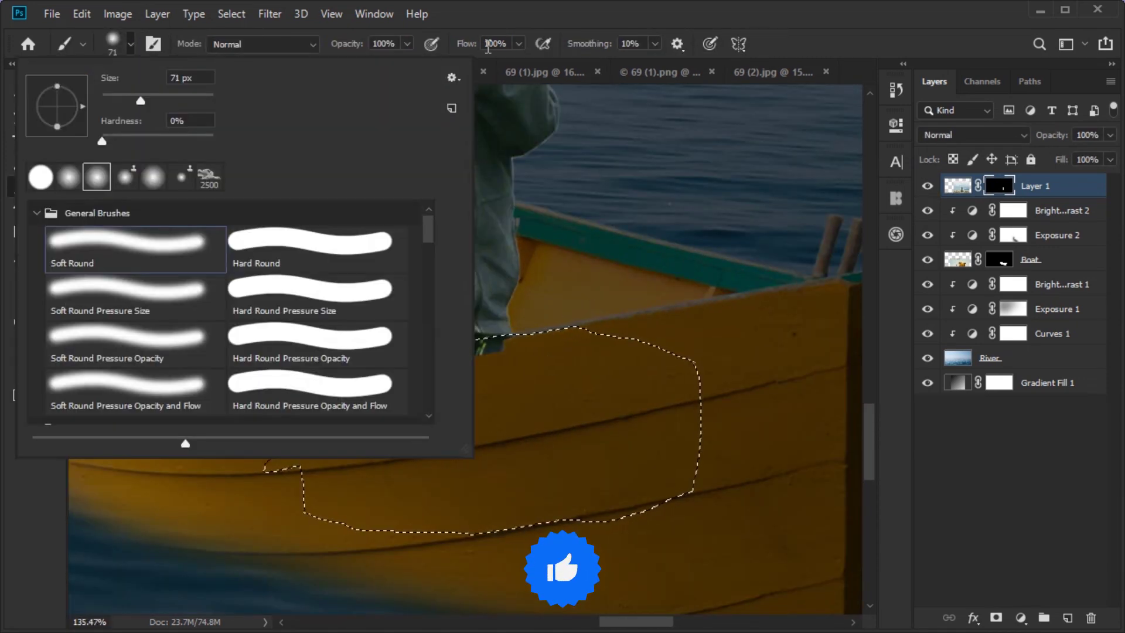
click(111, 249)
scroll(617, 399, down, 5)
scroll(502, 502, down, 3)
scroll(610, 474, up, 8)
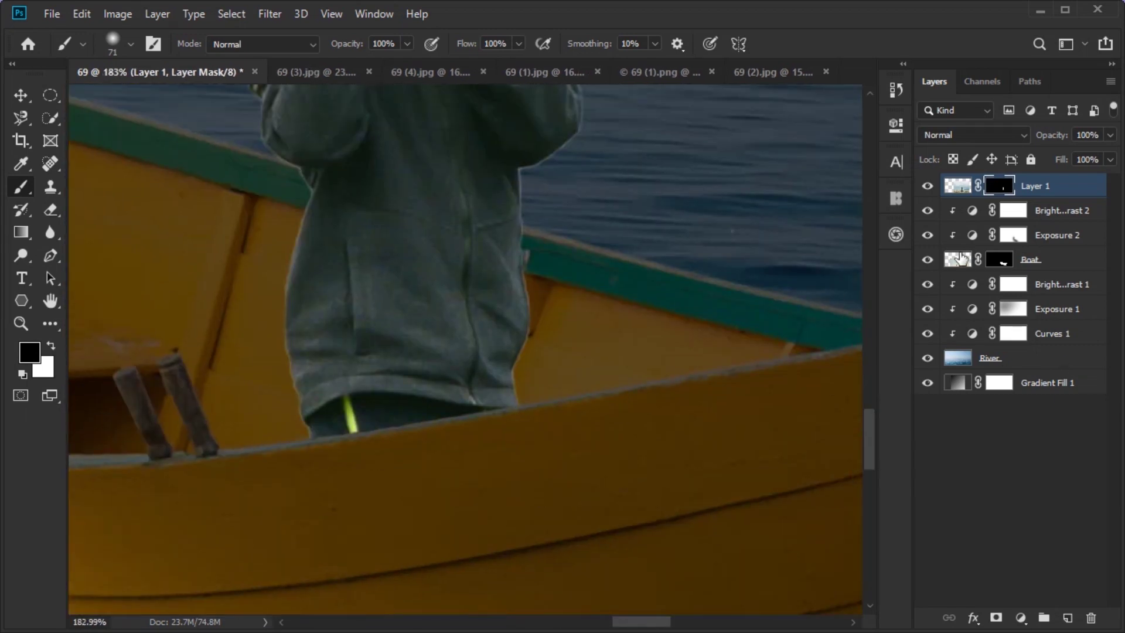
Add a Brightness/Contrast adjustment layer clipped to the boy's Layer 1
click(1020, 618)
click(1019, 360)
alt+click(1003, 188)
Invert the Brightness/Contrast 3 mask to black and paint white at 40% over the boy's hoodie
key(ctrl+i)
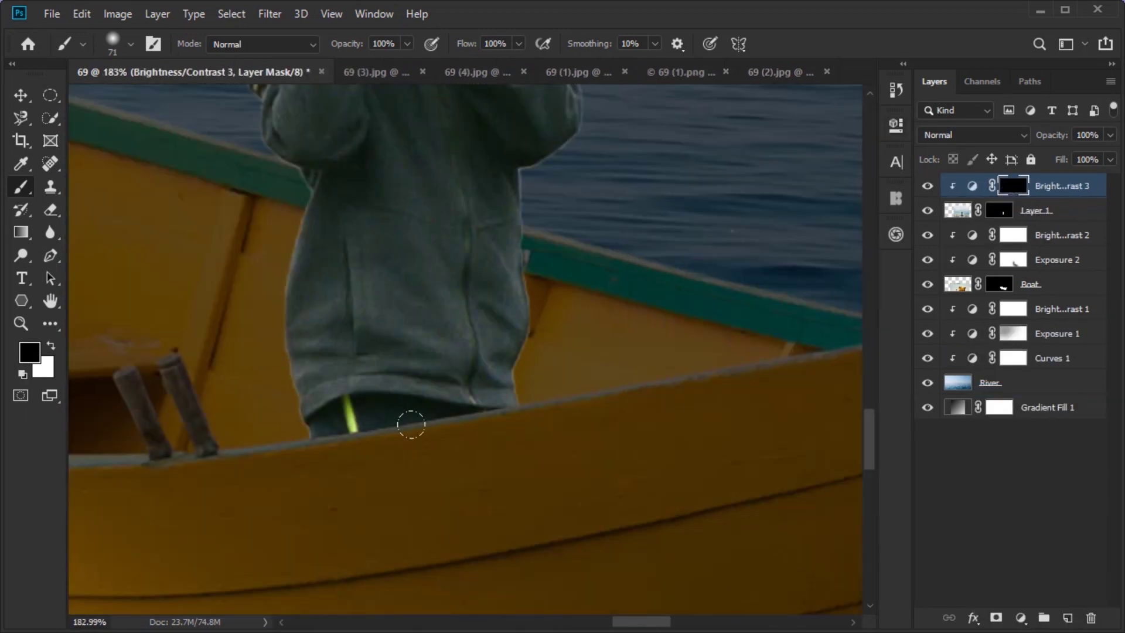
key(x)
scroll(514, 505, down, 3)
scroll(588, 437, up, 2)
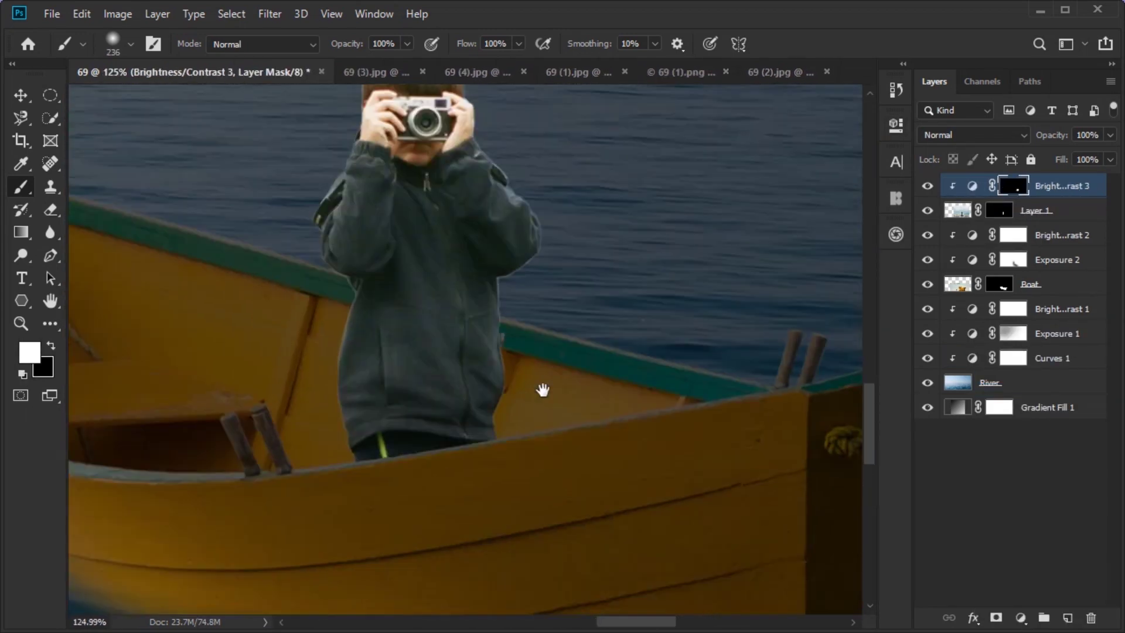
scroll(543, 389, up, 3)
text(40)
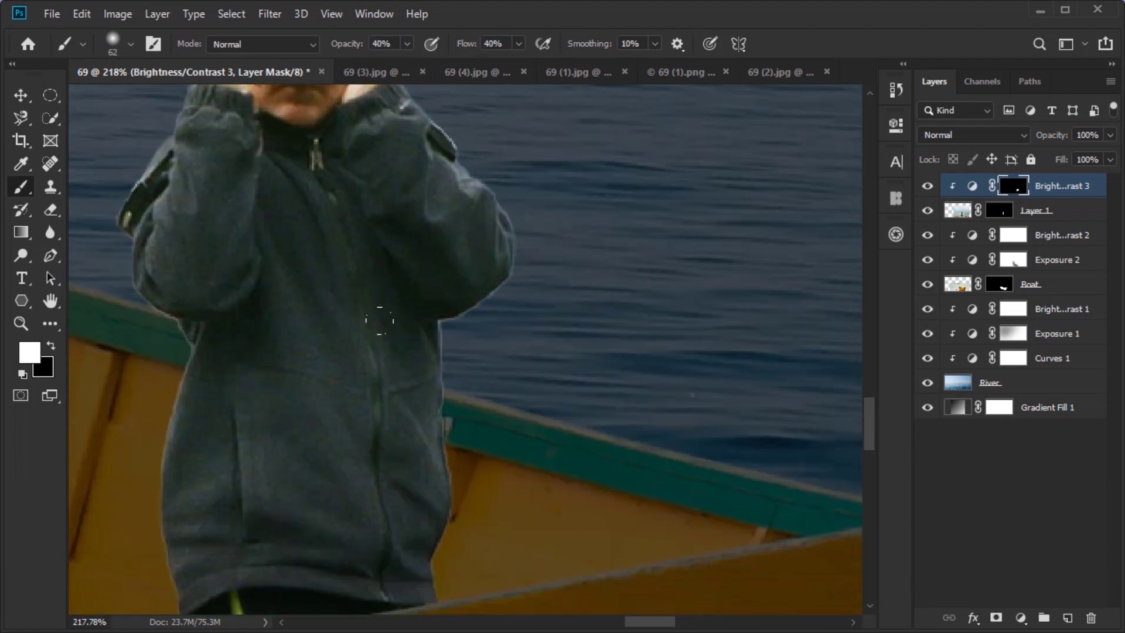
drag(424, 80, 323, 187)
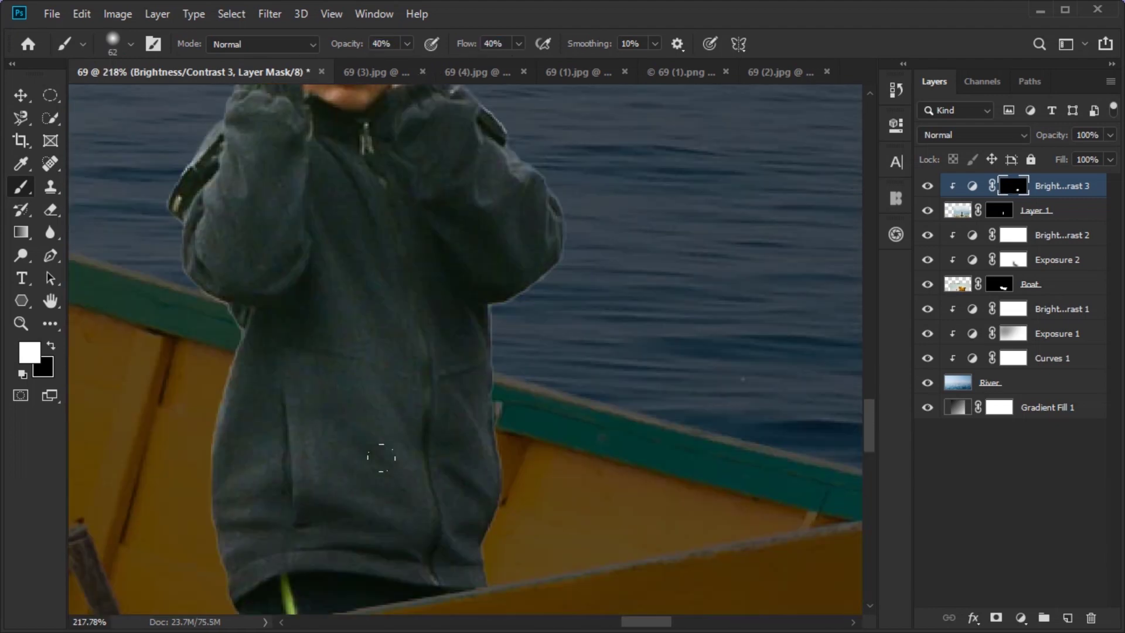
scroll(517, 411, down, 3)
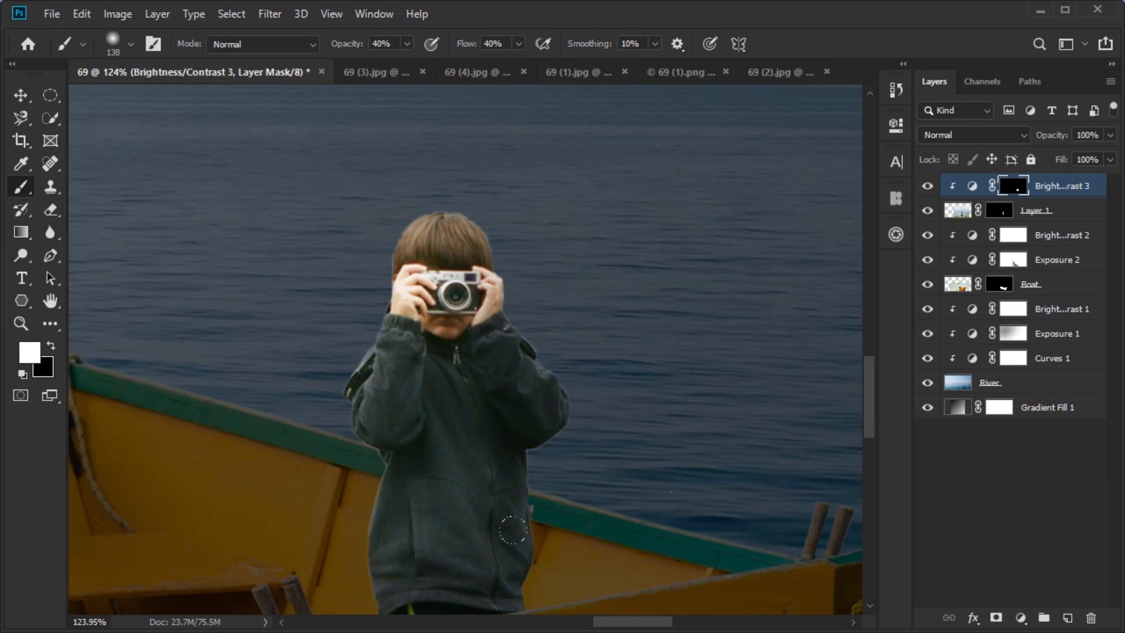
scroll(512, 530, down, 5)
scroll(663, 470, down, 1)
scroll(664, 470, down, 1)
Drag the blue glow image into the boat composite and fit it over the camera lens
click(618, 71)
click(21, 96)
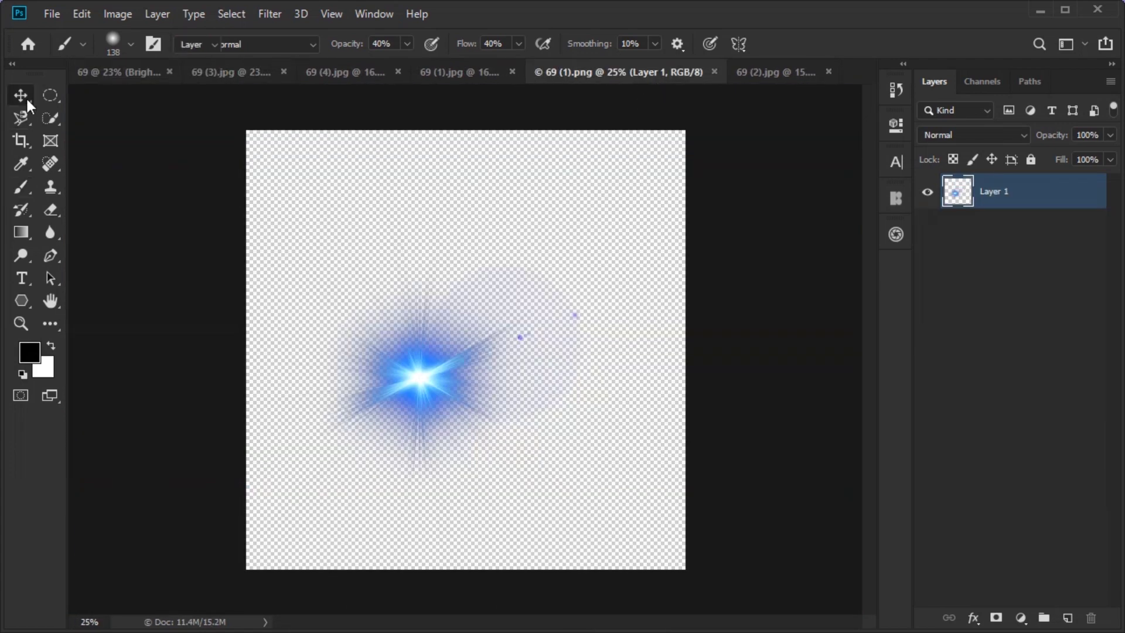
drag(419, 378, 586, 403)
key(ctrl+t)
drag(314, 93, 551, 381)
scroll(372, 294, up, 5)
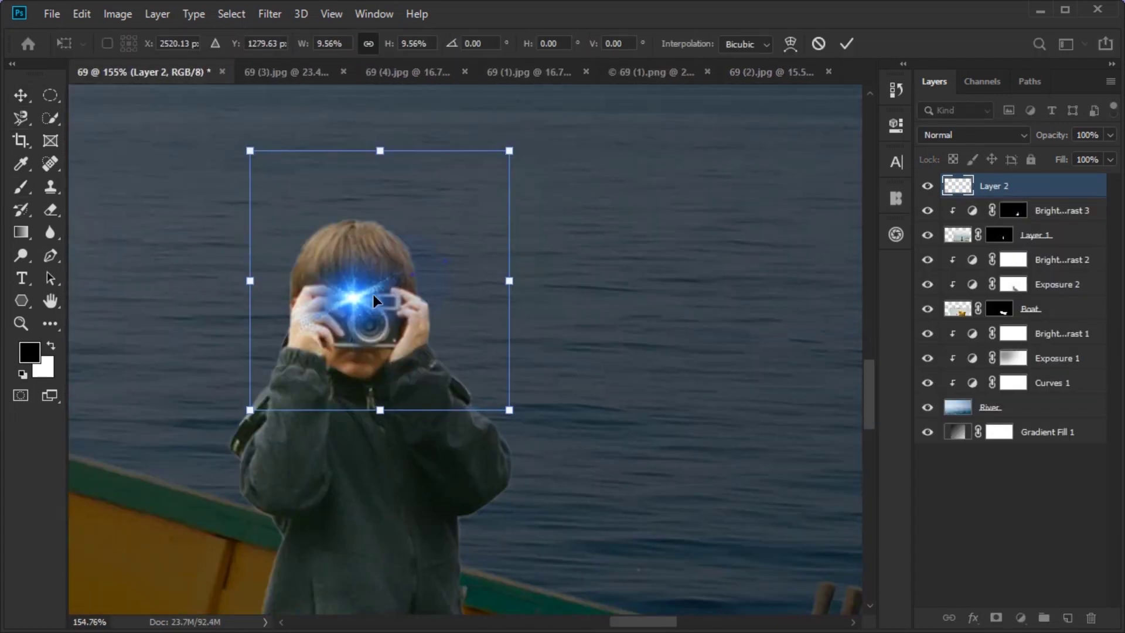
drag(405, 325, 424, 323)
key(Return)
scroll(635, 415, down, 5)
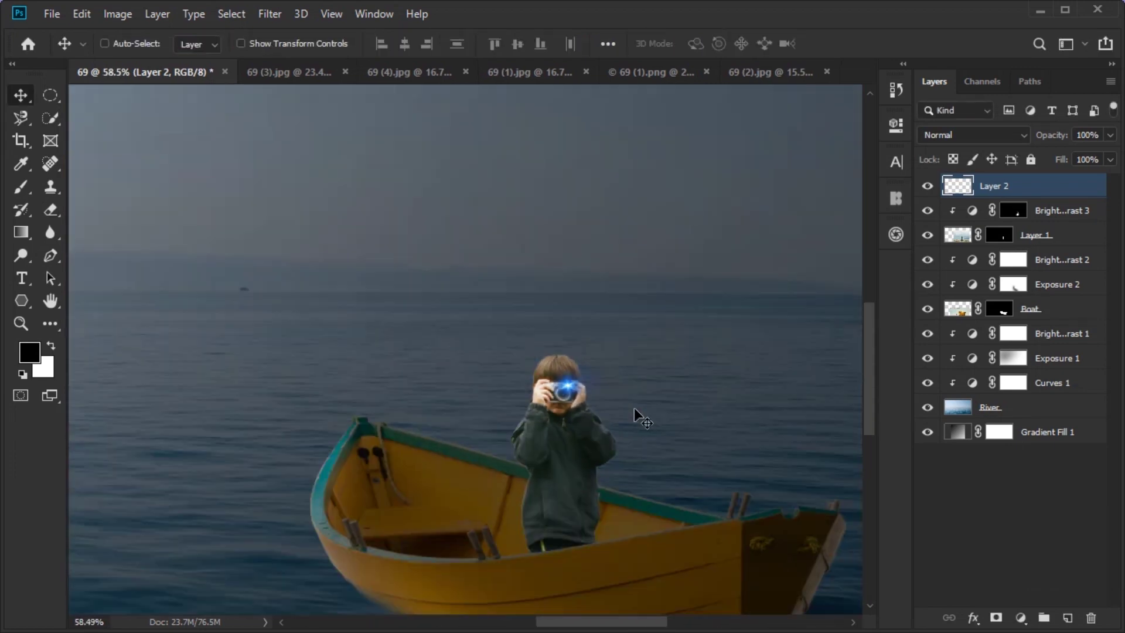
Scale the flash glow on the camera down further
click(972, 135)
key(Escape)
key(ctrl+t)
scroll(586, 396, up, 3)
scroll(586, 395, up, 5)
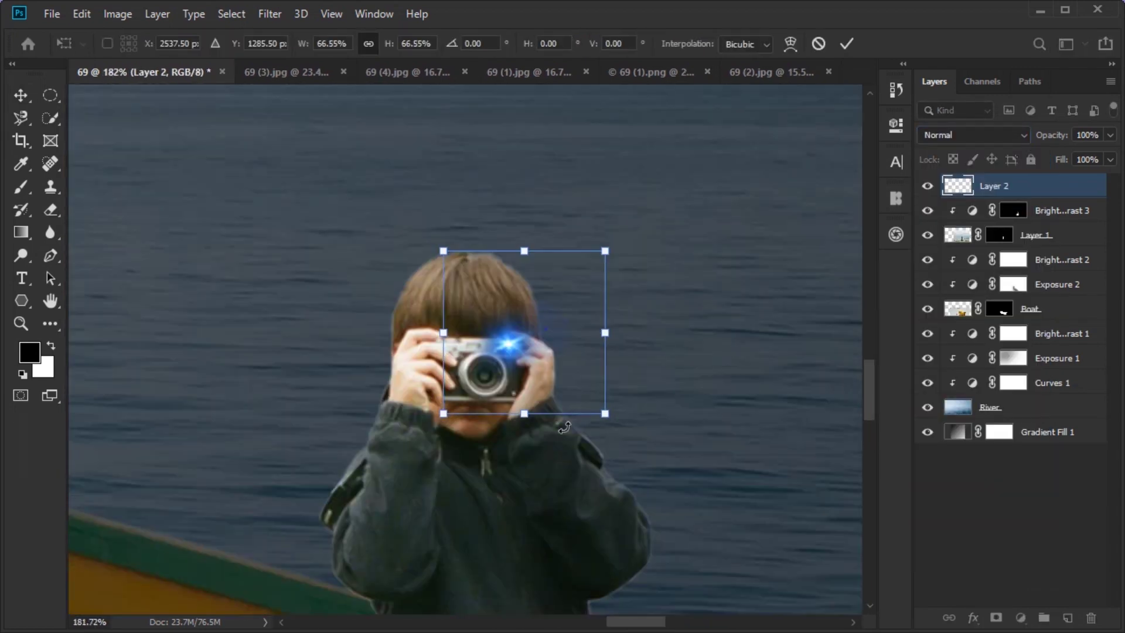
scroll(492, 334, up, 2)
mouse_move(635, 236)
mouse_down()
mouse_move(613, 223)
mouse_move(623, 209)
mouse_up()
key(Return)
Set the glow layer's opacity to 69% and fit the image on screen
scroll(586, 352, down, 10)
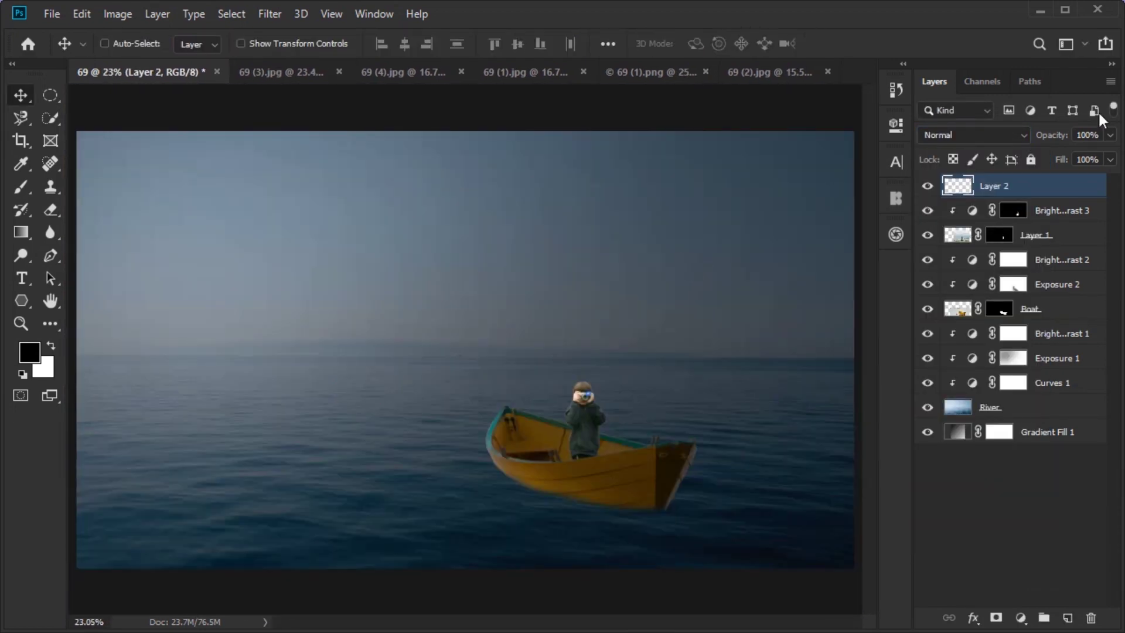
scroll(421, 476, up, 7)
scroll(421, 476, up, 1)
text(69)
key(Return)
key(ctrl+0)
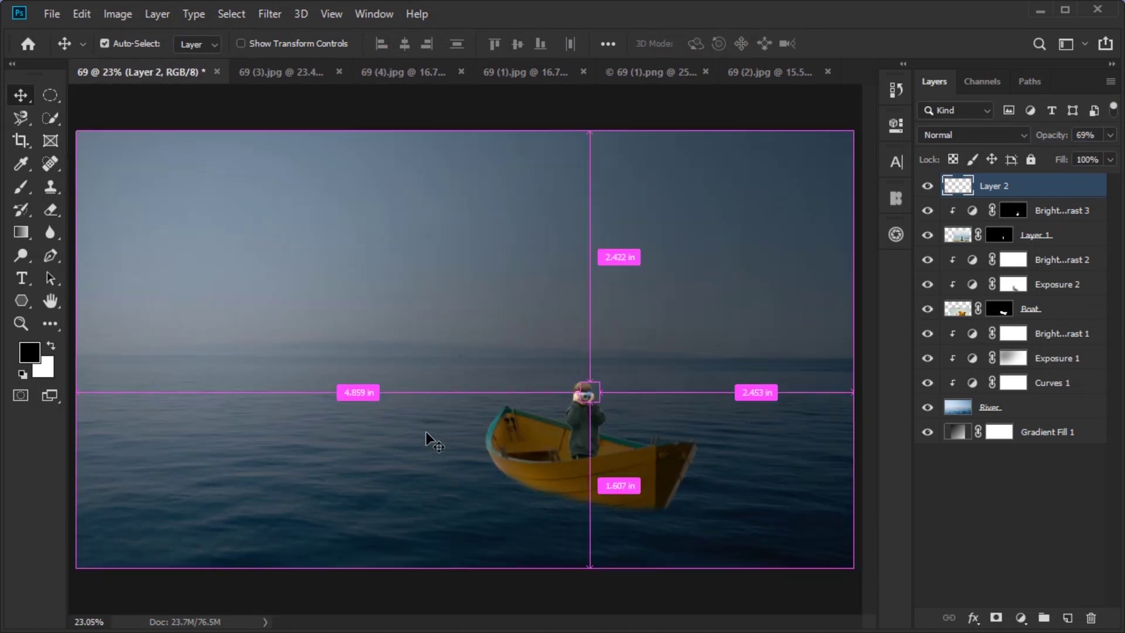
scroll(582, 389, down, 2)
scroll(582, 389, up, 6)
scroll(465, 447, up, 5)
Remove the distant boat from the River layer with the Spot Healing Brush
click(991, 408)
key(j)
drag(399, 389, 314, 389)
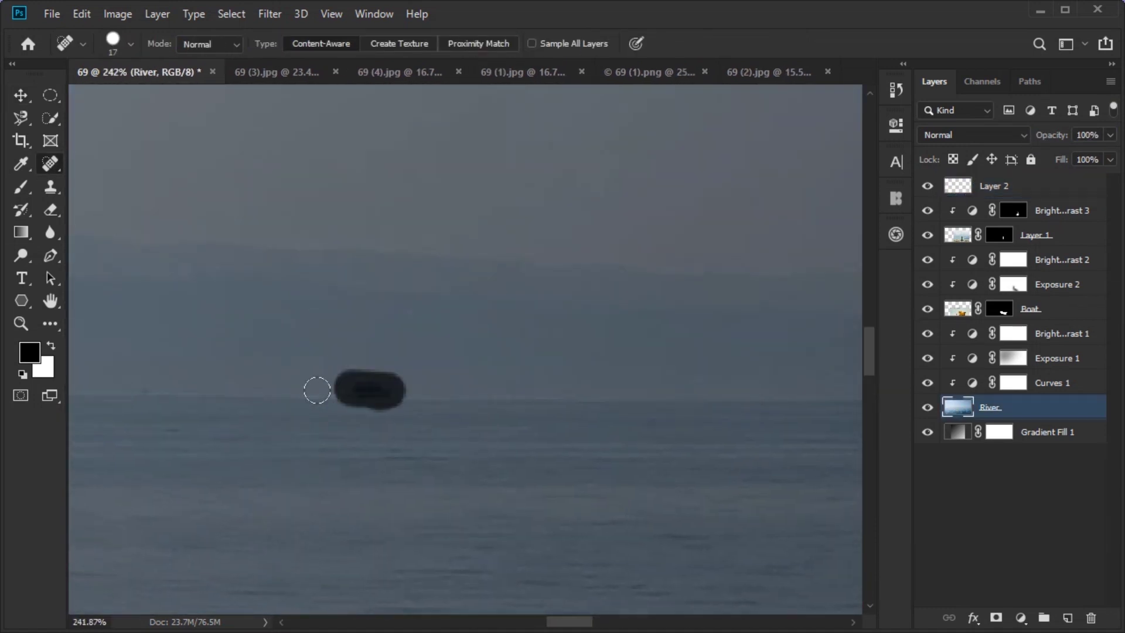
scroll(330, 451, down, 2)
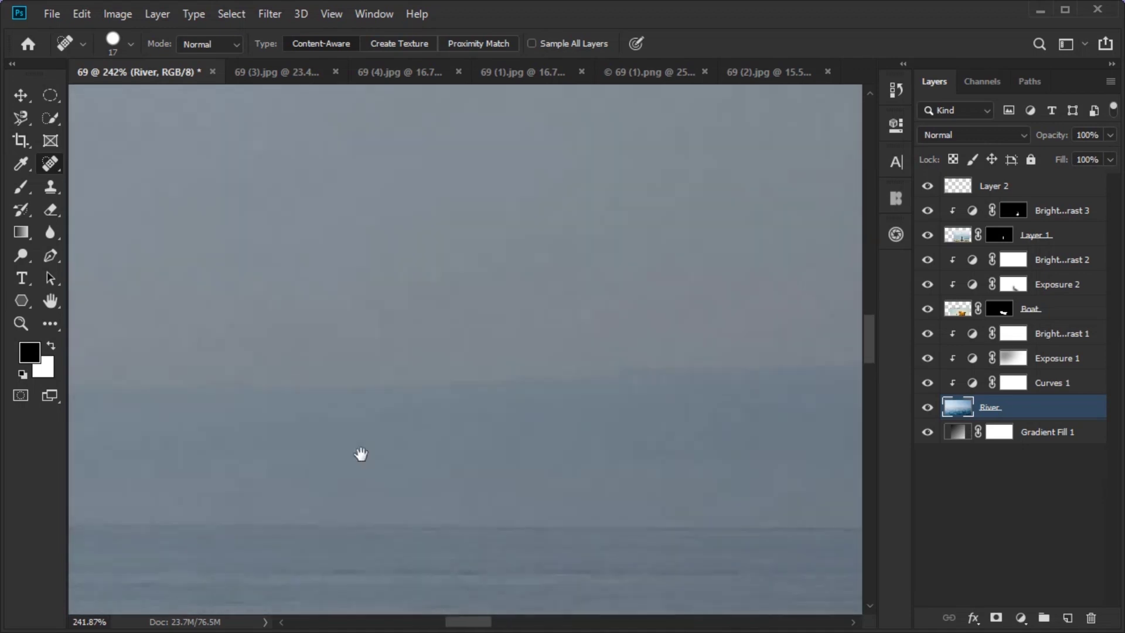
scroll(360, 455, down, 4)
scroll(339, 442, down, 3)
scroll(350, 442, down, 1)
Bring the Earth photo in as Layer 3, move it to the top, and add an Exposure adjustment
click(398, 71)
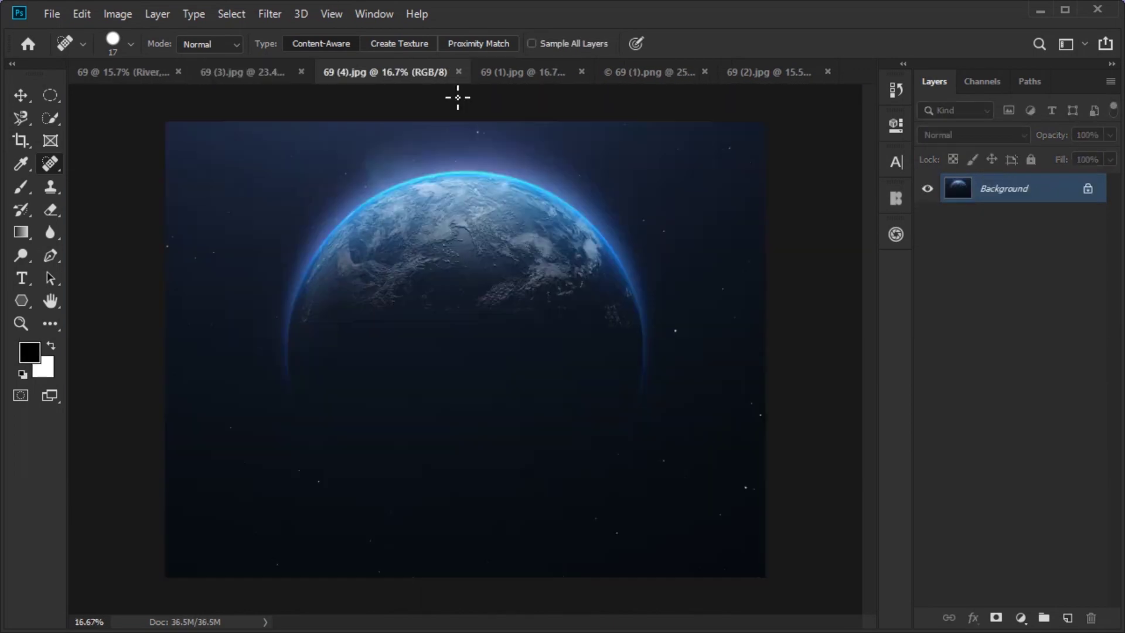
click(644, 71)
click(510, 71)
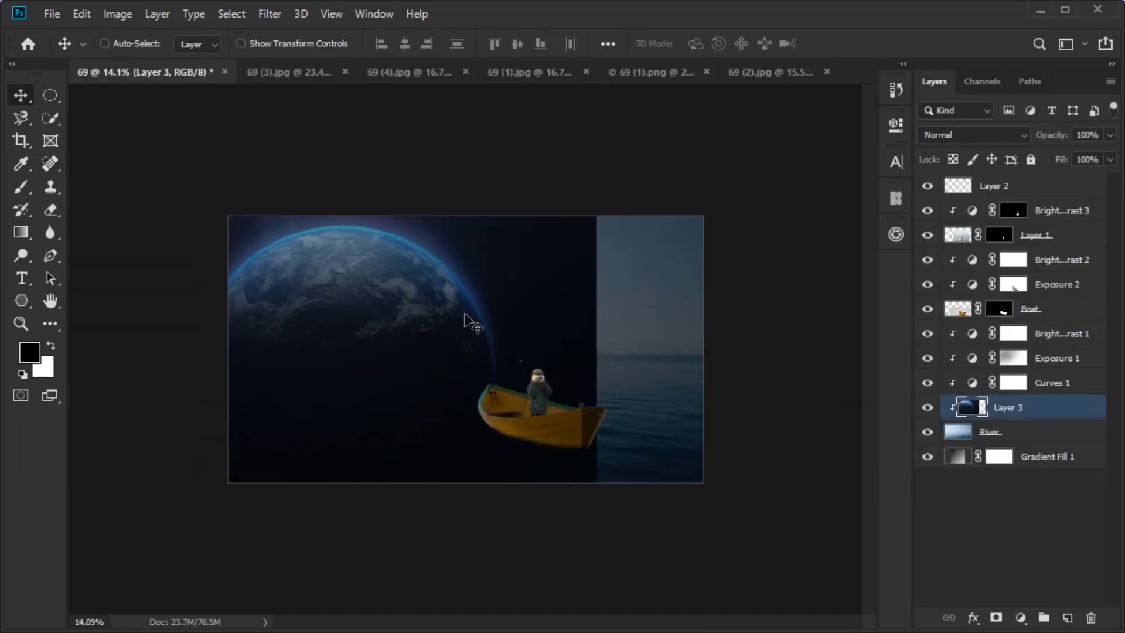
drag(1027, 380, 1005, 342)
drag(1003, 176, 996, 178)
click(972, 135)
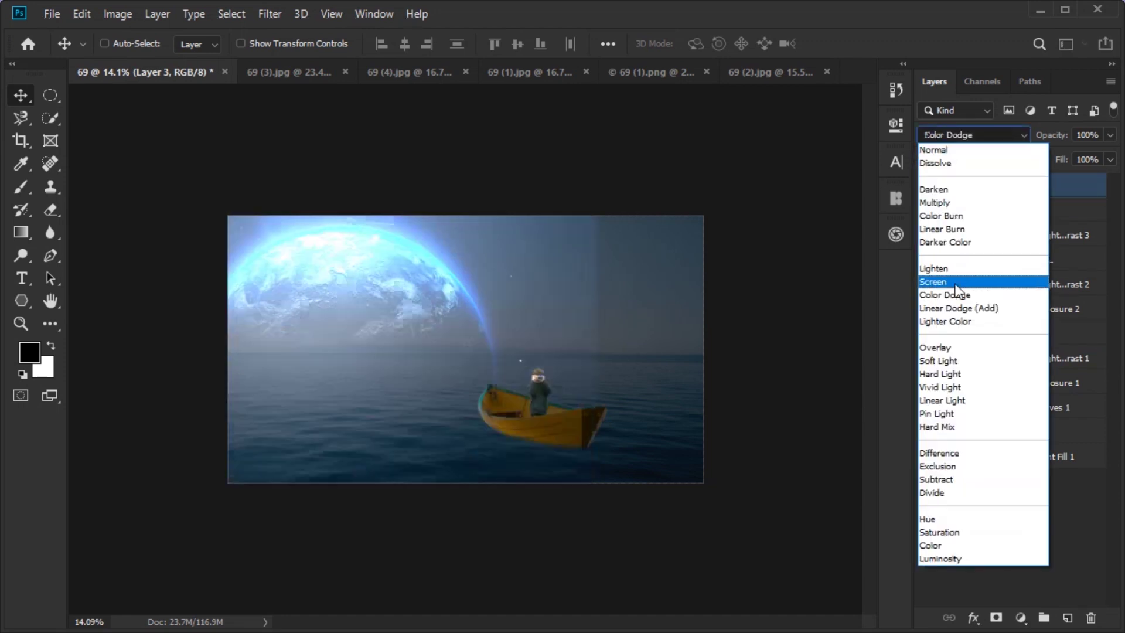
key(Escape)
click(1021, 618)
Set Exposure 3 to +1.11, clip it to the Earth, and add a clipped Hue/Saturation layer
drag(745, 219, 761, 221)
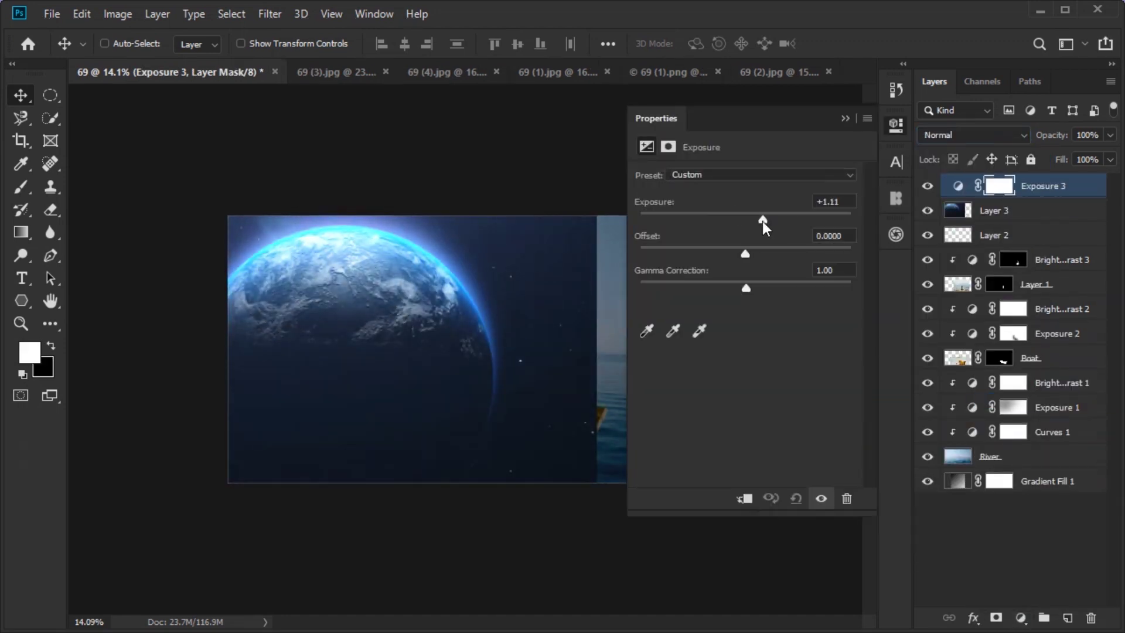
click(845, 117)
key(ctrl+alt+g)
click(1021, 618)
click(1048, 455)
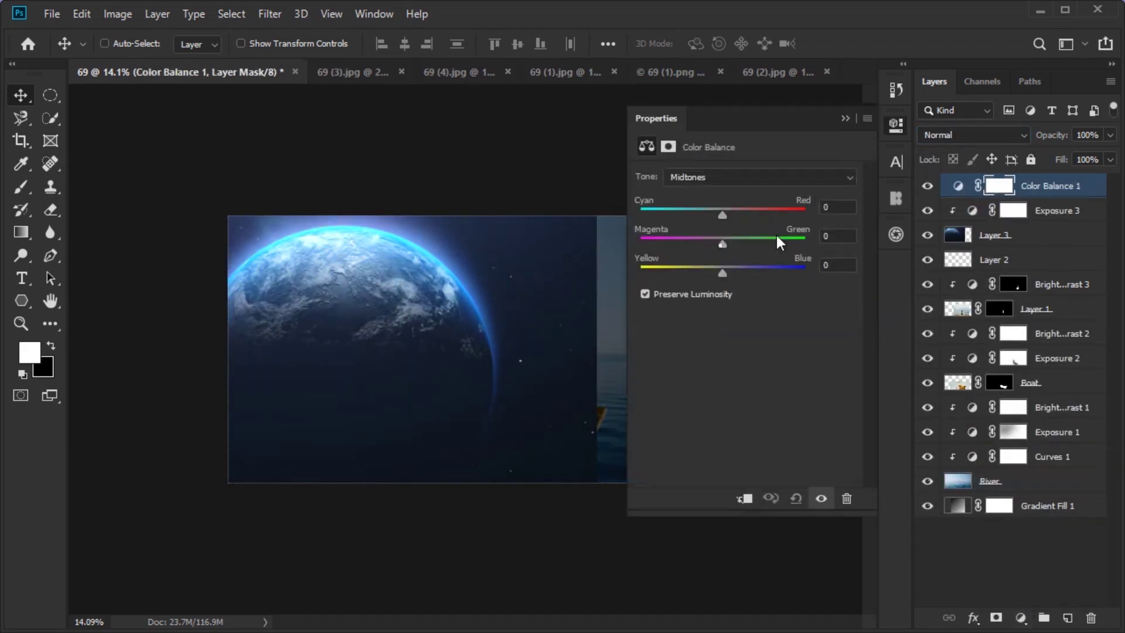
click(847, 498)
click(1021, 618)
click(1049, 441)
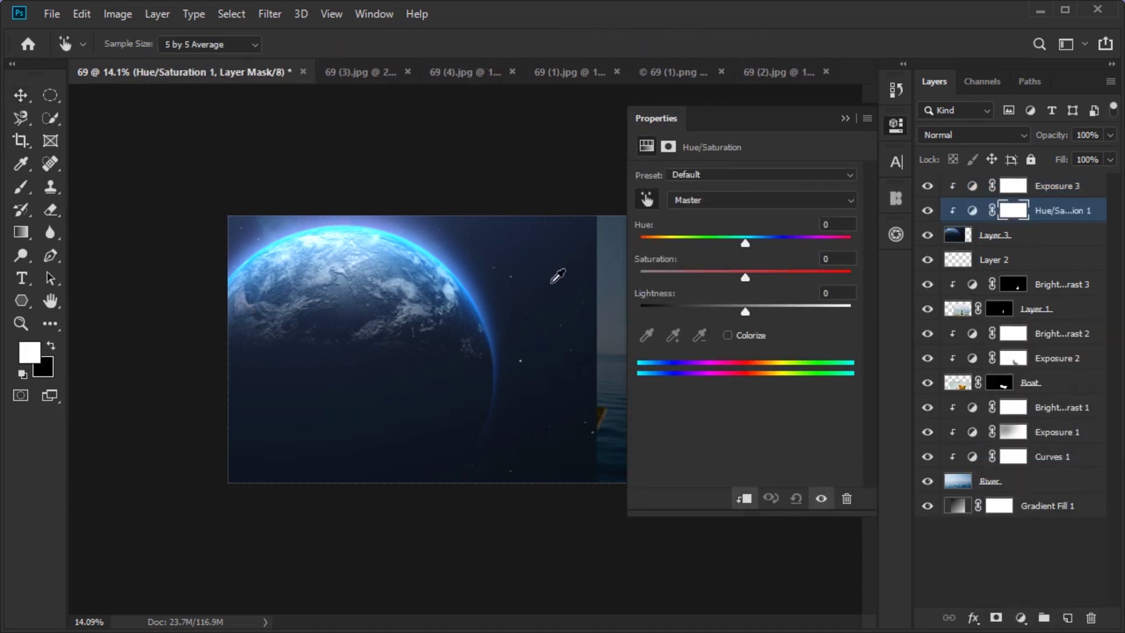
Tone the Earth's Blues to Saturation +23 and Lightness -57 with Normal blending
mouse_move(743, 308)
mouse_down()
mouse_move(652, 323)
mouse_move(713, 325)
mouse_up()
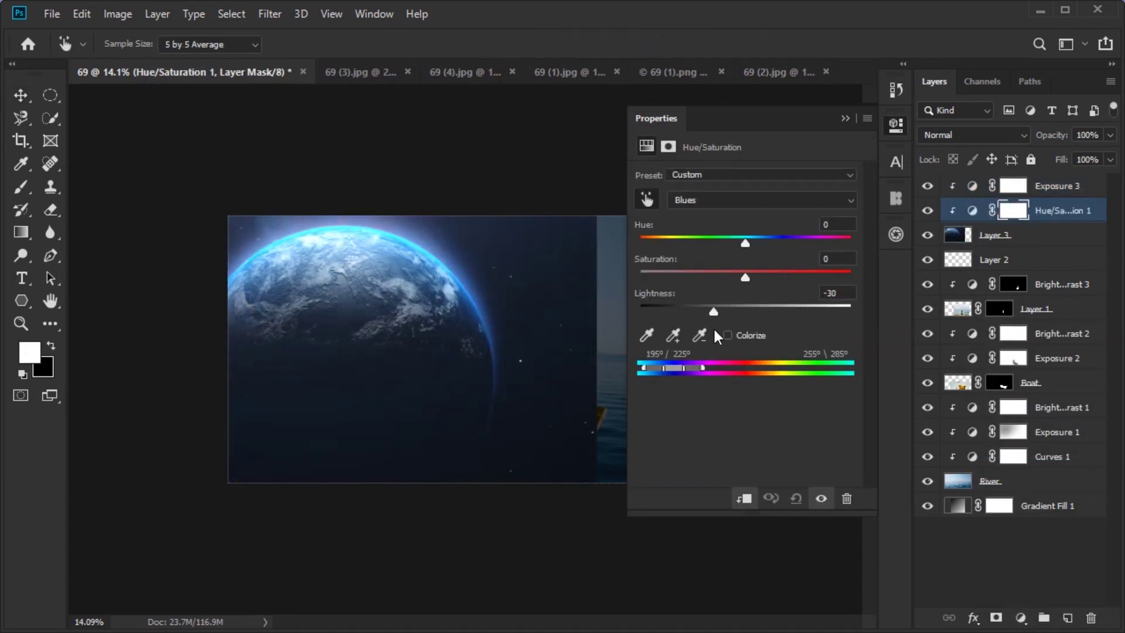
drag(683, 368, 706, 369)
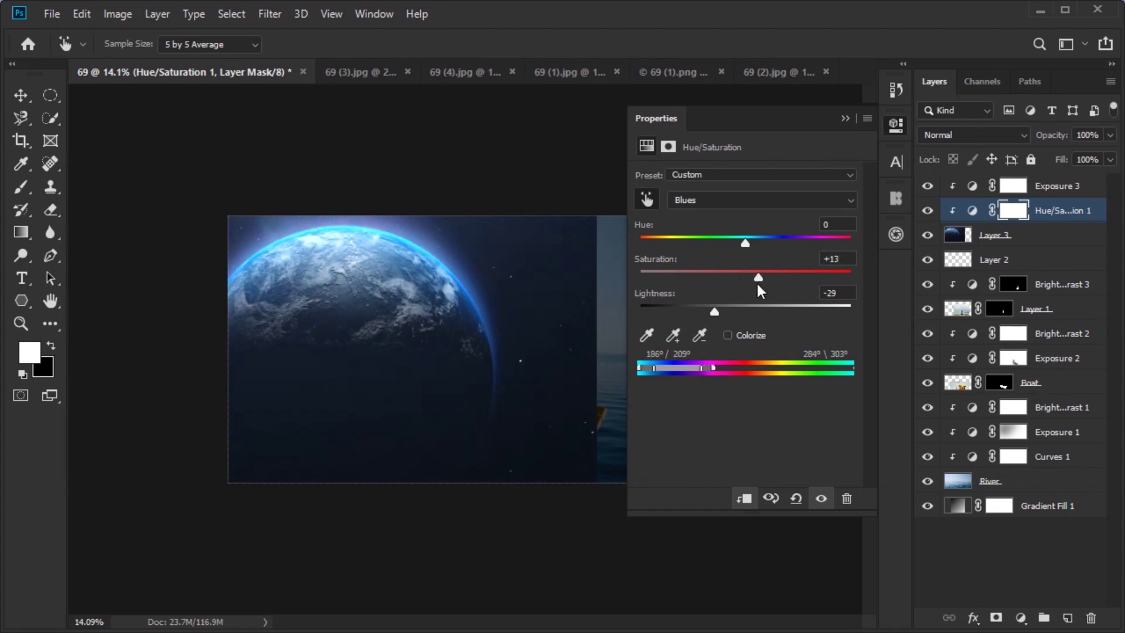
drag(714, 311, 649, 314)
drag(758, 277, 769, 282)
drag(649, 311, 684, 311)
click(973, 135)
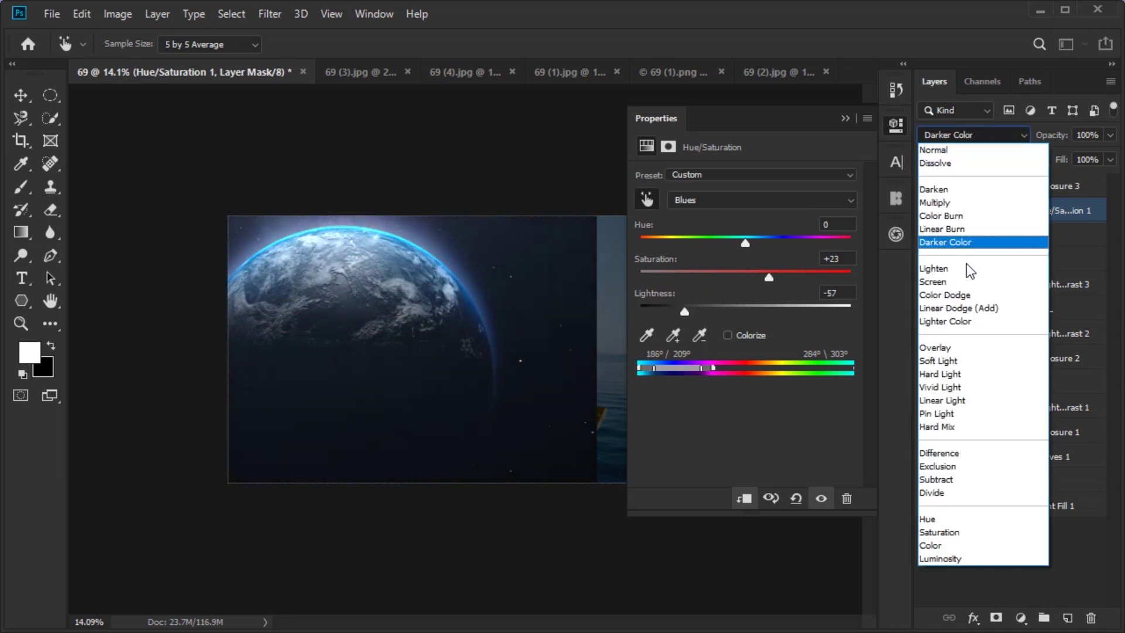
click(933, 150)
key(ctrl+0)
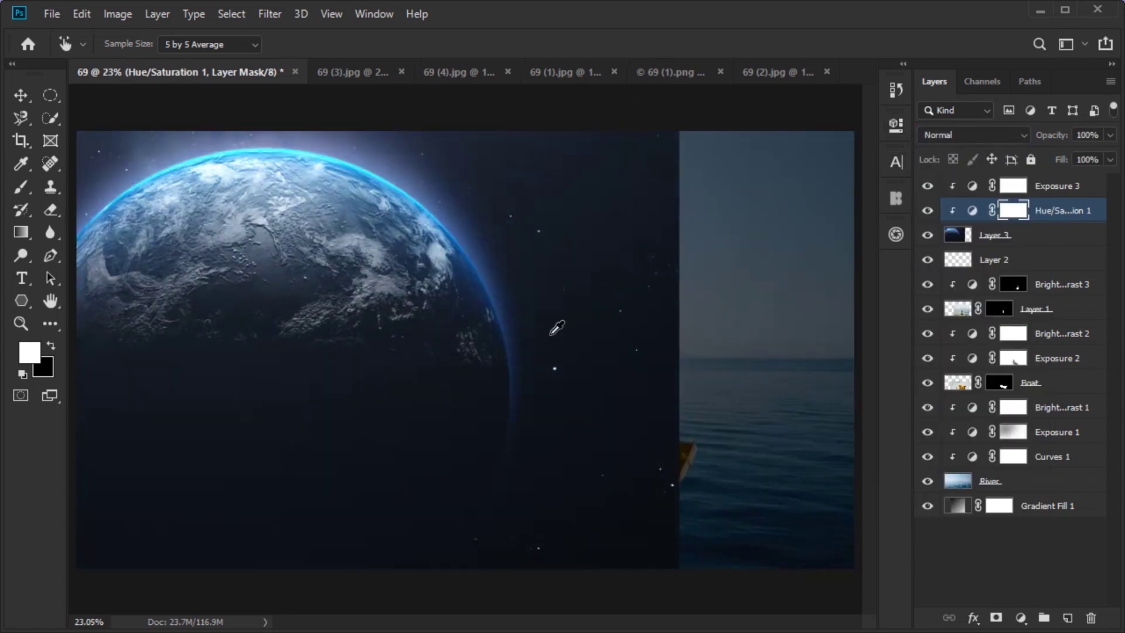
key(ctrl+minus)
Scale the Earth layer down to about 74%
key(v)
click(595, 377)
key(ctrl+t)
drag(575, 533, 375, 392)
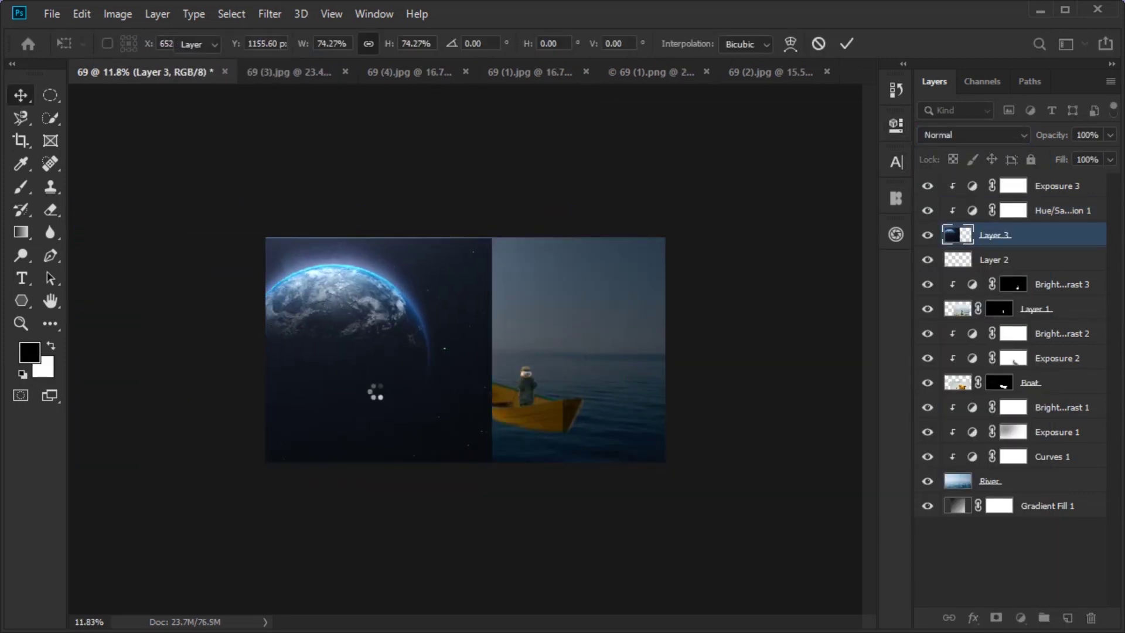
key(Return)
Draw an elliptical selection matching the planet's edge and turn it into Layer 3's mask
key(ctrl+plus)
drag(422, 365, 438, 357)
key(m)
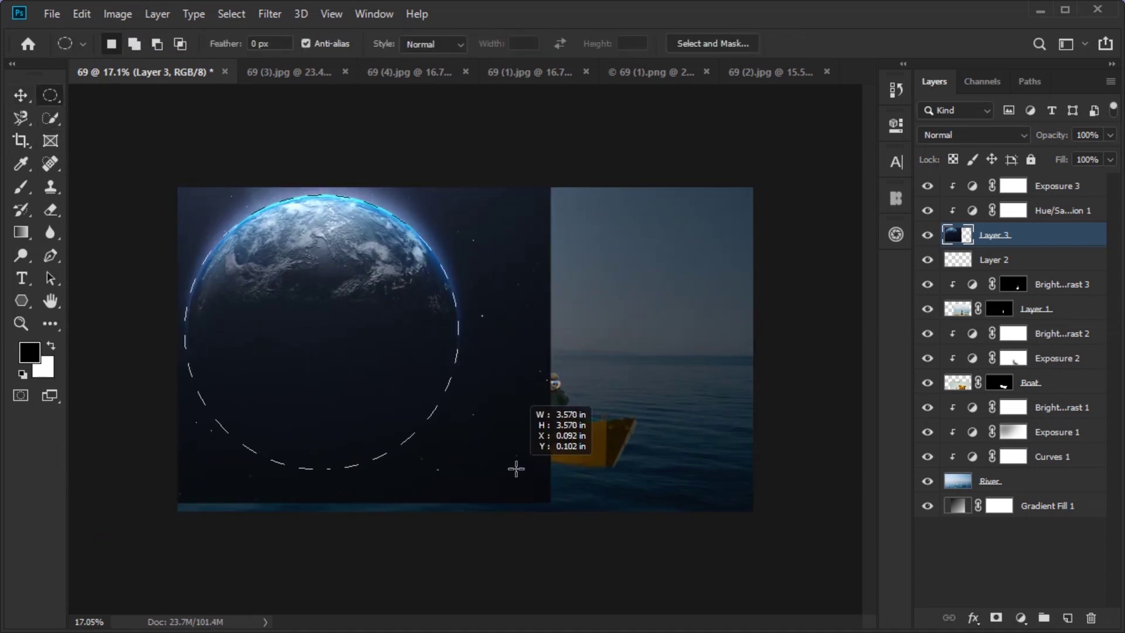
drag(518, 469, 522, 542)
key(ctrl+plus)
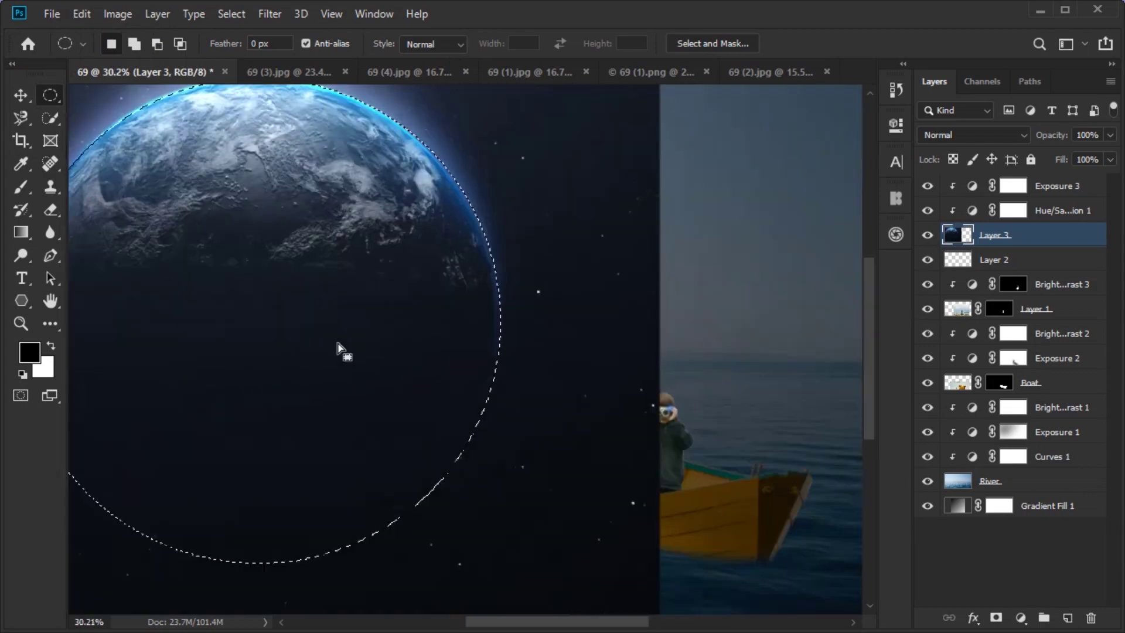
key(ctrl+t)
drag(332, 288, 378, 504)
scroll(340, 368, up, 3)
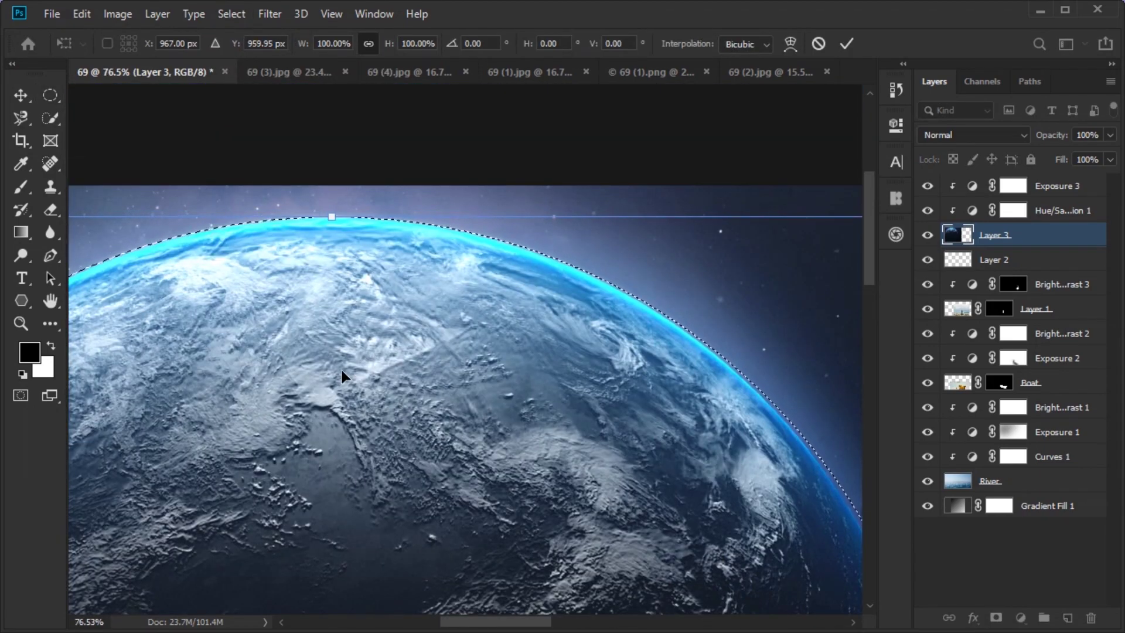
scroll(322, 440, right, 5)
scroll(323, 441, up, 3)
scroll(322, 441, down, 5)
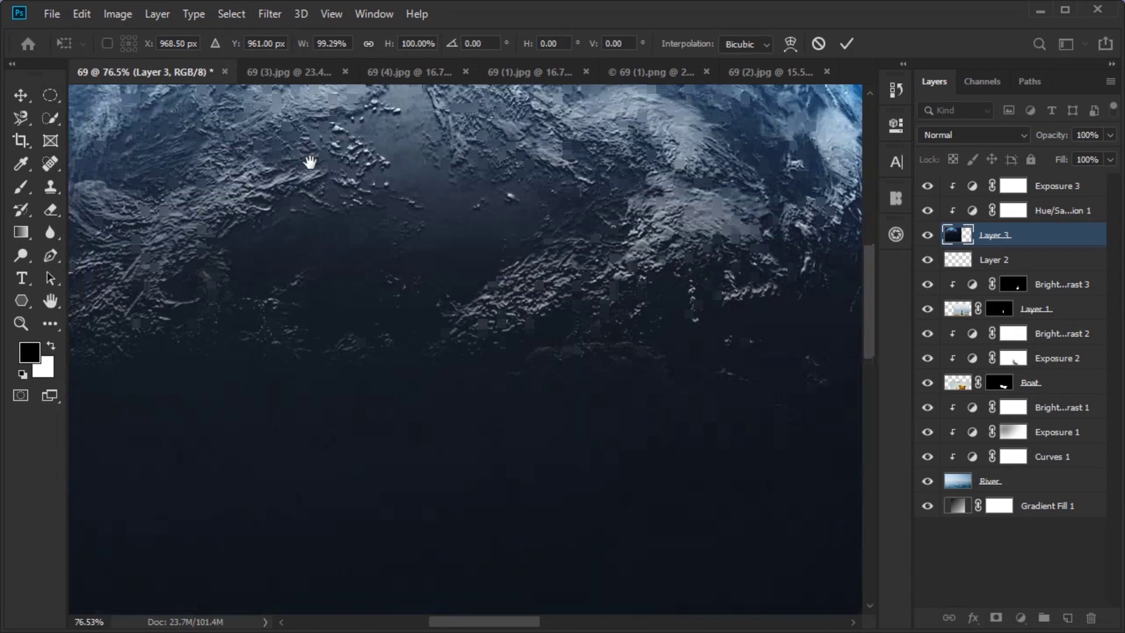
scroll(409, 216, down, 5)
key(Return)
click(996, 618)
scroll(398, 319, down, 2)
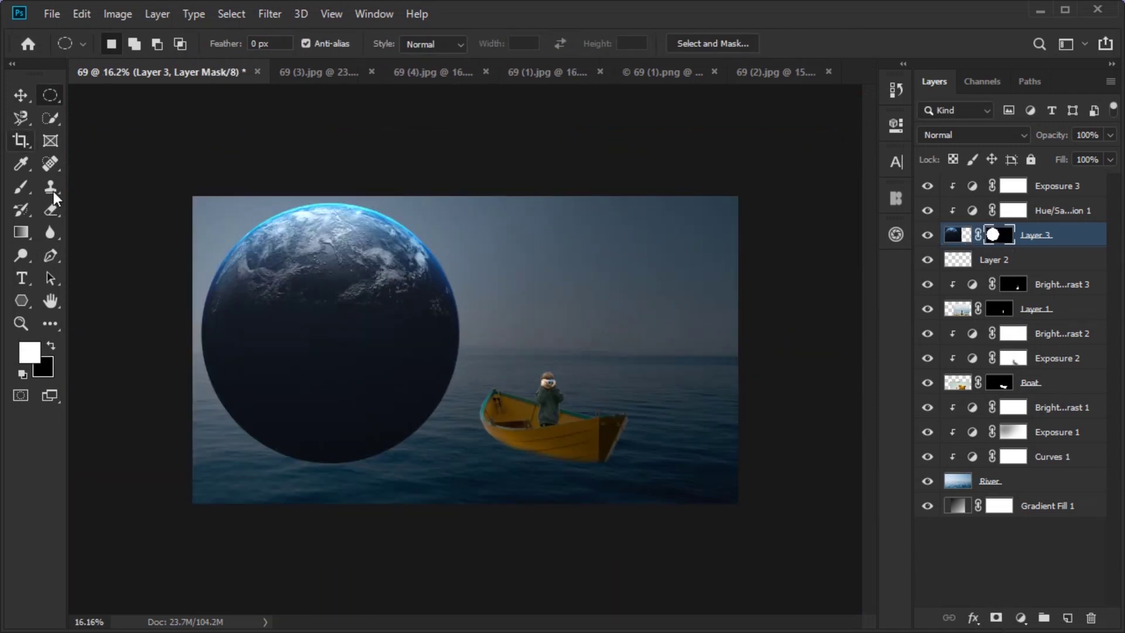
Shrink the masked Earth and place it over the sea beside the boat
key(ctrl+t)
drag(334, 193, 334, 211)
drag(375, 363, 389, 366)
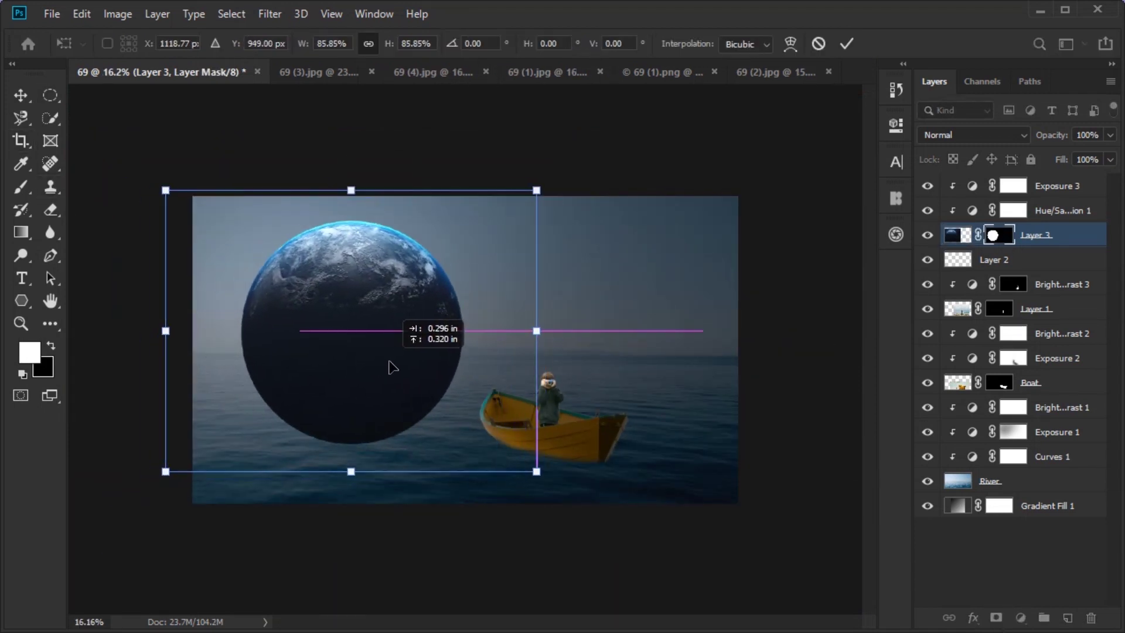
key(Return)
key(ctrl+t)
drag(573, 447, 579, 302)
key(Return)
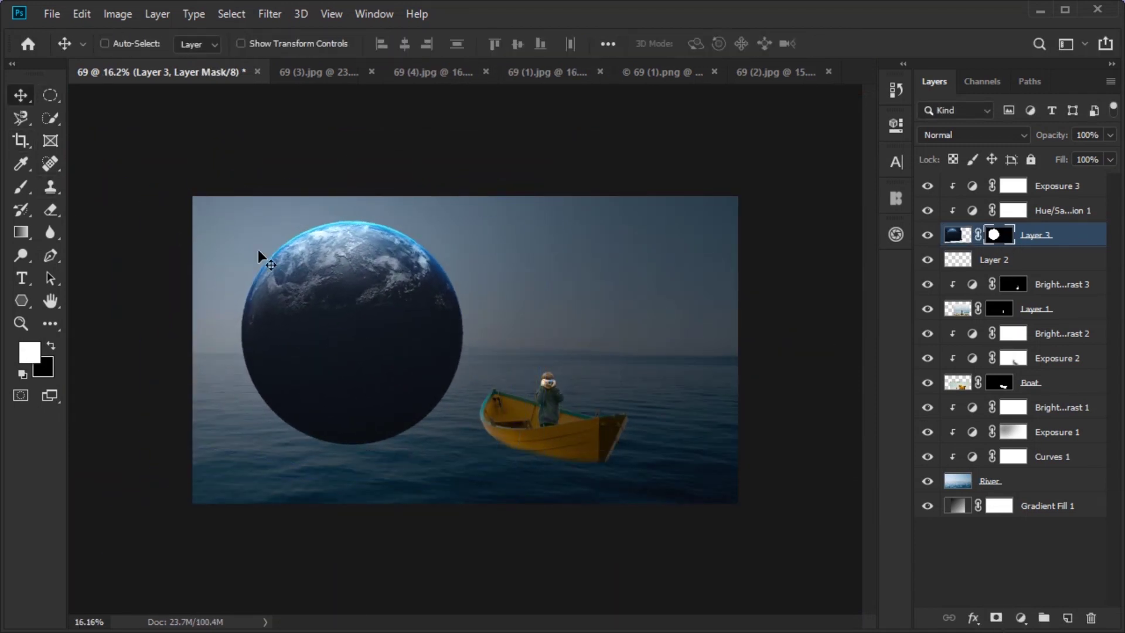
Set black as the paint colour on Layer 3's mask and try a first fade stroke
key(g)
click(396, 44)
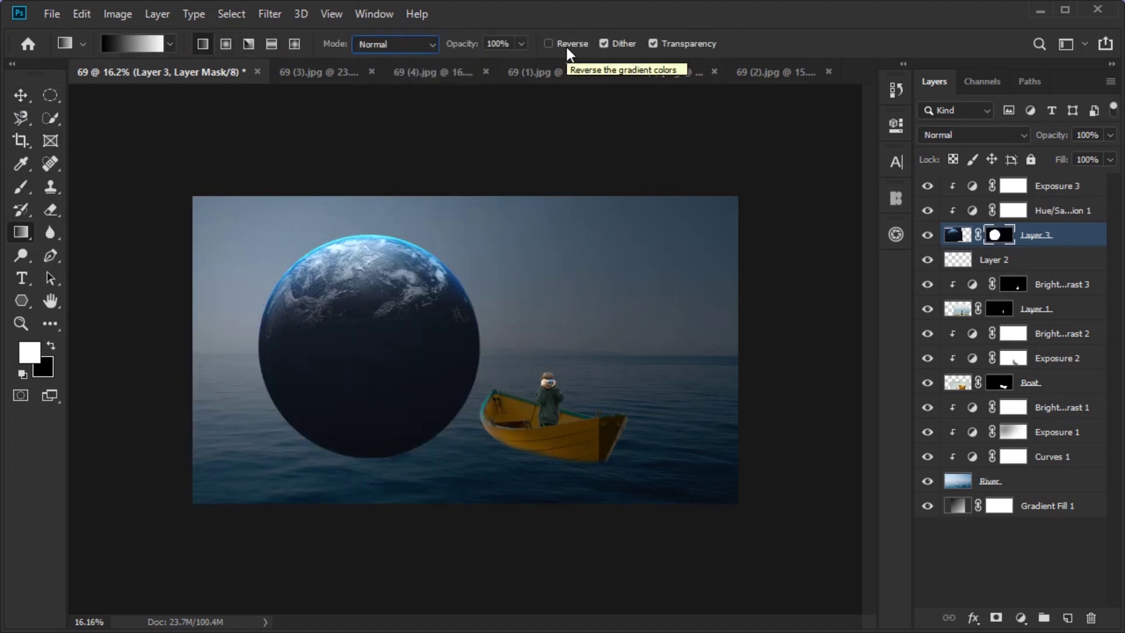
scroll(452, 371, up, 2)
key(0)
key(shift+0)
scroll(451, 371, down, 3)
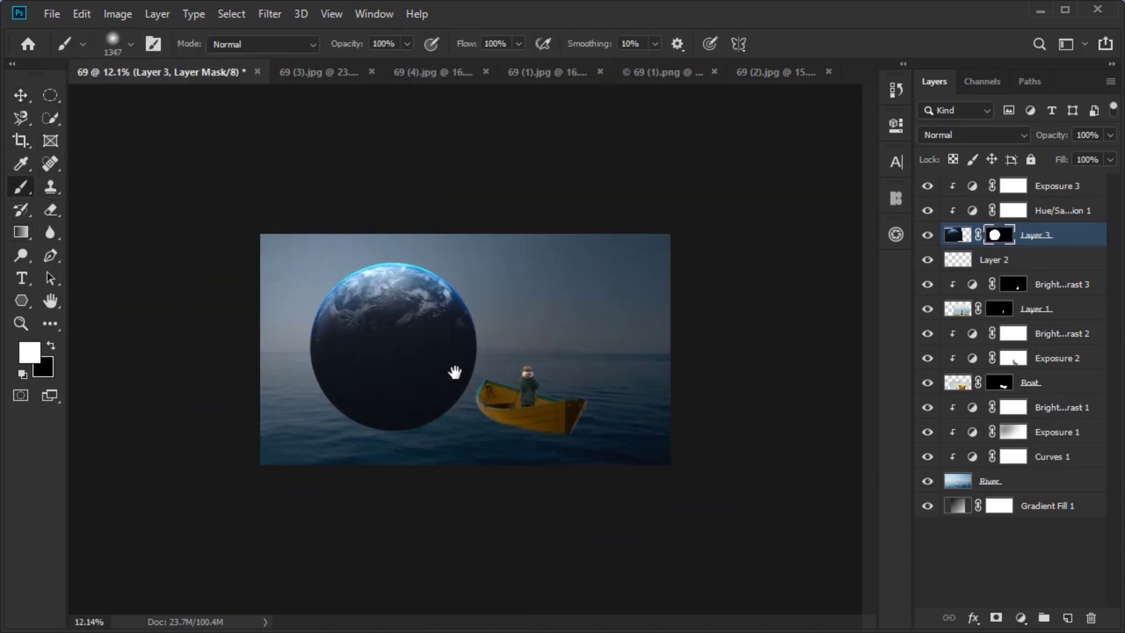
key(x)
scroll(409, 427, up, 1)
drag(452, 372, 328, 411)
scroll(329, 410, up, 3)
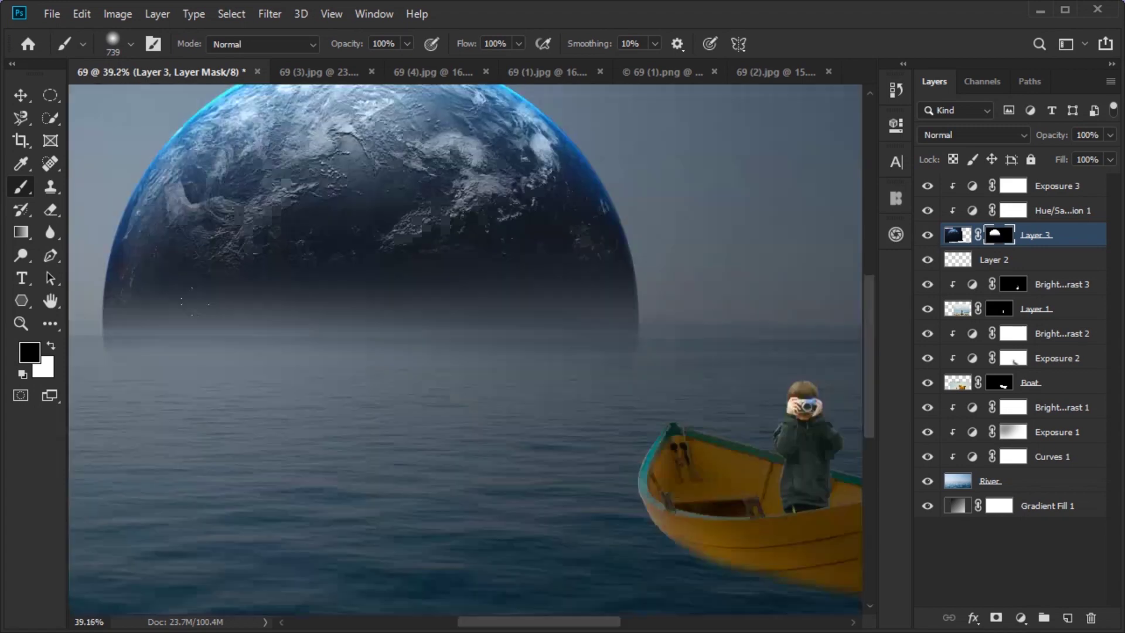
key(ctrl+z)
scroll(309, 372, down, 1)
click(896, 89)
Paint a long soft stroke across the Earth's lower edge to fade it into the fog
key(ctrl+shift+z)
scroll(234, 351, down, 2)
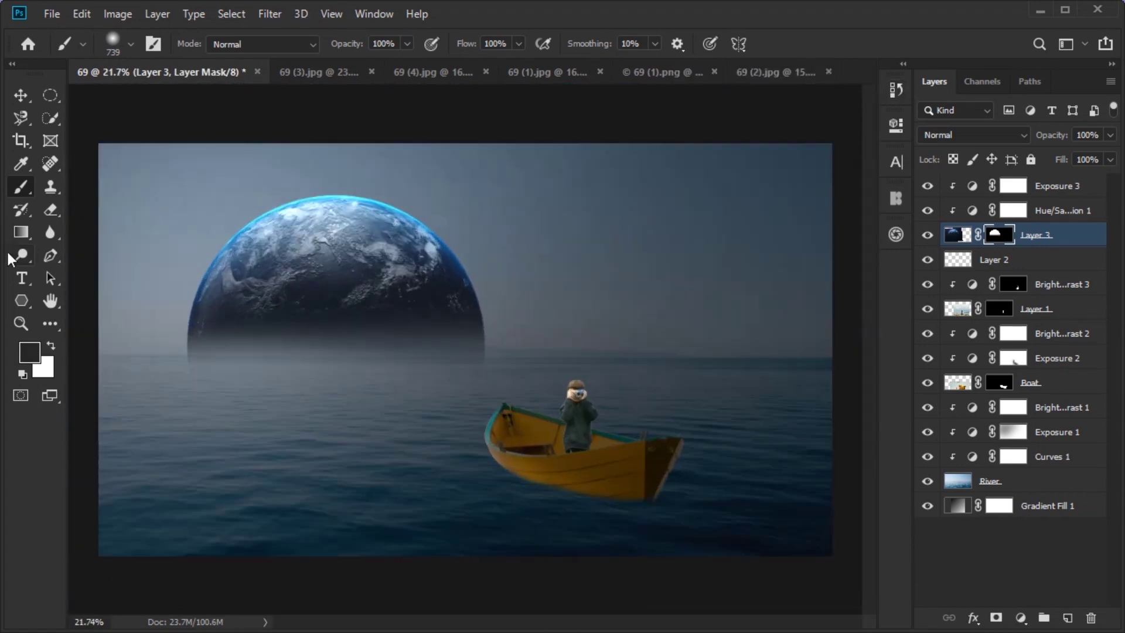
scroll(235, 381, up, 3)
scroll(247, 397, up, 3)
scroll(246, 398, up, 2)
scroll(151, 447, down, 1)
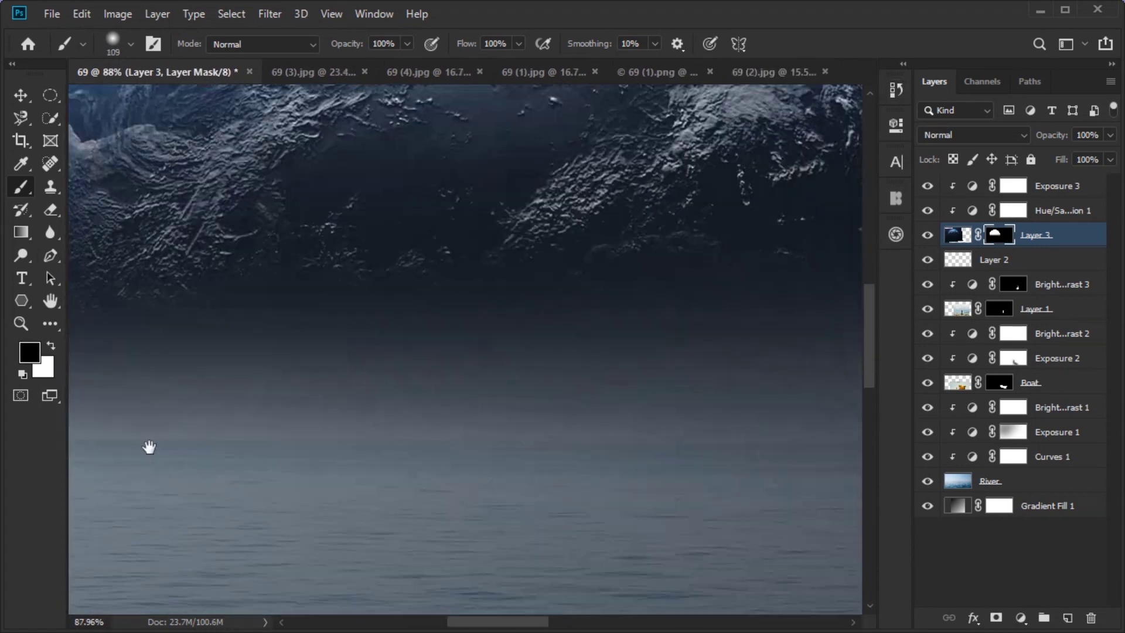
scroll(658, 416, down, 2)
scroll(238, 432, down, 3)
drag(239, 432, 666, 444)
scroll(665, 444, down, 3)
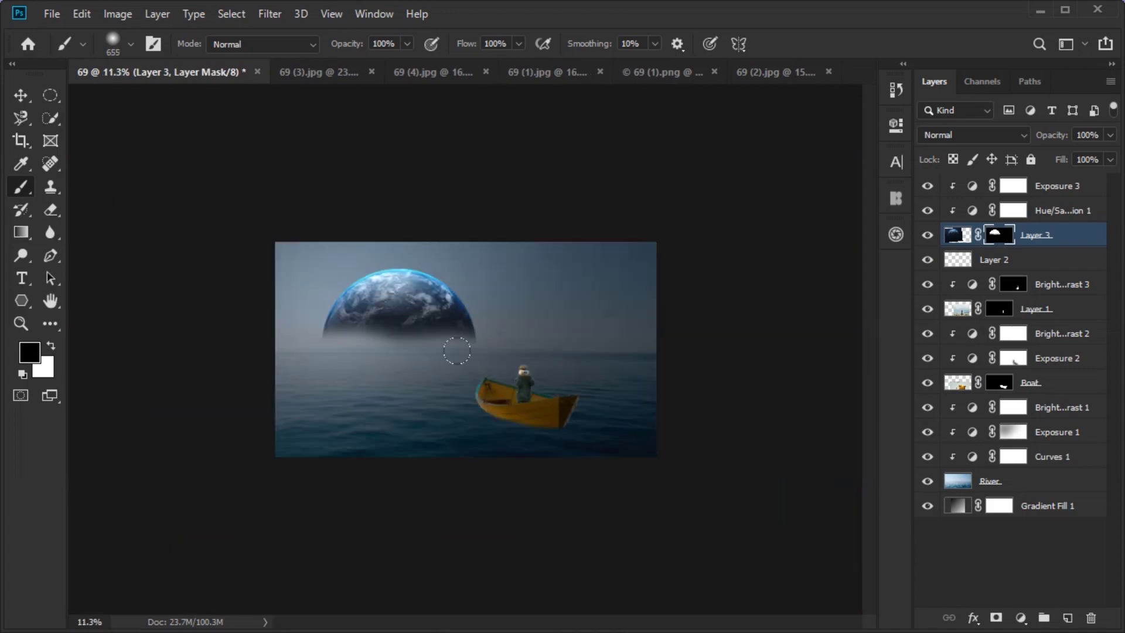
scroll(329, 430, up, 3)
scroll(503, 355, down, 1)
scroll(503, 355, up, 3)
scroll(346, 351, down, 2)
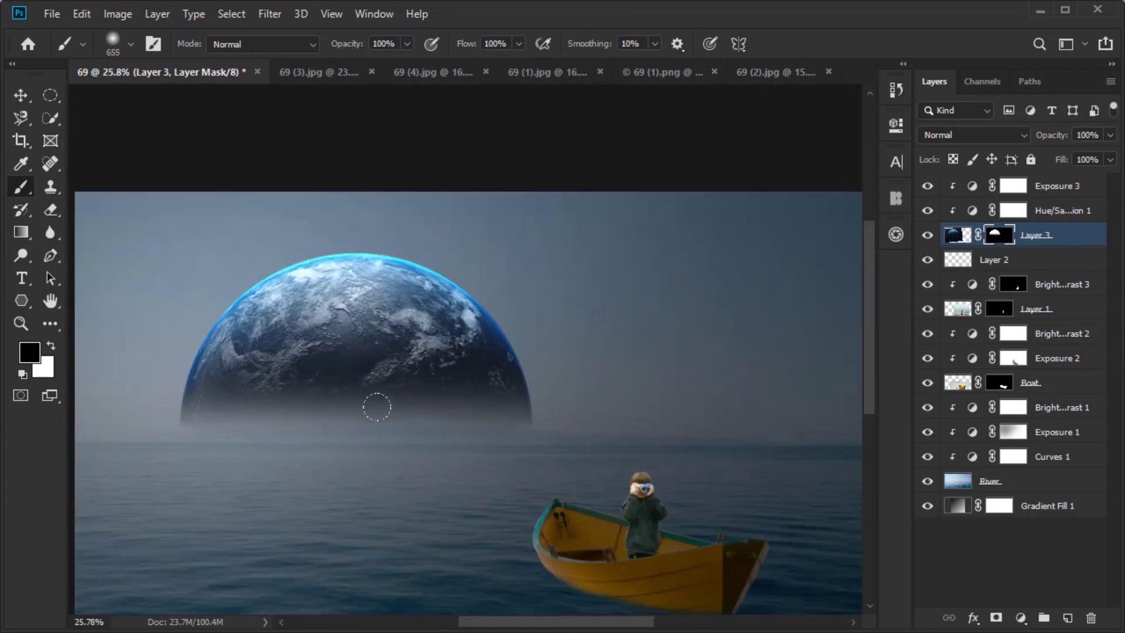
scroll(377, 402, up, 4)
scroll(276, 483, down, 2)
scroll(126, 457, down, 2)
scroll(125, 457, down, 2)
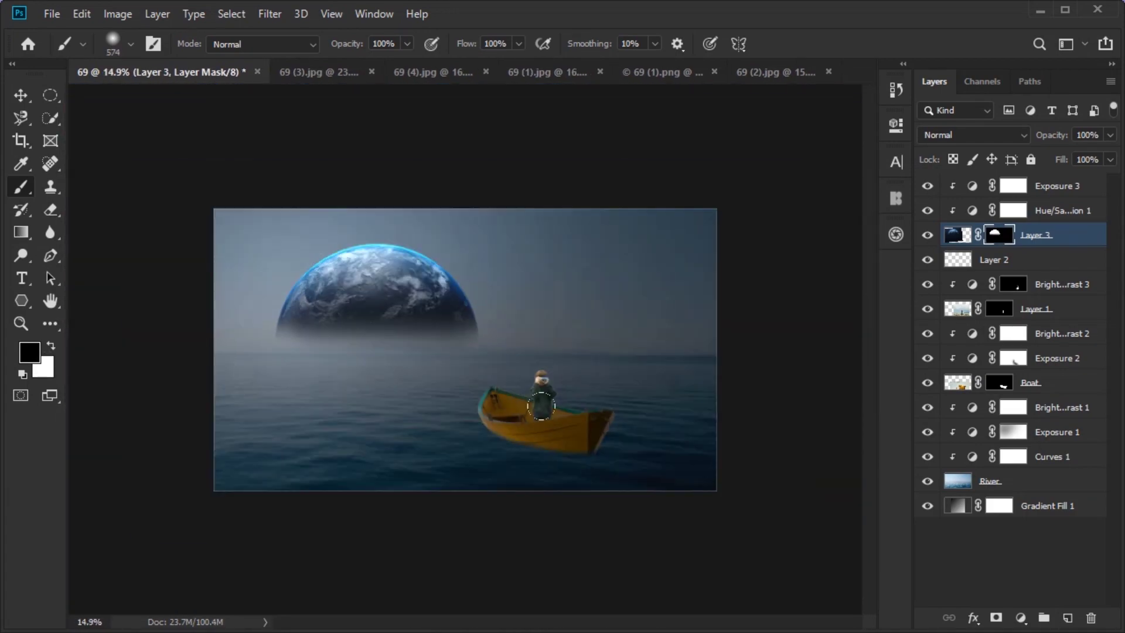
scroll(70, 201, up, 1)
Keep Layer 3 on Normal blending and add a new empty Layer 4 on top
key(v)
click(973, 135)
click(973, 135)
click(933, 150)
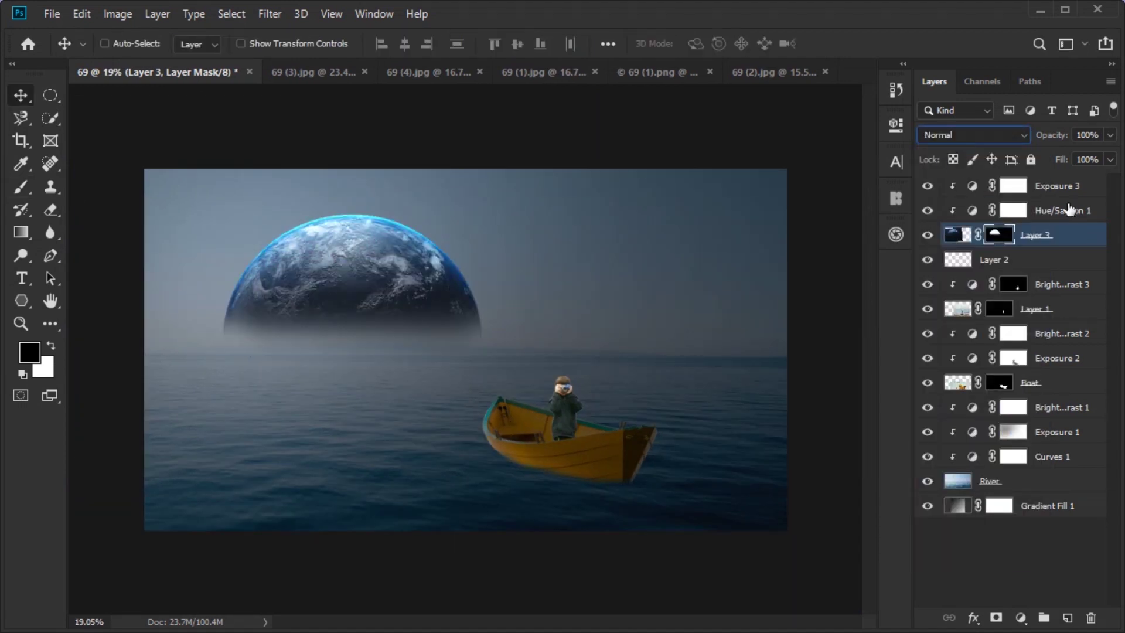
click(1055, 186)
On a new layer, paint a big soft cyan glow arc over the Earth's top
key(ctrl+shift+alt+n)
key(b)
scroll(222, 178, up, 1)
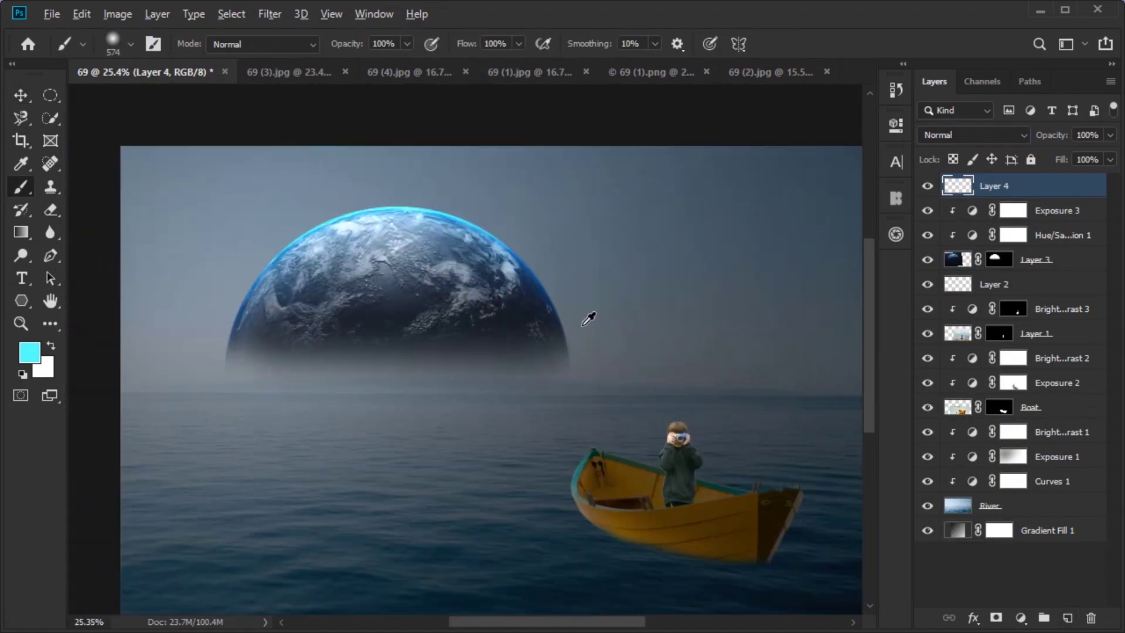
drag(249, 270, 536, 299)
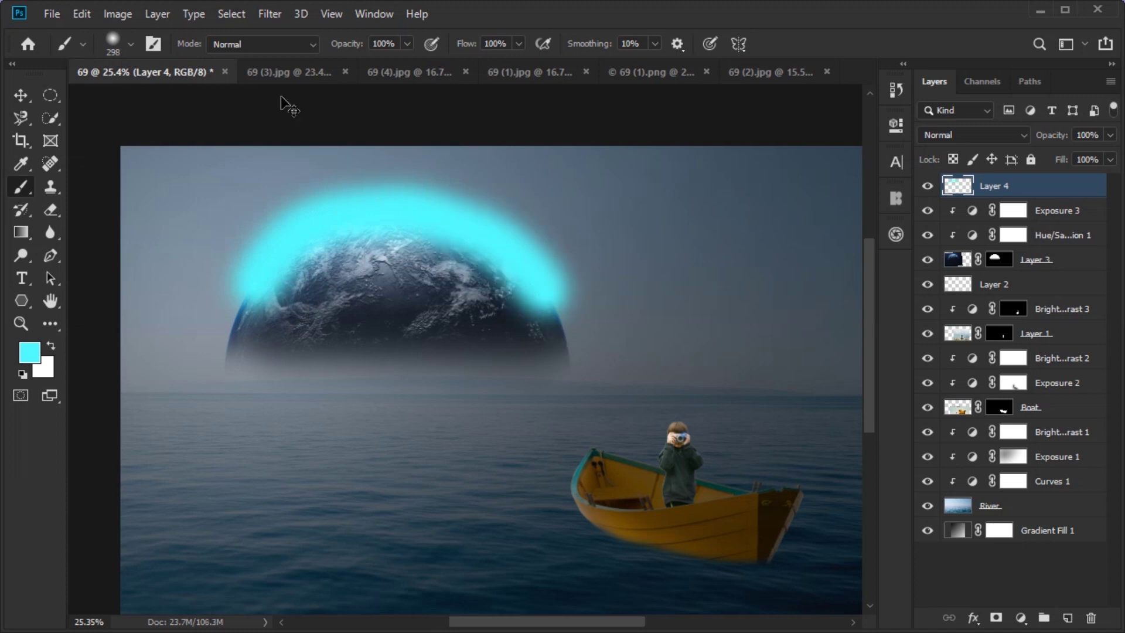
key(ctrl+z)
drag(530, 258, 409, 201)
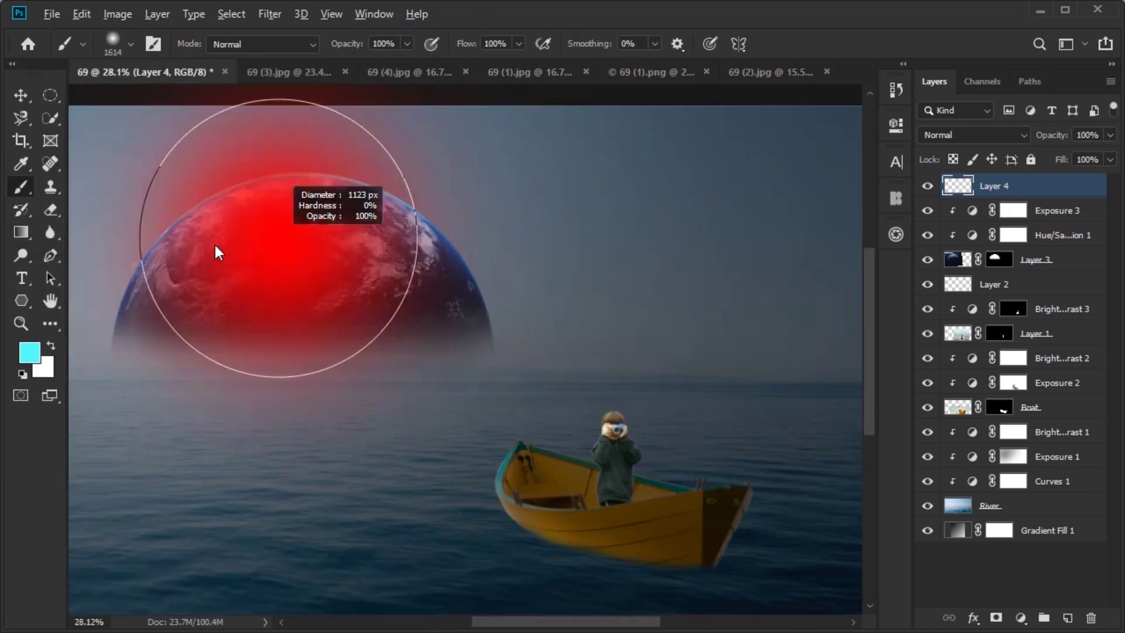
drag(176, 194, 229, 164)
key(ctrl+z)
right_click(445, 100)
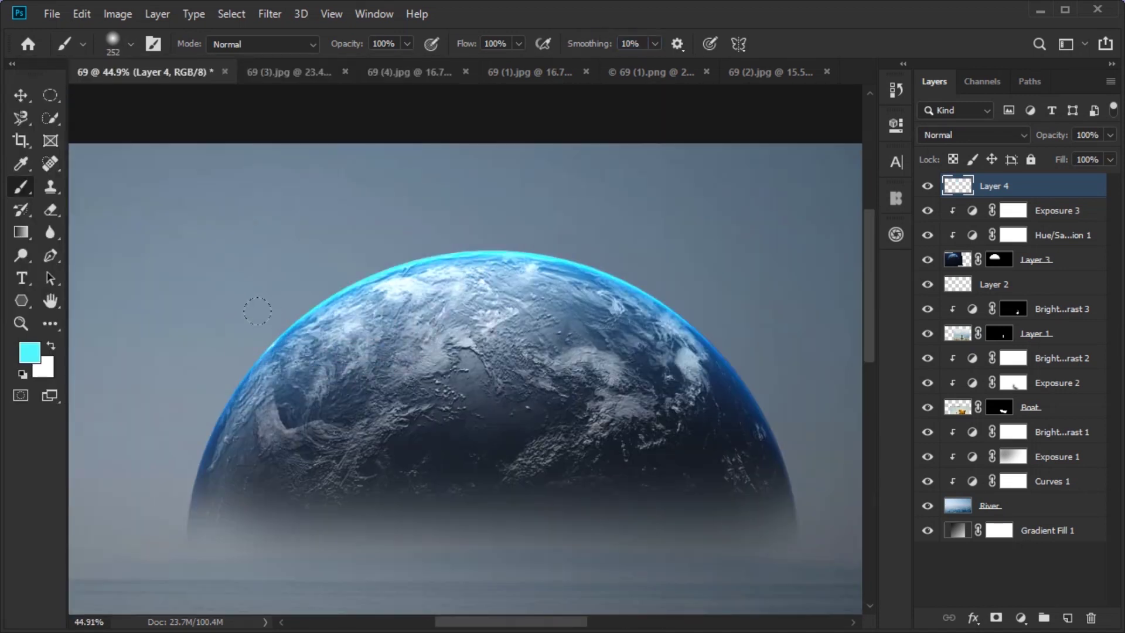
drag(217, 226, 471, 249)
Set the glow layer to Overlay beneath Layer 3 and add a light-blue Color Overlay sampled from the Earth
click(973, 135)
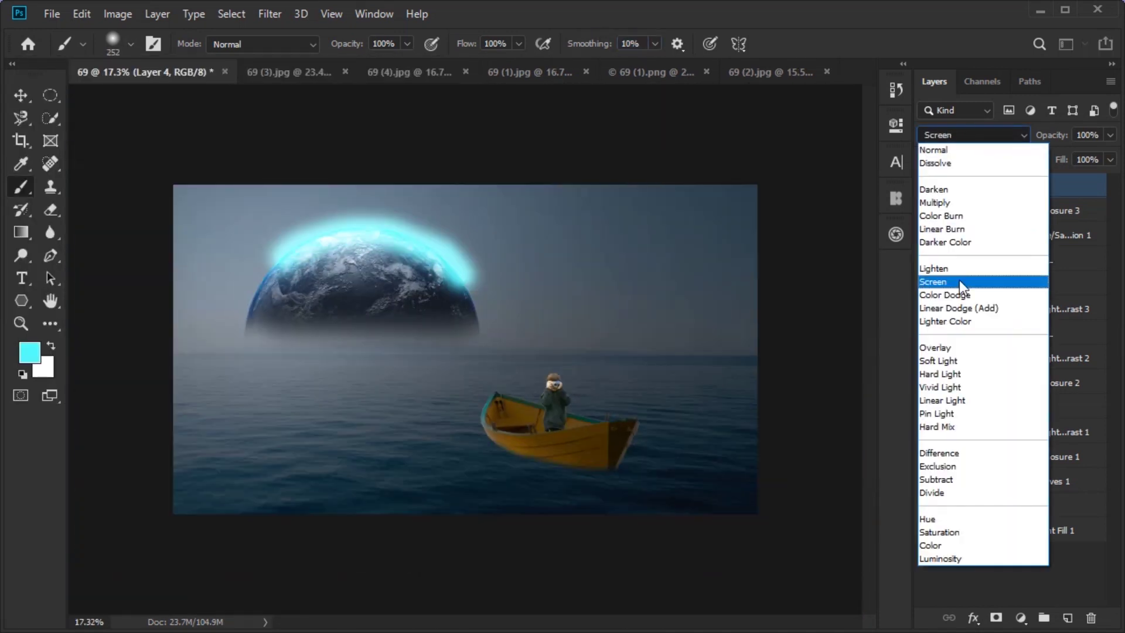
click(938, 347)
drag(996, 185, 998, 249)
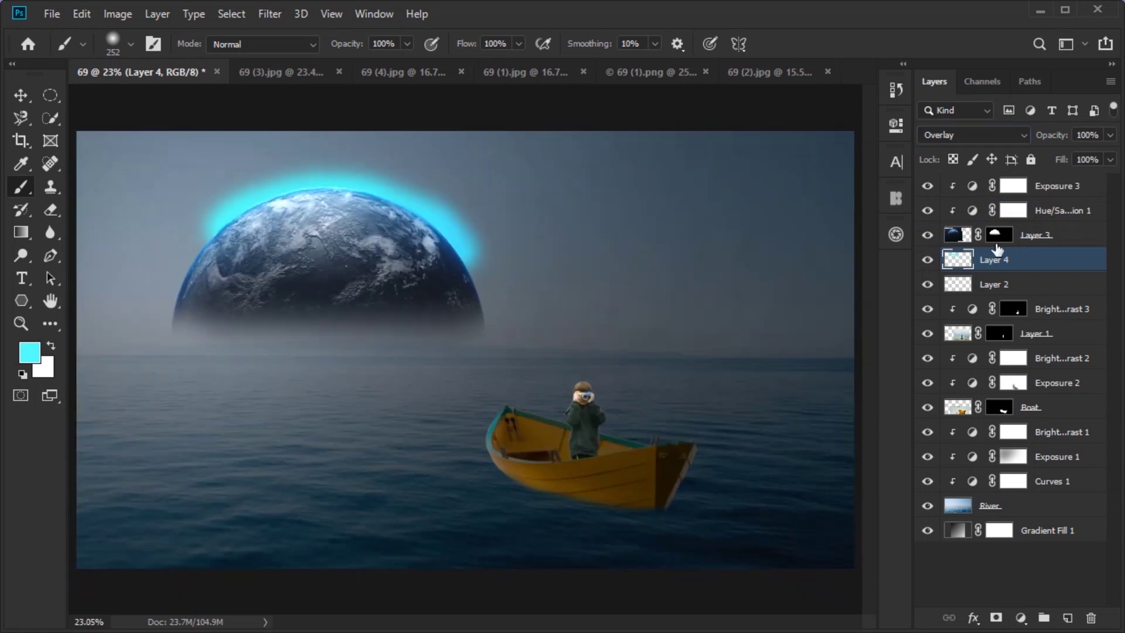
double_click(938, 263)
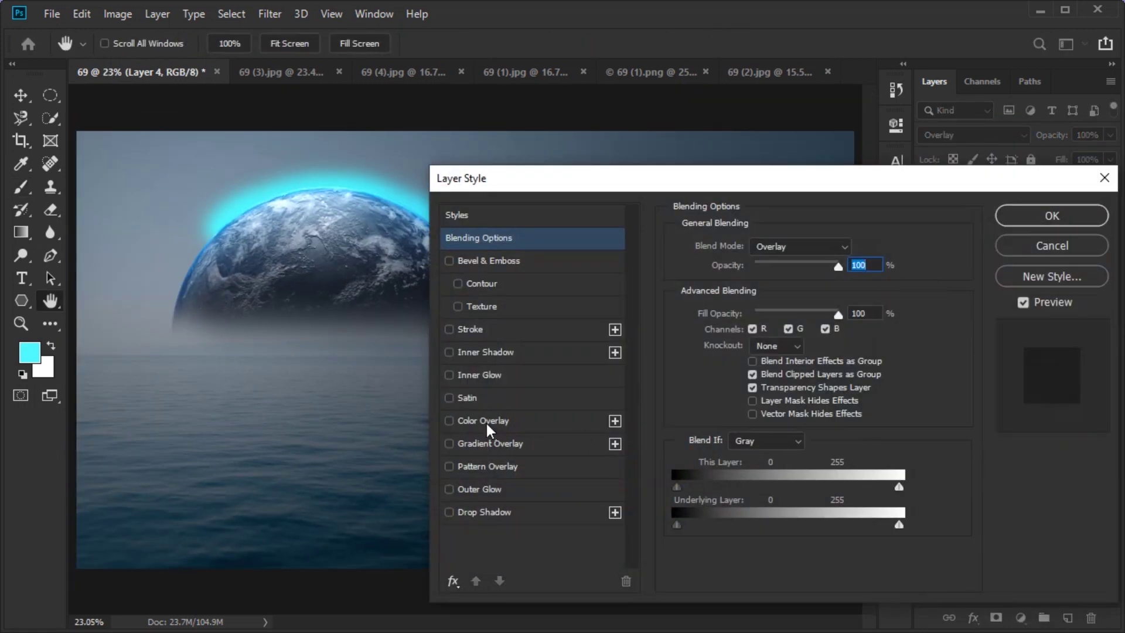
click(486, 426)
click(853, 243)
click(279, 191)
click(315, 273)
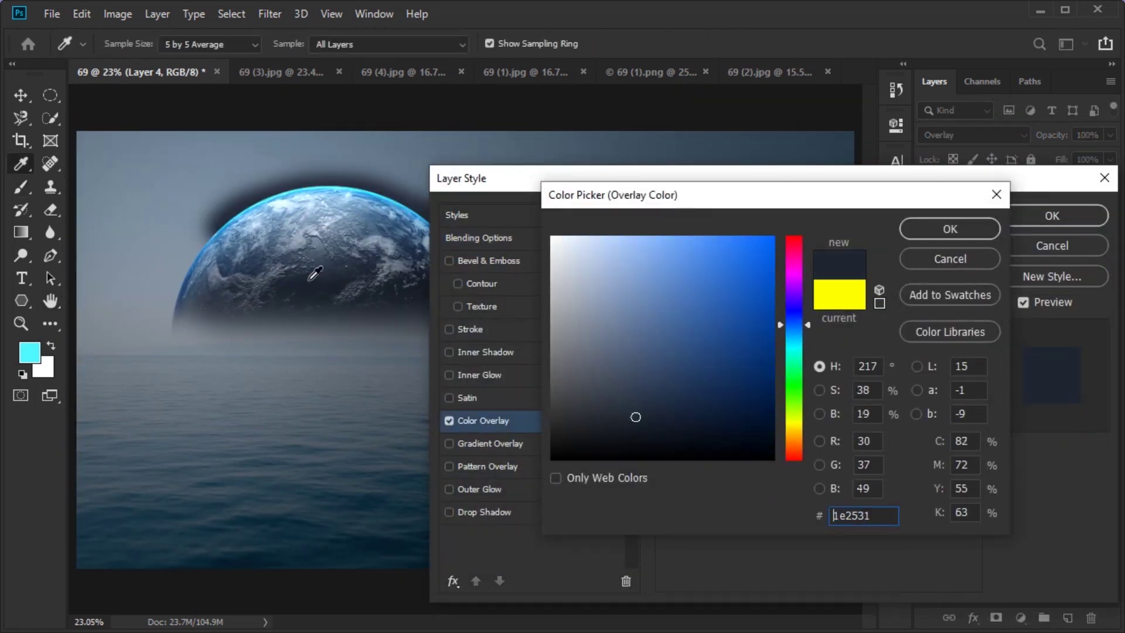
click(305, 193)
click(950, 228)
click(1014, 215)
Stretch the glow layer wider and lower with Free Transform
key(ctrl+t)
drag(180, 233, 161, 233)
drag(179, 295, 178, 302)
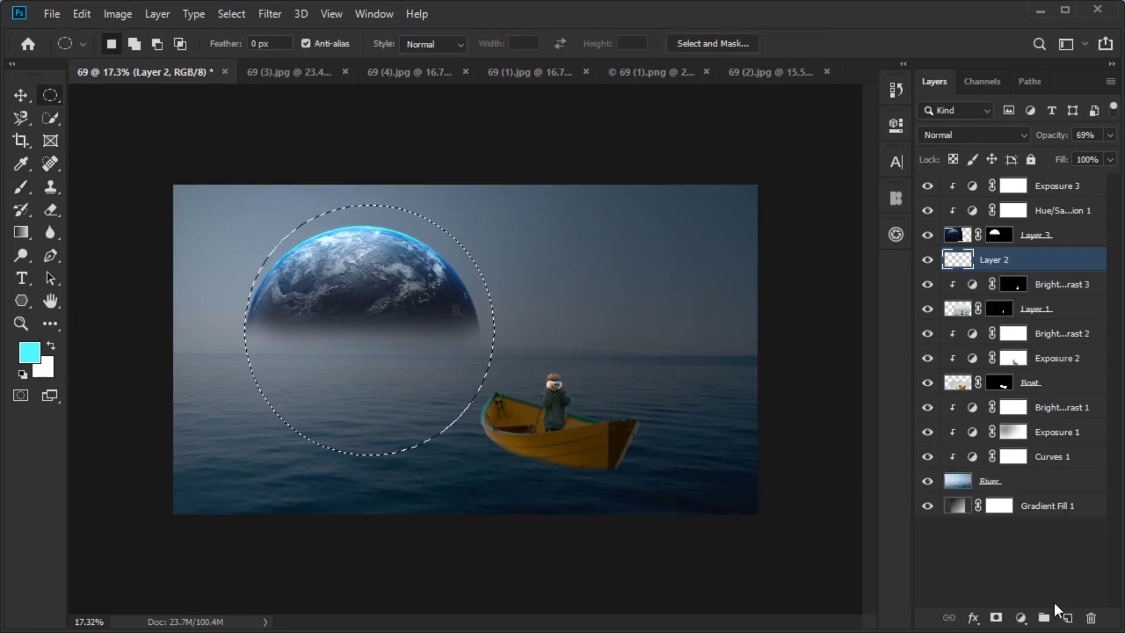
On a new layer, stroke the circular selection with a 50 px dark blue ring
click(1068, 617)
right_click(376, 283)
click(413, 507)
click(498, 182)
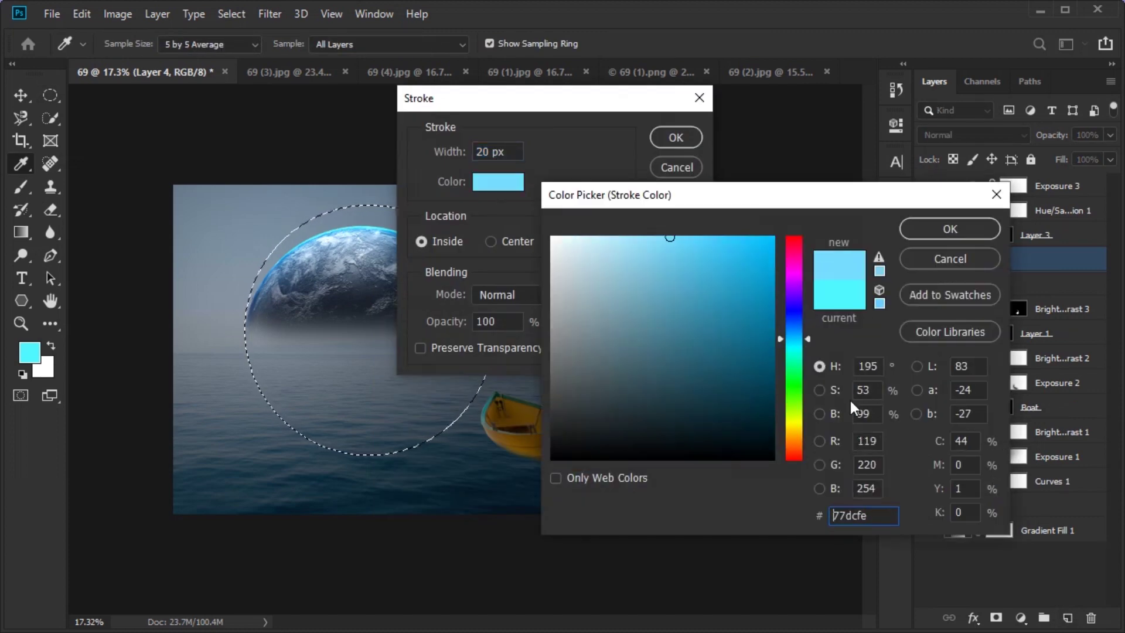
click(819, 413)
click(793, 293)
click(950, 228)
text(50)
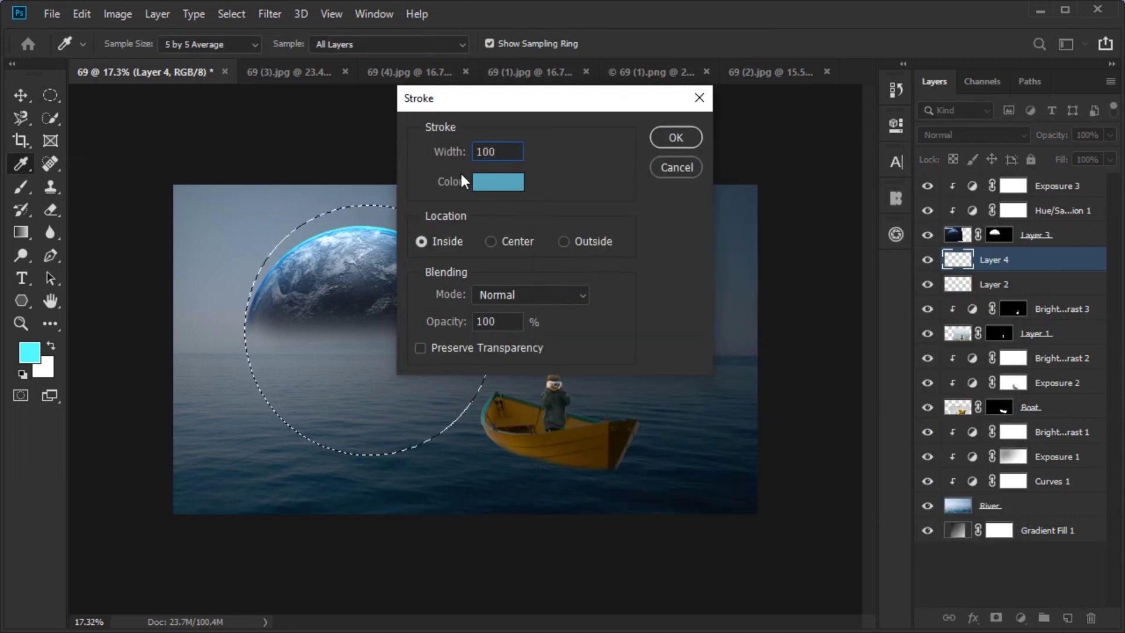
click(676, 137)
Apply Gaussian Blur to the blue ring and slightly resize it
click(270, 14)
click(516, 252)
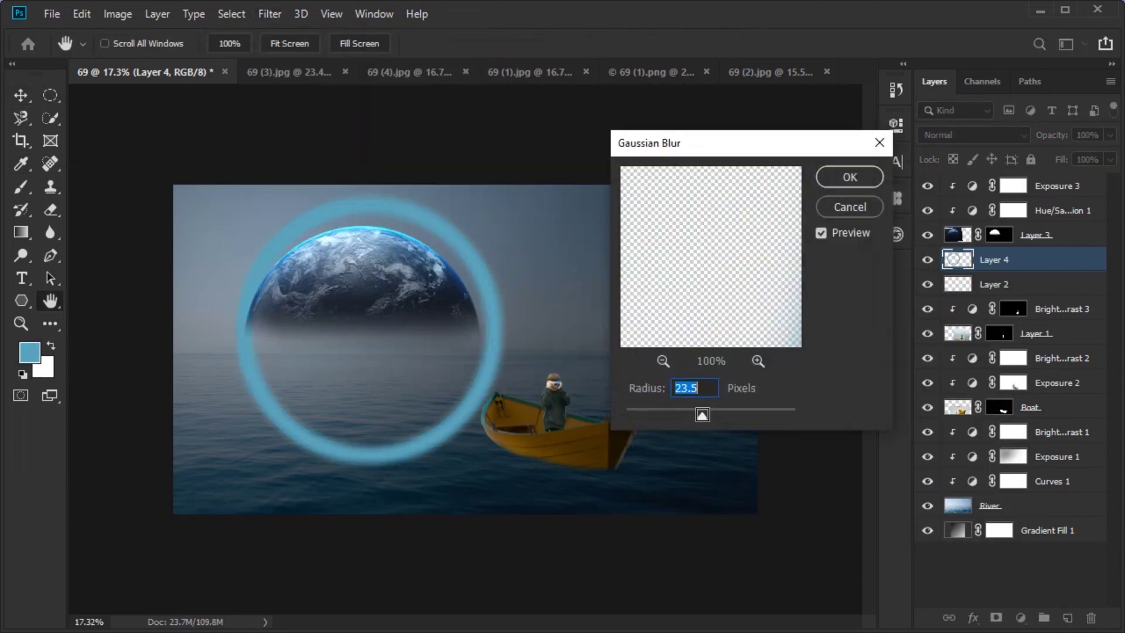
key(Return)
key(ctrl+t)
scroll(435, 363, up, 3)
key(Return)
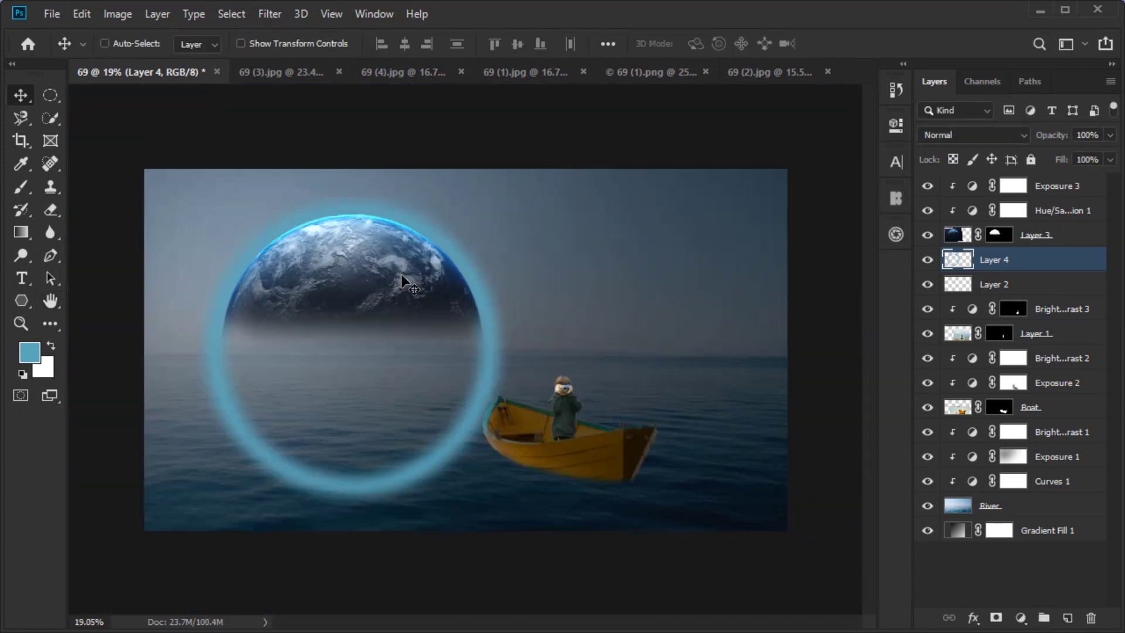
Deselect, add a layer mask and paint out the ring's lower half in black
key(ctrl+d)
key(b)
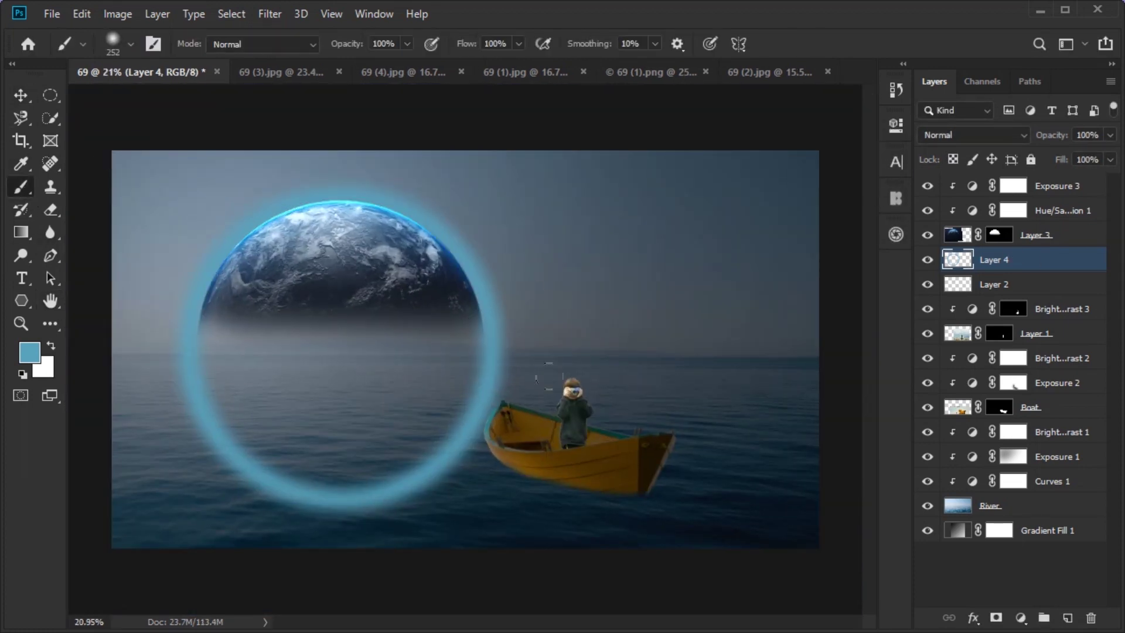
click(997, 618)
key(d)
mouse_move(486, 375)
mouse_down()
mouse_move(352, 486)
mouse_move(197, 319)
mouse_up()
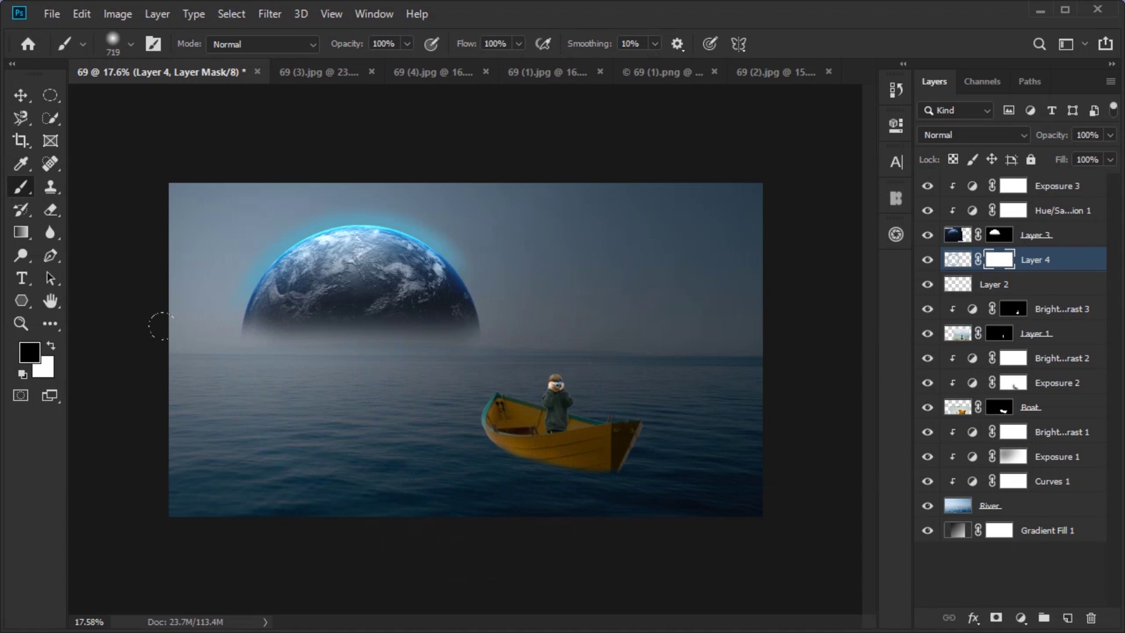
Undo the last mask stroke and keep the ring layer on Normal blending
key(ctrl+z)
click(972, 134)
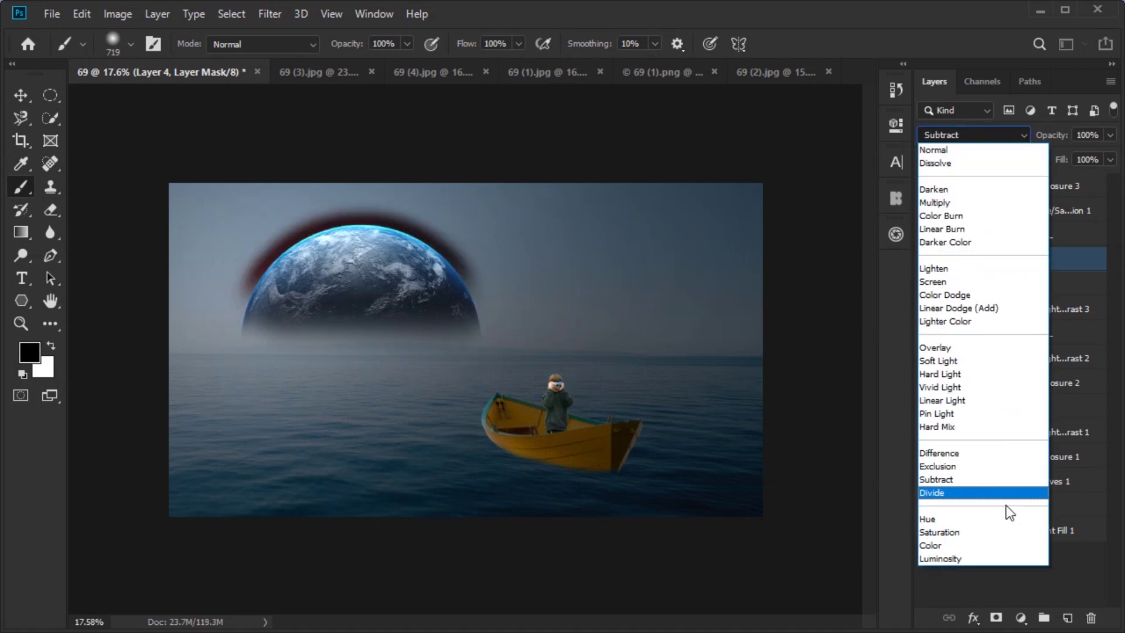
click(972, 138)
click(957, 259)
key(h)
double_click(1078, 259)
Clip a brighter Brightness/Contrast and a Blue-channel Curves adjustment to the ring layer
click(1002, 244)
click(1020, 618)
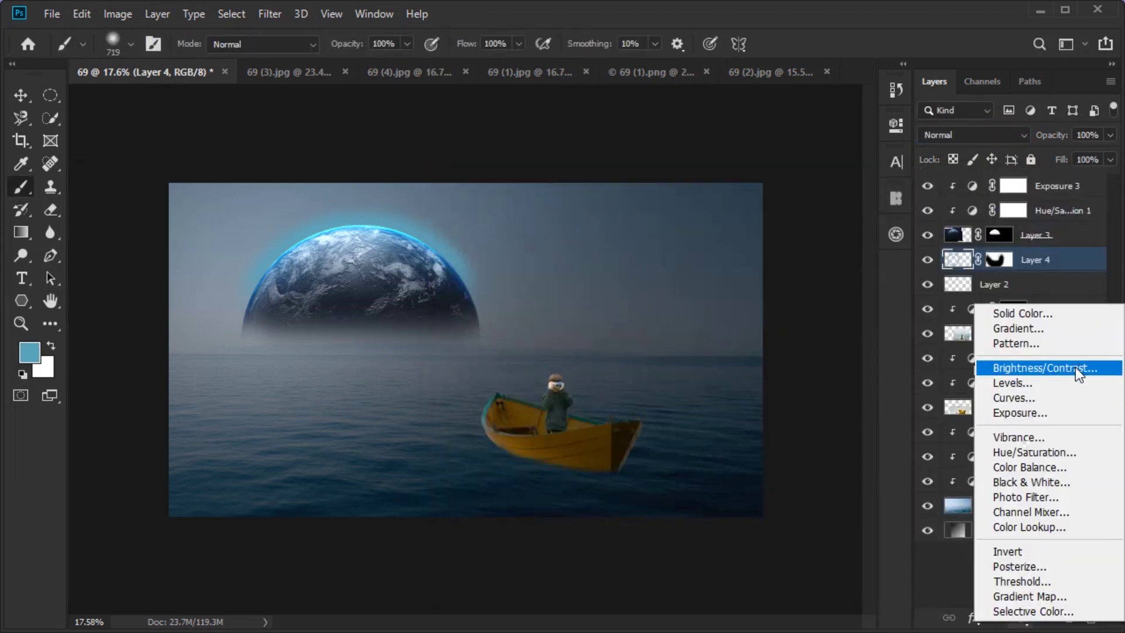
click(1075, 366)
drag(745, 224, 791, 224)
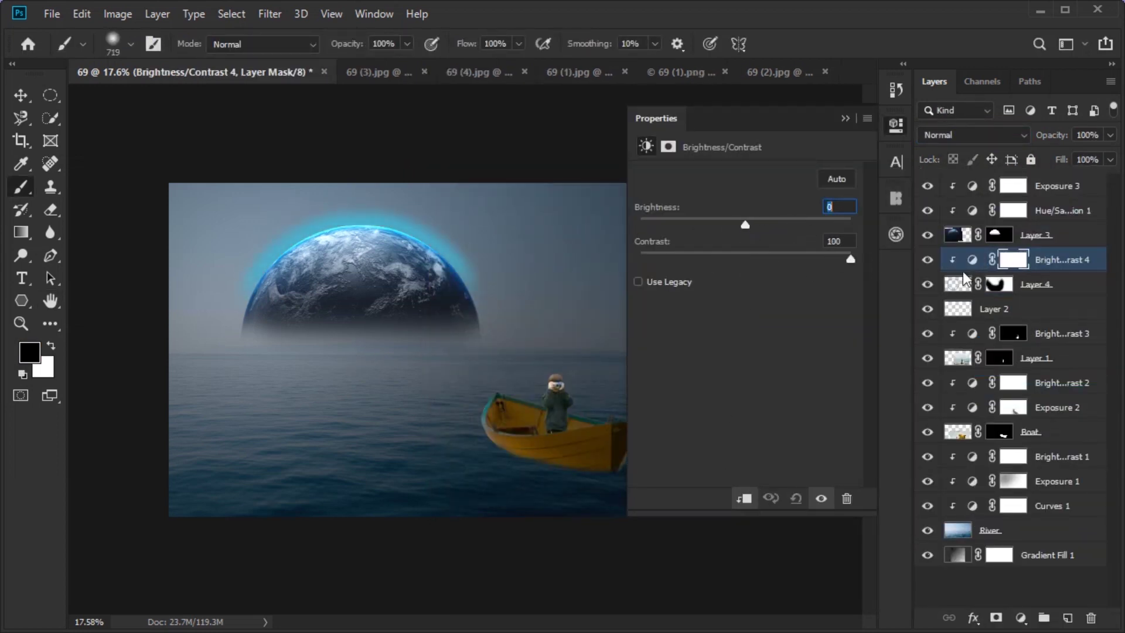
click(895, 125)
click(716, 102)
key(alt+5)
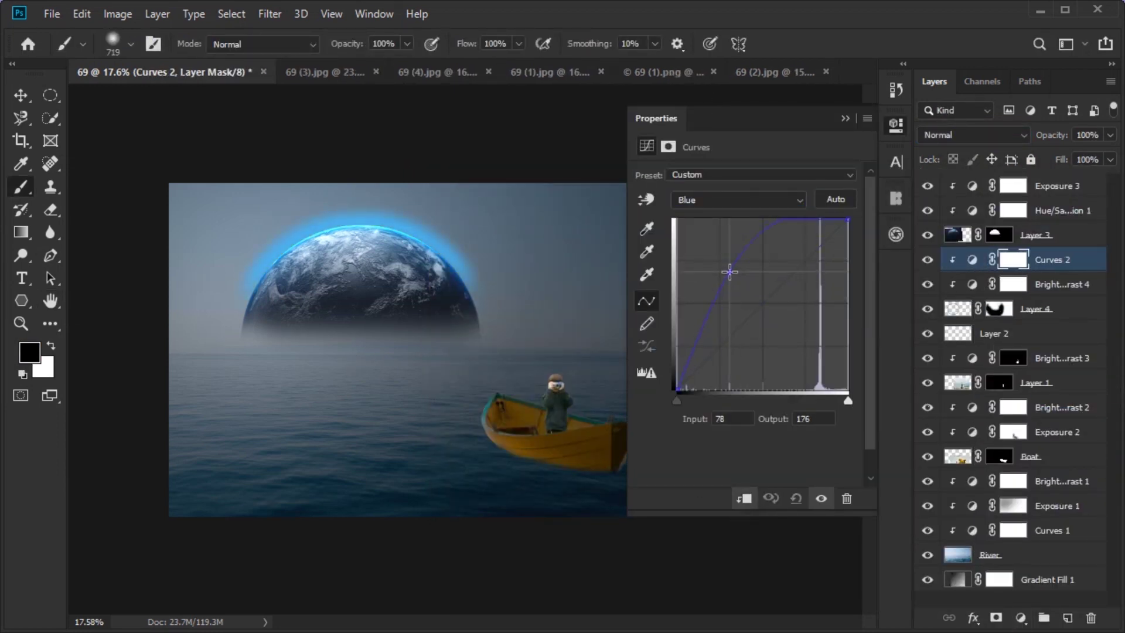
click(896, 125)
Mask away the ring's lower-left glow with a smaller brush and lower its opacity to 47%
scroll(410, 352, up, 2)
click(999, 308)
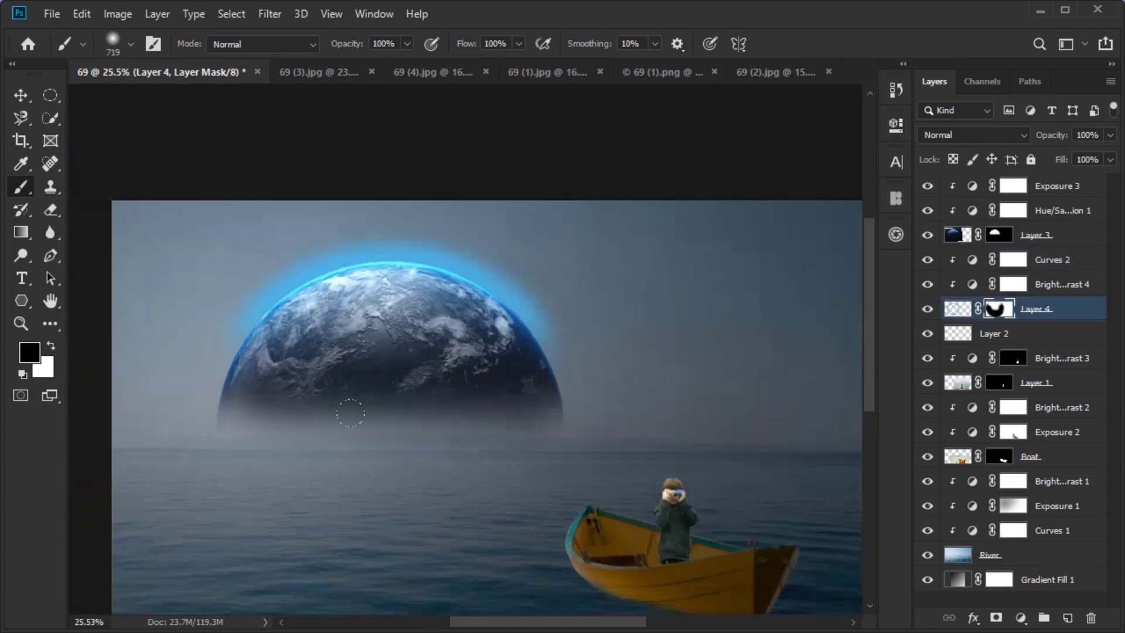
scroll(351, 414, up, 1)
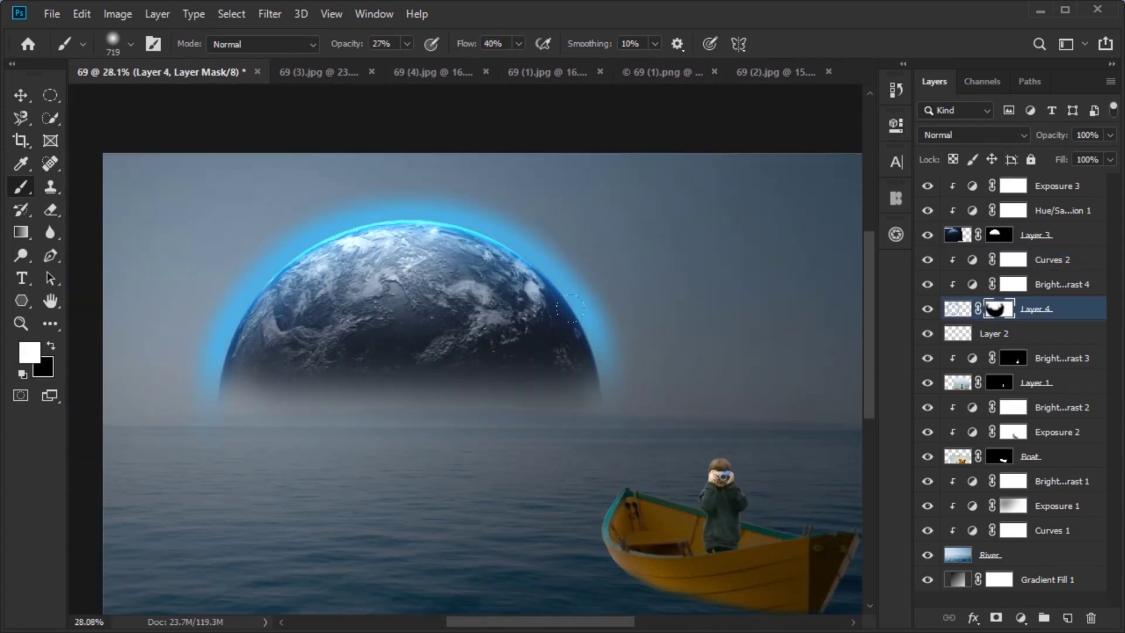
drag(239, 402, 281, 402)
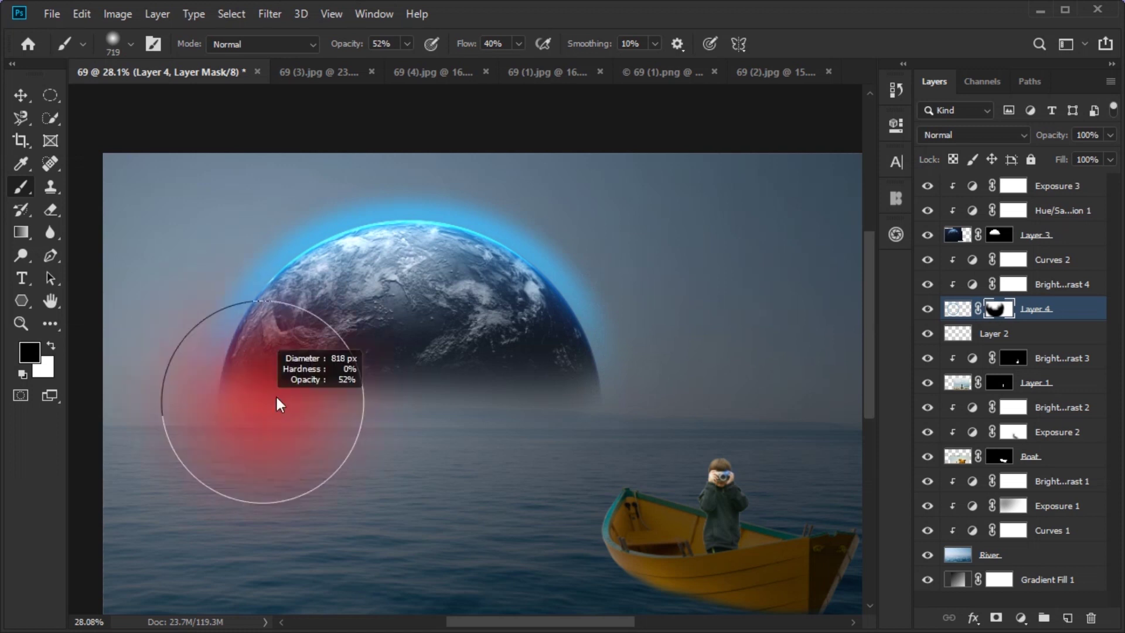
click(223, 375)
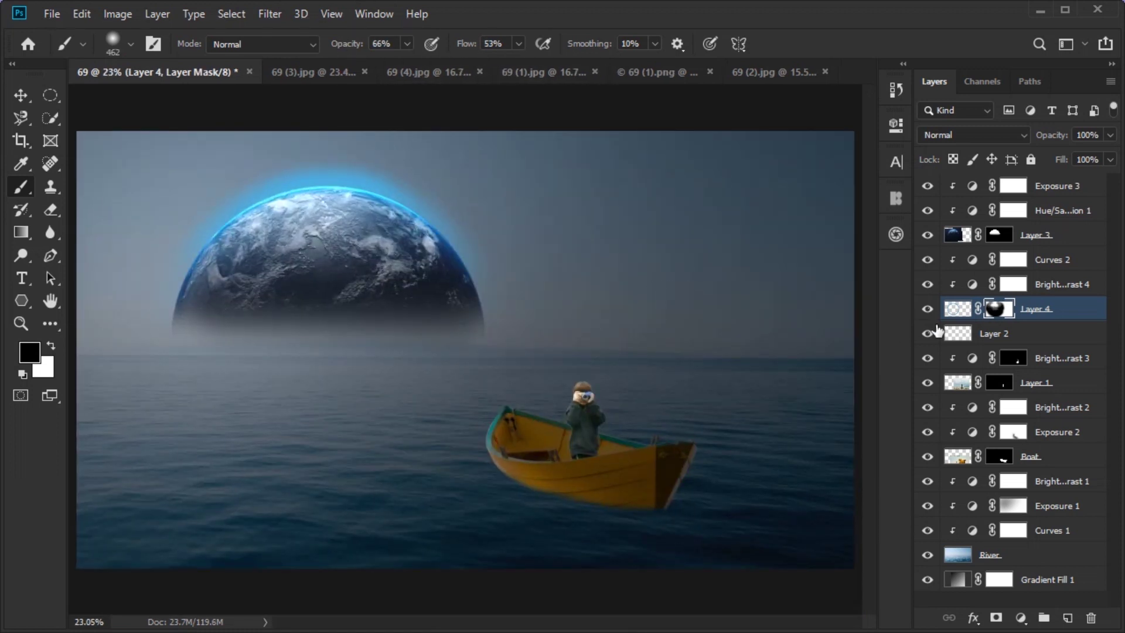
drag(1054, 136, 1050, 139)
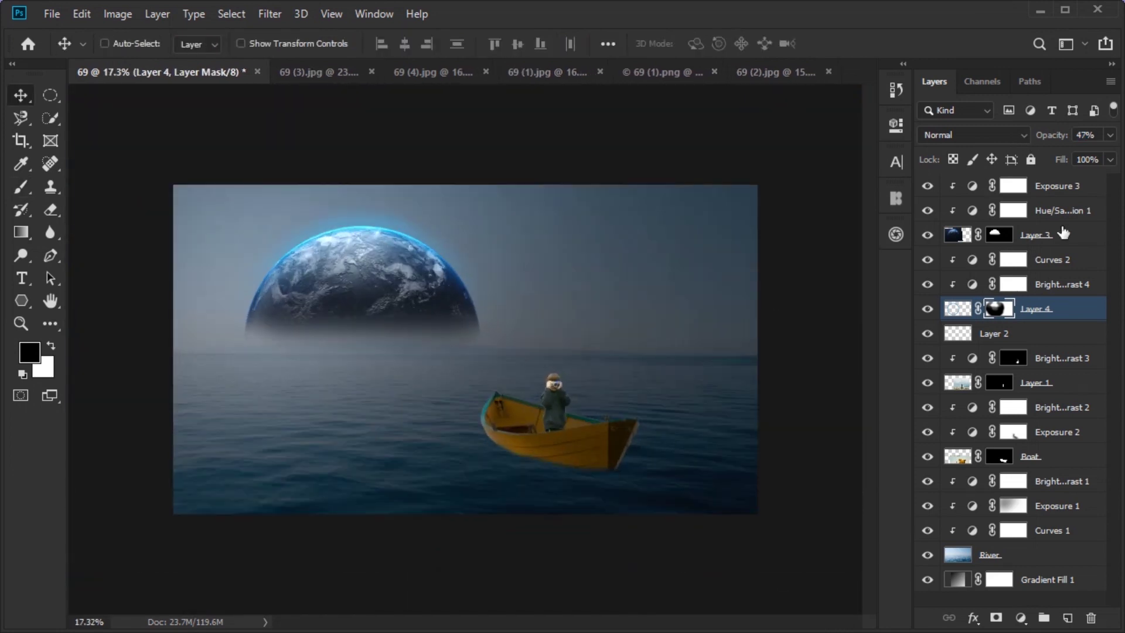
click(1035, 235)
click(973, 135)
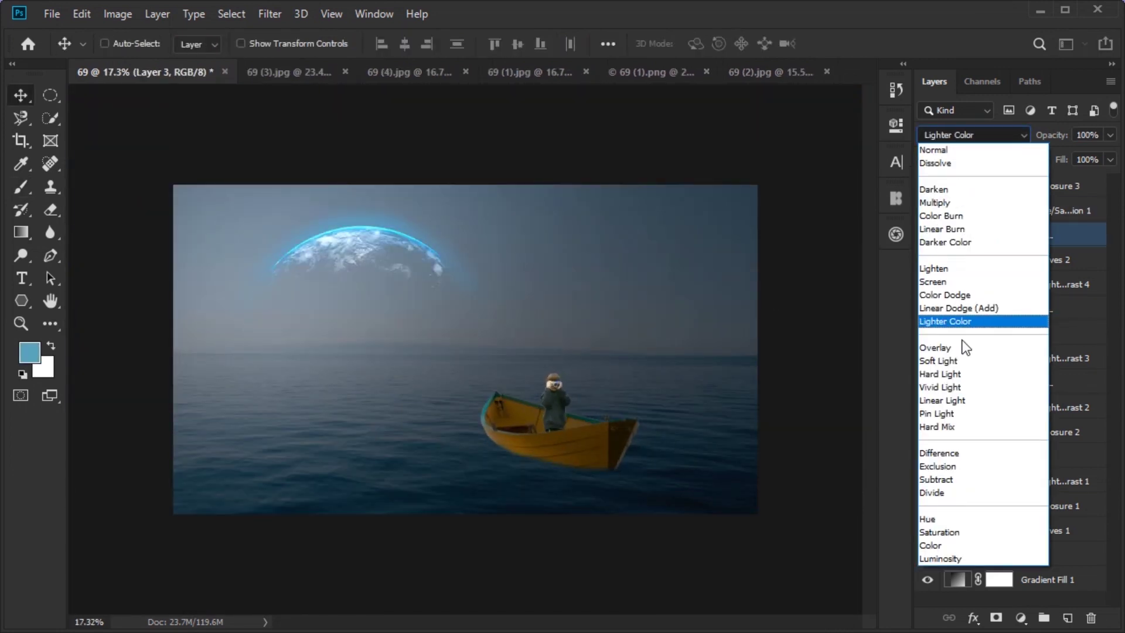
Set the Earth layer (Layer 3) to Soft Light and duplicate it
click(965, 350)
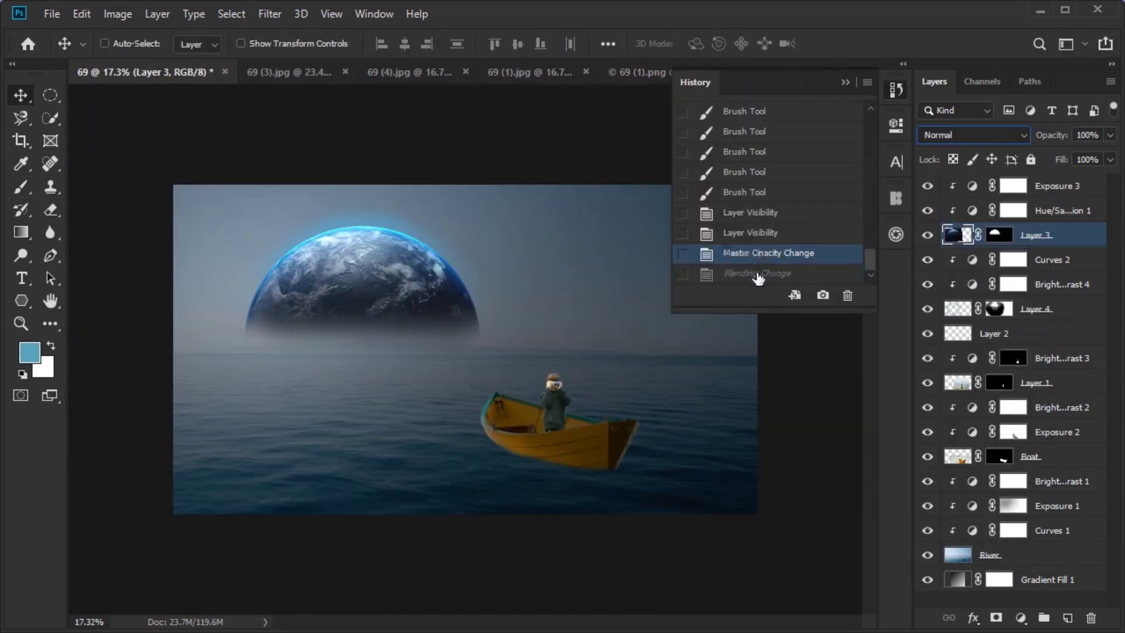
click(950, 132)
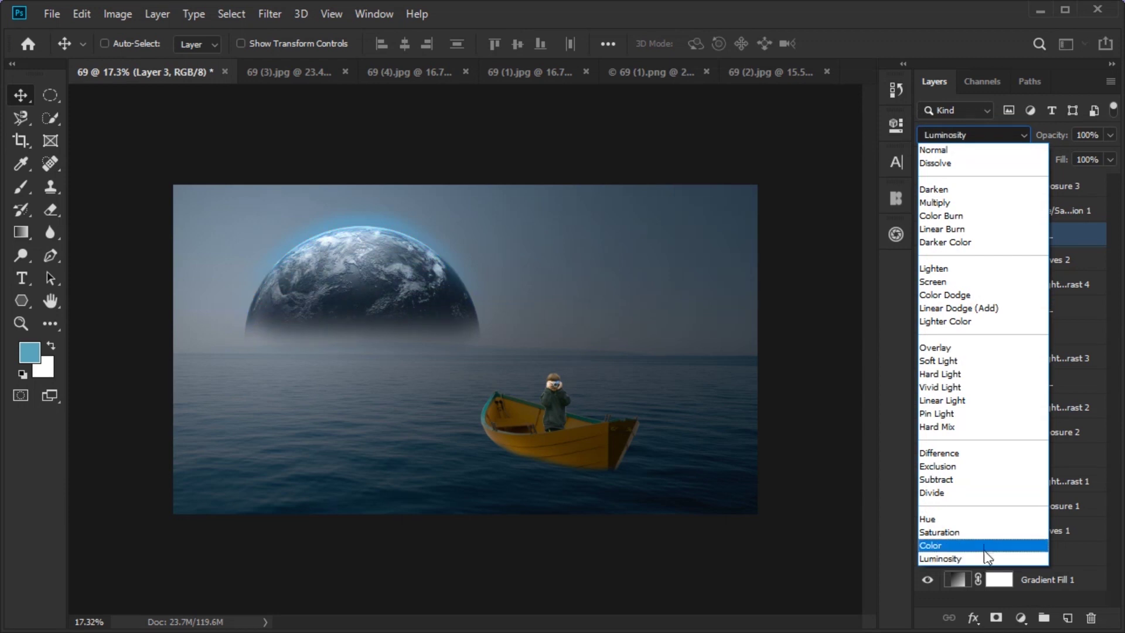
click(949, 361)
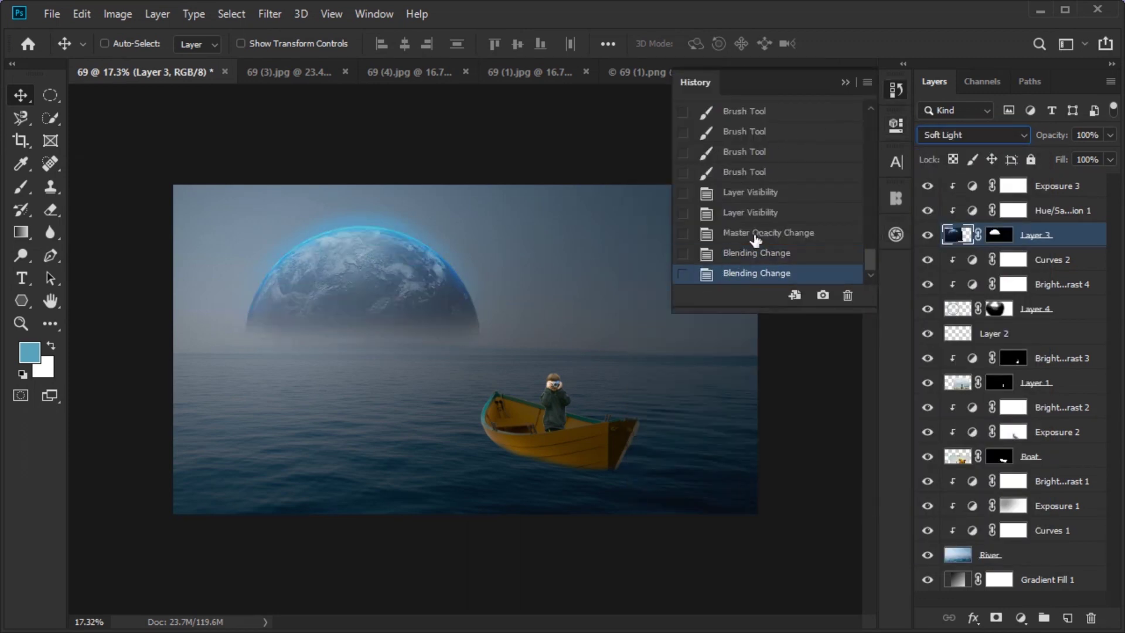
click(1004, 238)
key(ctrl+j)
Set the original Layer 3 to Color Dodge at 25% opacity
click(1043, 260)
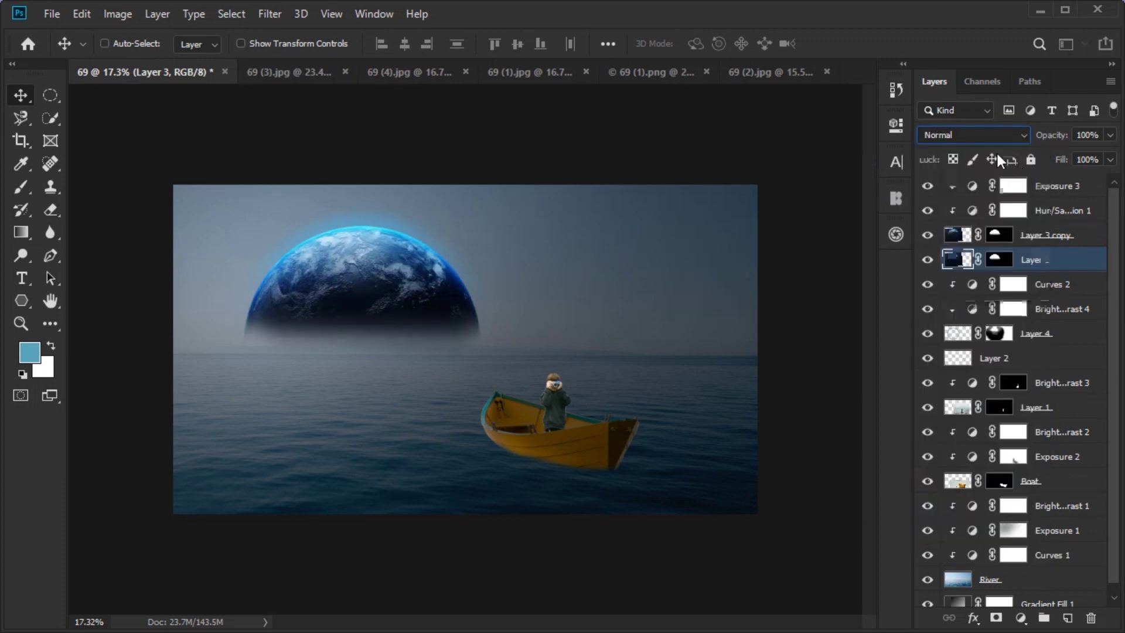
click(996, 135)
click(951, 348)
click(967, 135)
click(944, 294)
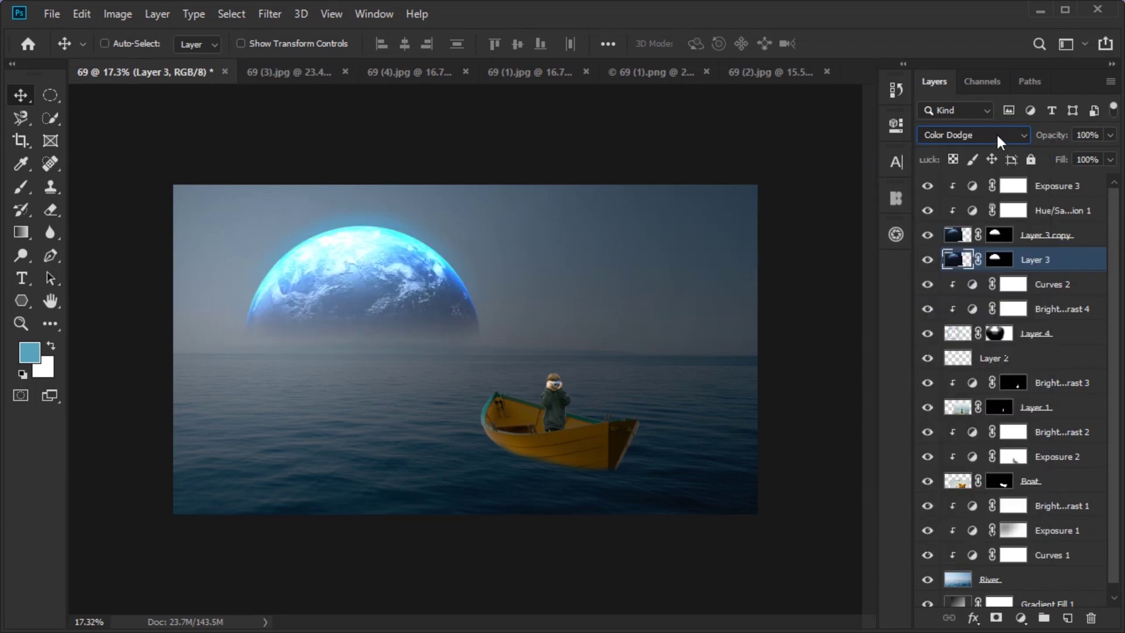
mouse_move(1052, 135)
mouse_down()
mouse_move(977, 151)
mouse_move(991, 158)
mouse_up()
text(25)
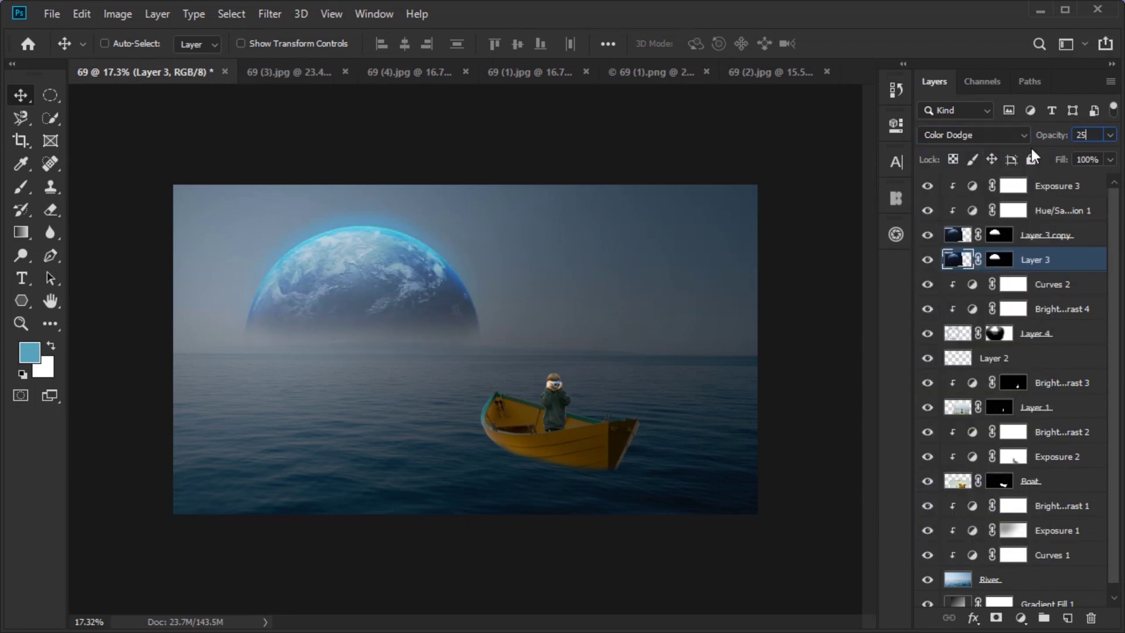
key(Return)
scroll(517, 390, up, 1)
Create an empty Layer 5 below Boat and get a black brush ready
click(1029, 470)
scroll(406, 427, up, 2)
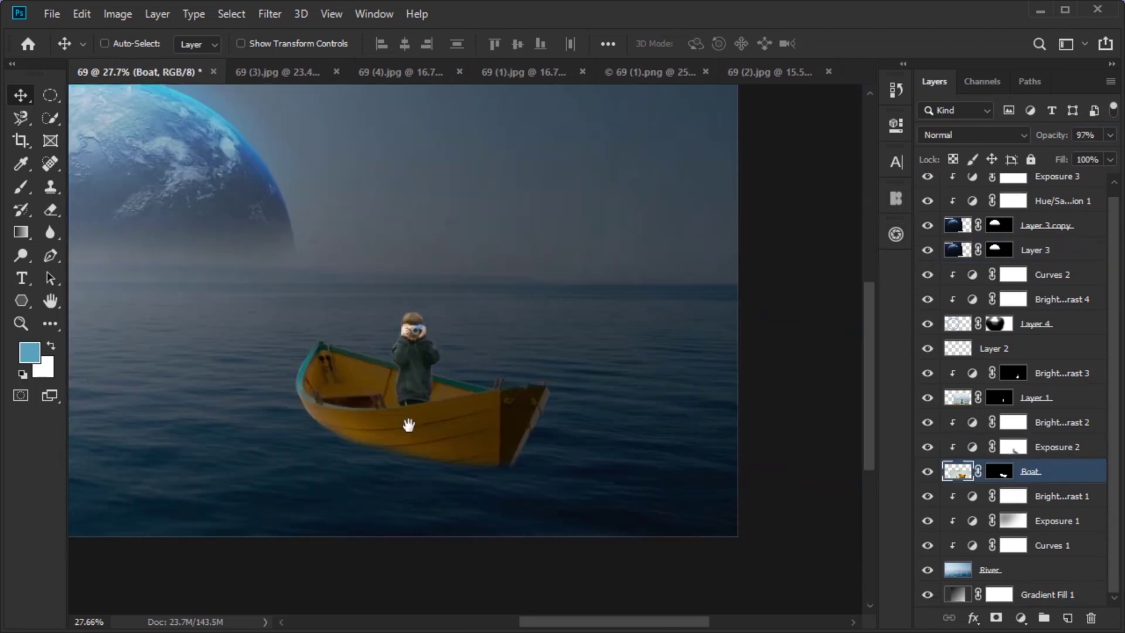
key(ctrl+shift+alt+n)
right_click(51, 300)
click(125, 296)
scroll(212, 310, up, 3)
scroll(212, 311, up, 2)
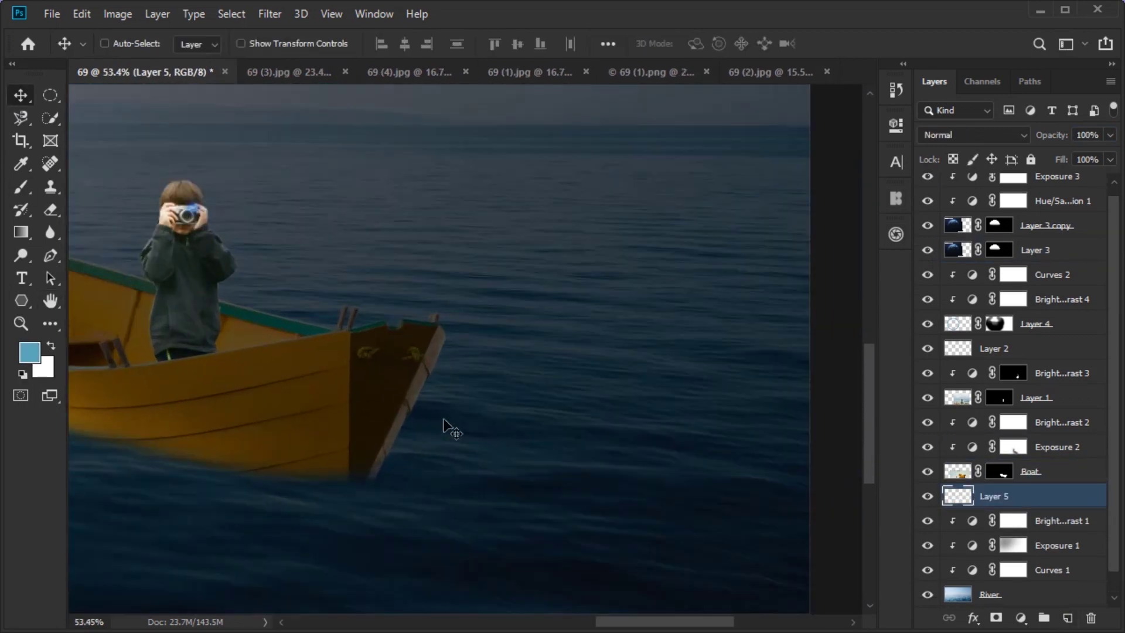
key(b)
key(alt+d)
key(Escape)
scroll(416, 432, down, 3)
scroll(416, 432, up, 2)
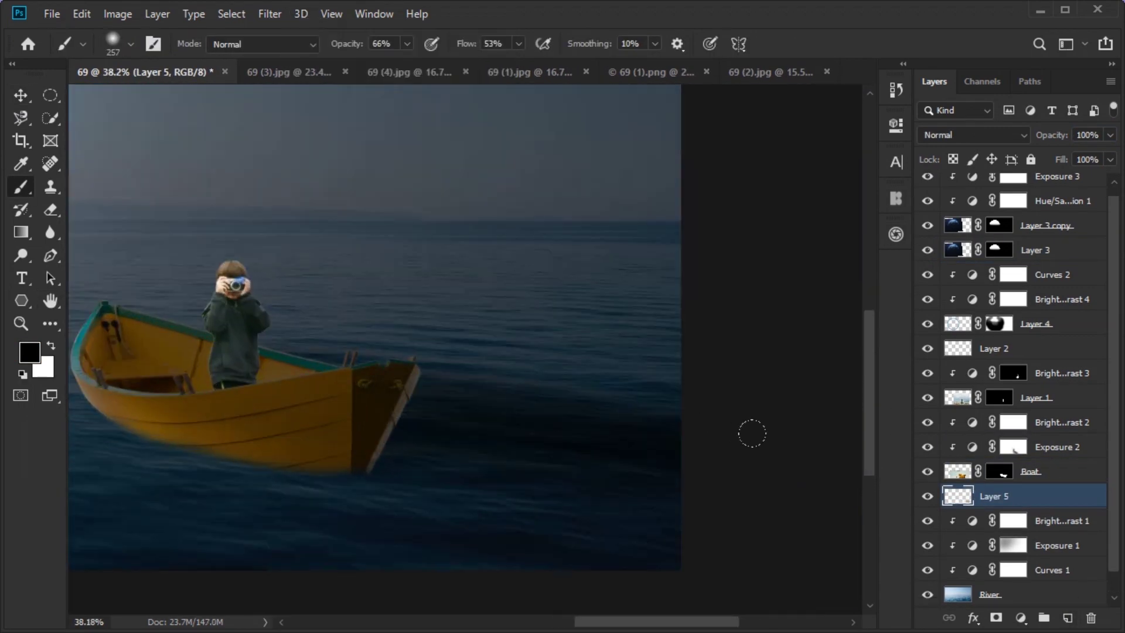
Paint a dark shadow beside the boat with a larger brush at 55% layer opacity
mouse_move(348, 426)
mouse_down()
mouse_move(674, 421)
mouse_move(364, 384)
mouse_move(585, 405)
mouse_up()
scroll(364, 384, down, 2)
key(ctrl+z)
key(])
scroll(710, 442, down, 2)
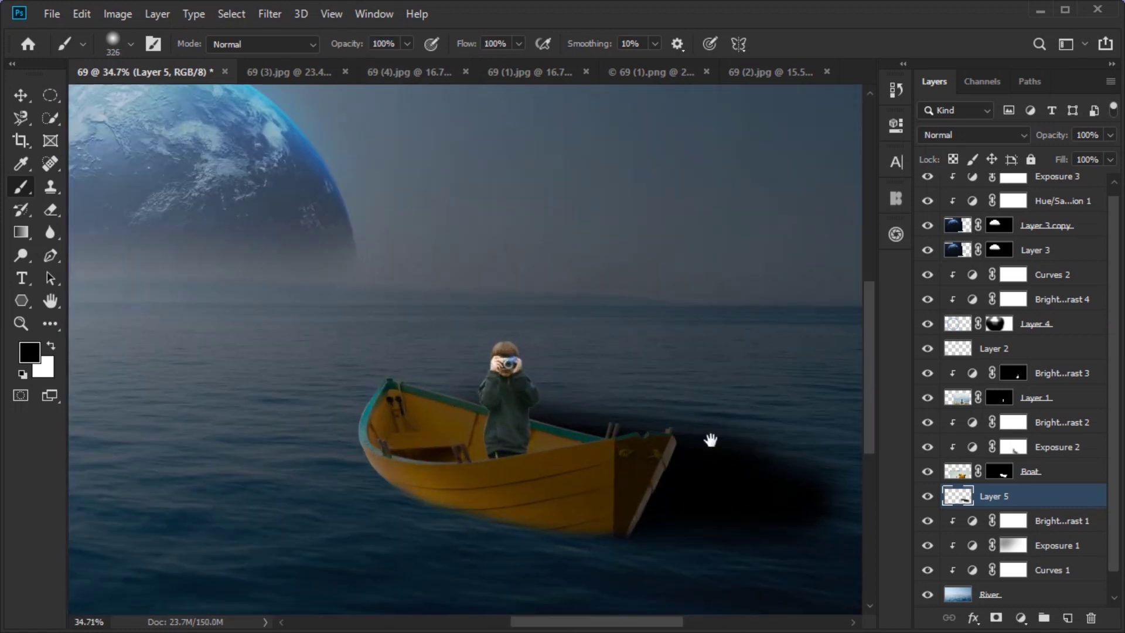
drag(1046, 134, 1024, 138)
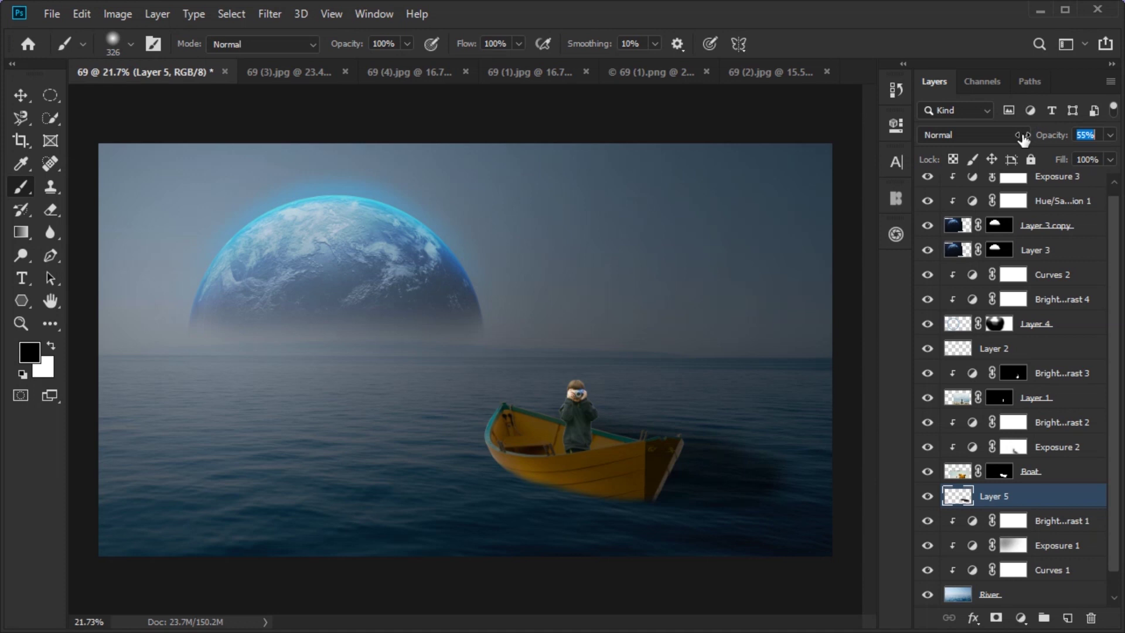
Gaussian Blur the shadow, then mask away part of it right of the boat
click(269, 14)
click(311, 34)
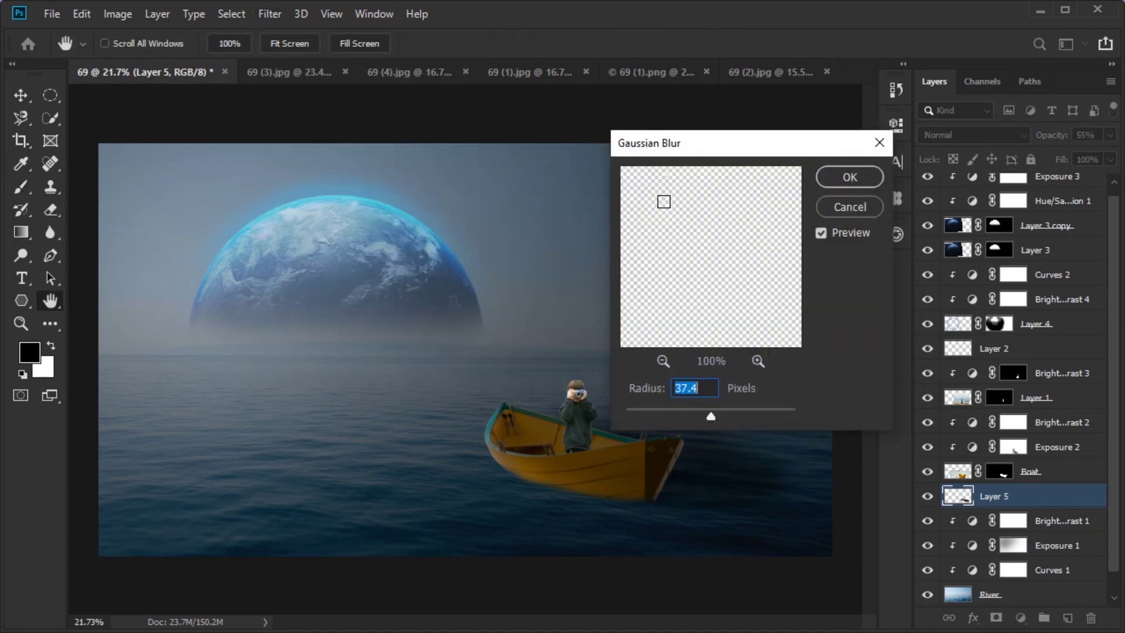
key(Return)
click(996, 617)
drag(592, 424, 639, 427)
scroll(628, 327, down, 2)
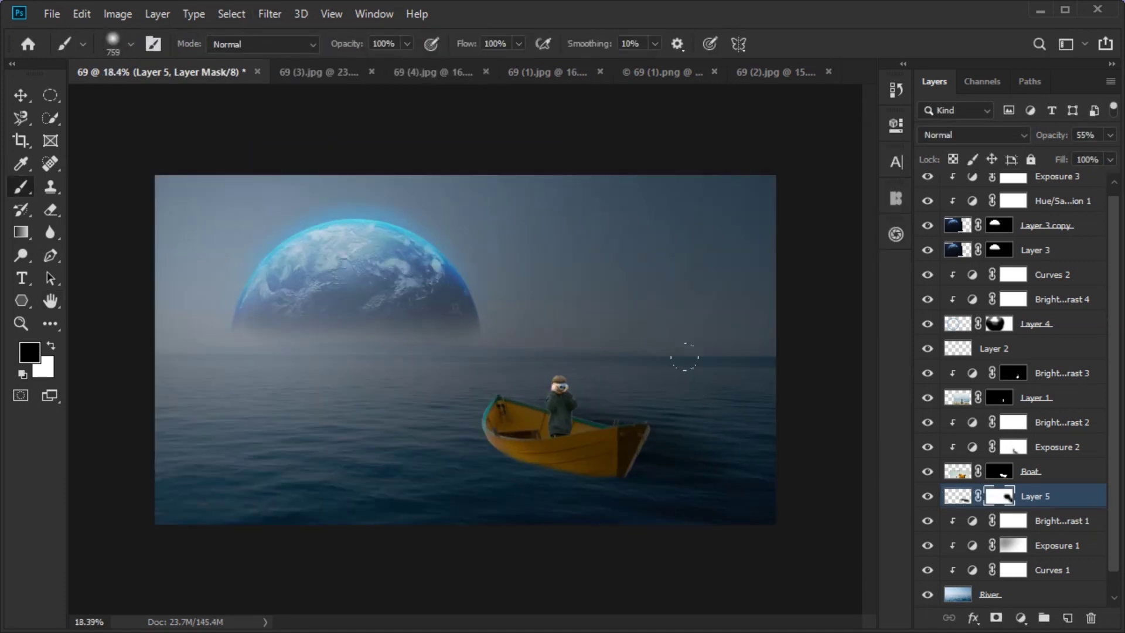
Duplicate the Boat layer as Boat copy
click(20, 95)
key(b)
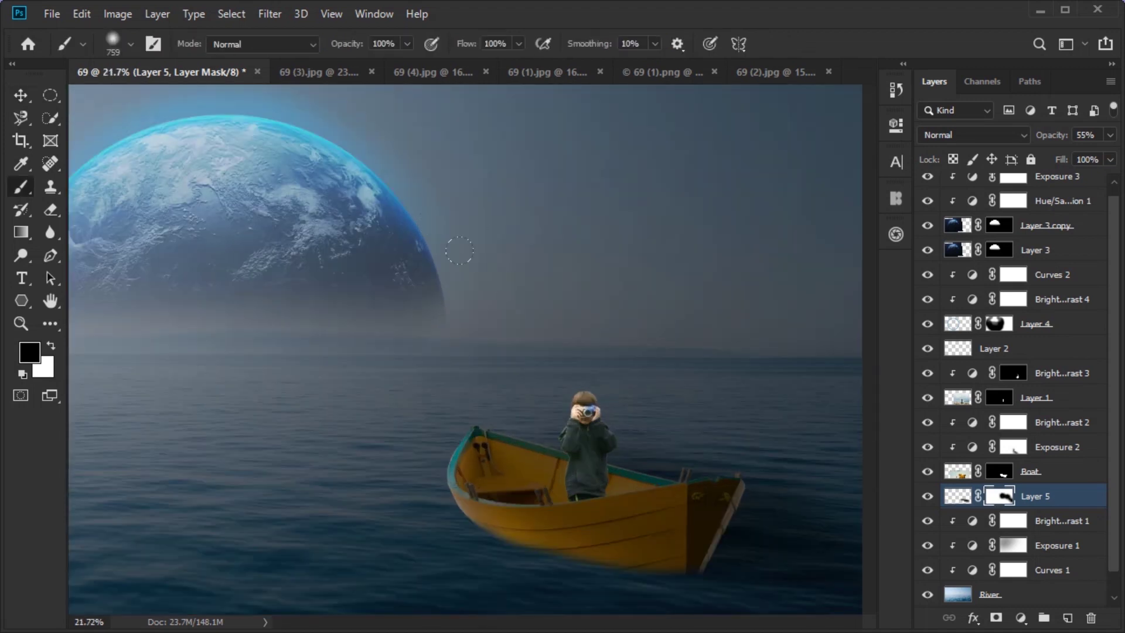
key(v)
click(1049, 472)
key(ctrl+j)
Flip the original Boat layer vertically and skew it into a slanted reflection
scroll(803, 515, down, 3)
key(ctrl+t)
right_click(478, 373)
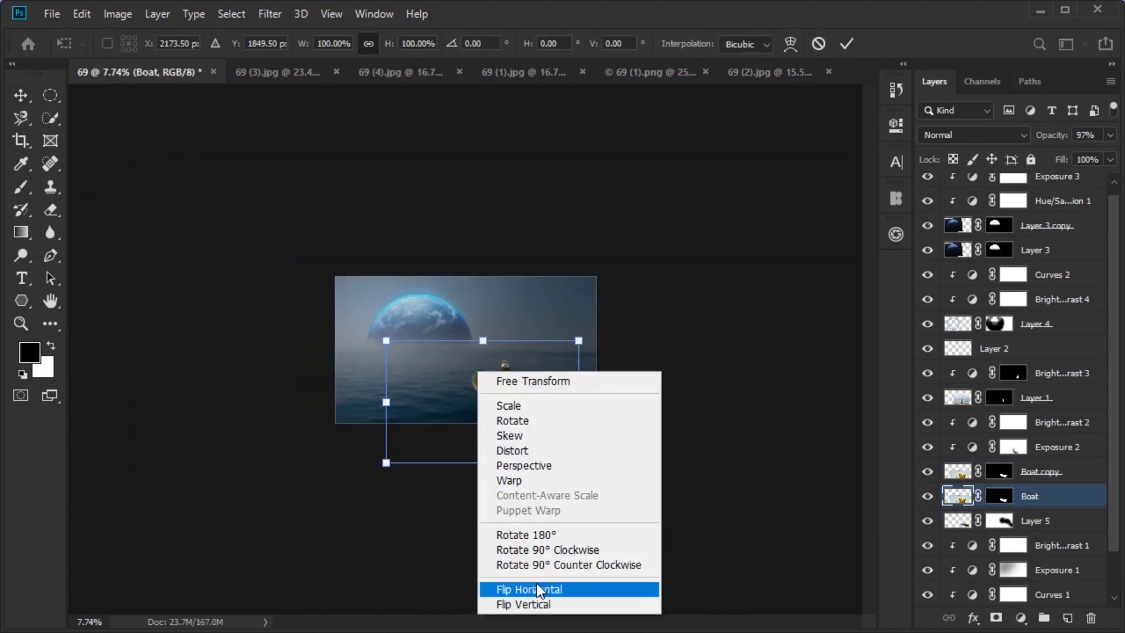
click(523, 604)
scroll(354, 433, up, 3)
drag(314, 450, 311, 389)
drag(683, 449, 684, 472)
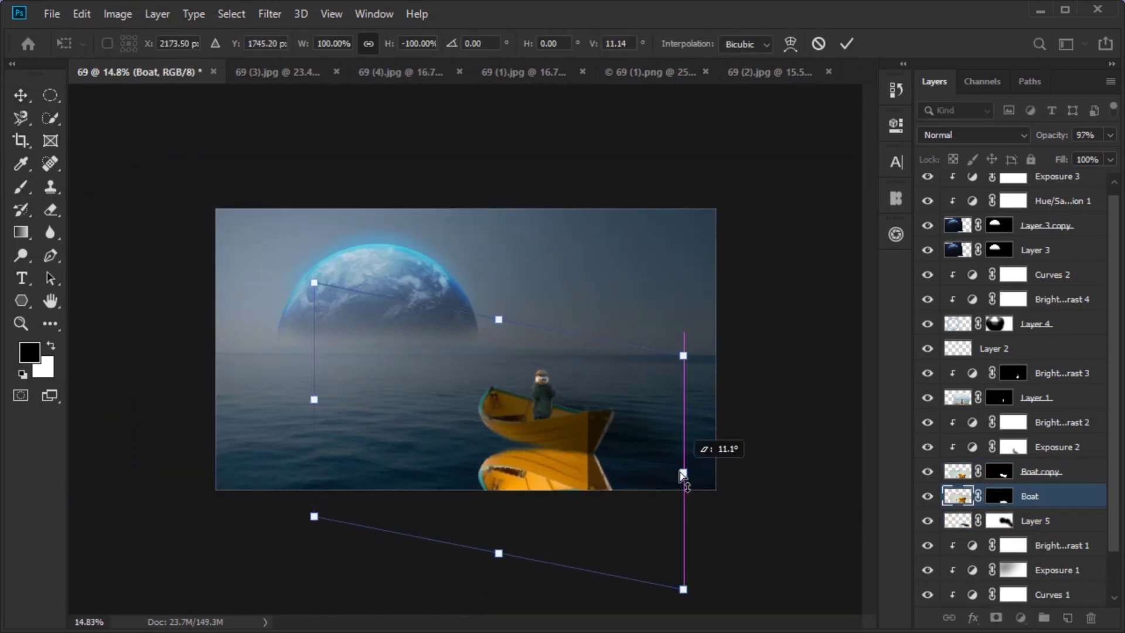
mouse_move(311, 397)
mouse_down()
mouse_move(311, 359)
mouse_move(292, 394)
mouse_up()
Fit the flipped reflection's corners under the boat and commit the transform
scroll(465, 345, up, 1)
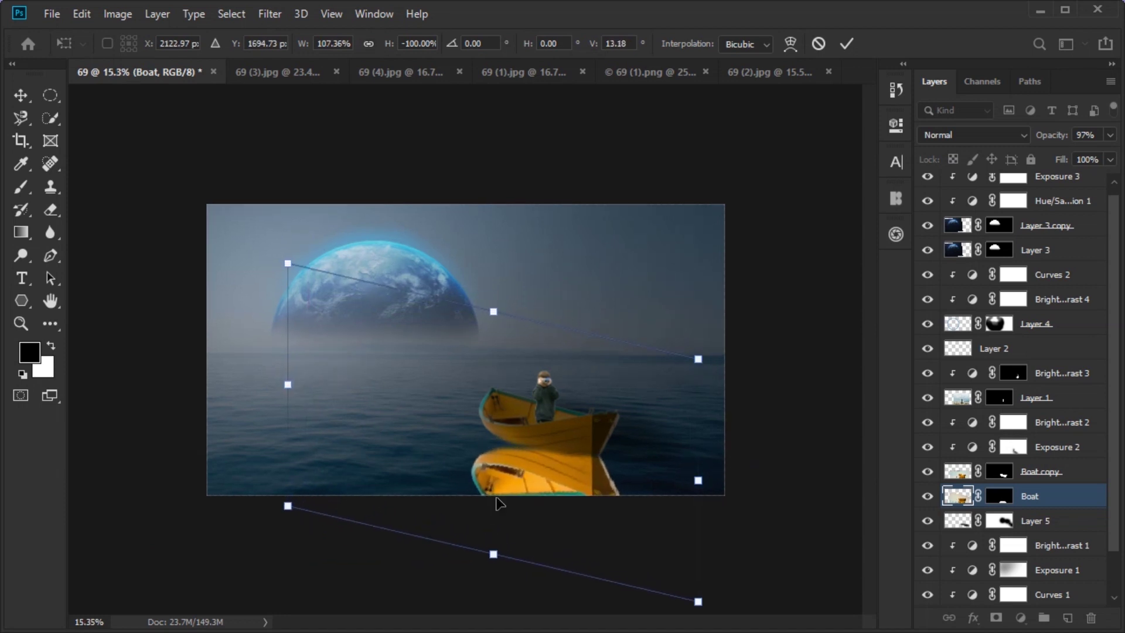
drag(289, 500, 317, 483)
drag(289, 258, 293, 275)
drag(702, 486, 710, 494)
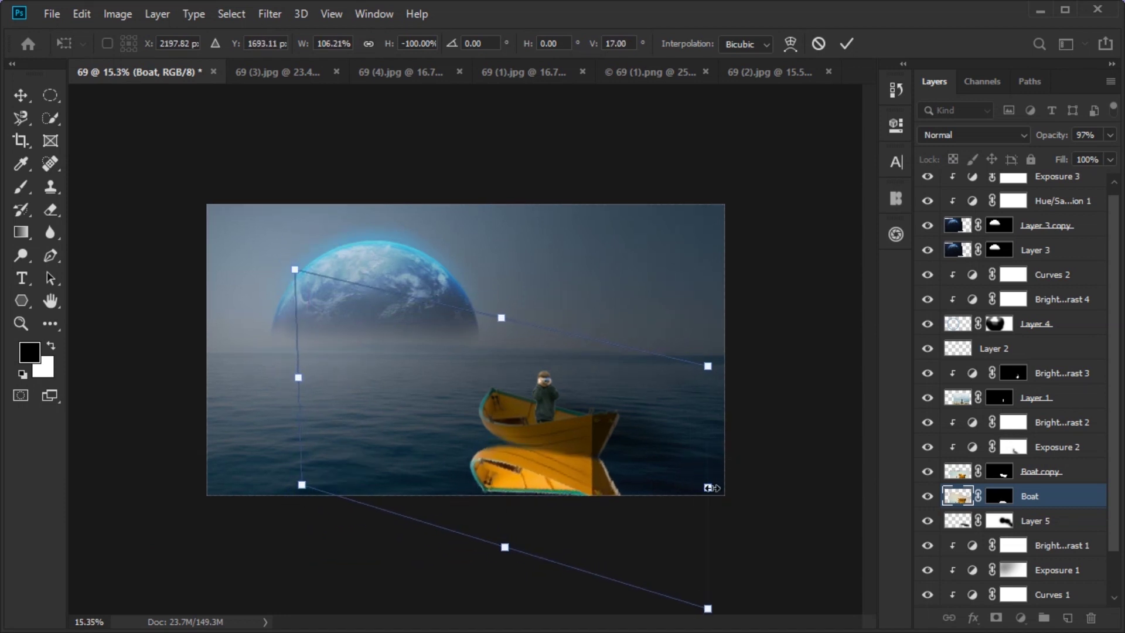
key(Return)
Set the reflection layer's opacity to 25%
scroll(698, 502, up, 2)
click(1061, 471)
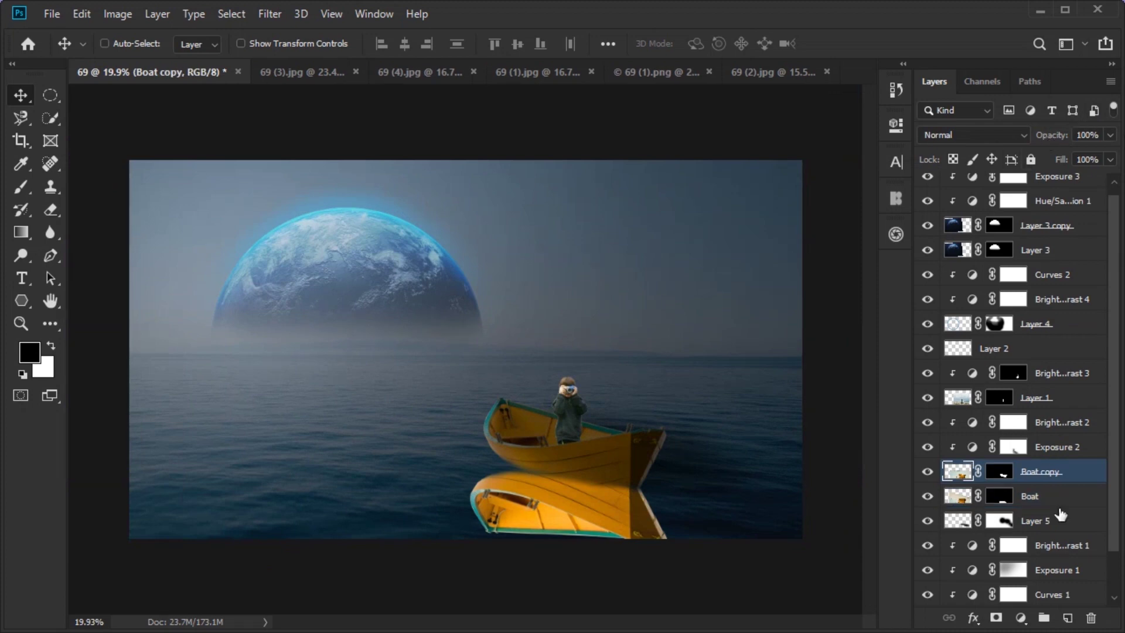
click(1060, 496)
key(2)
key(5)
Try Liquify and a smudge stroke on the reflection edge, discarding both
scroll(620, 402, up, 1)
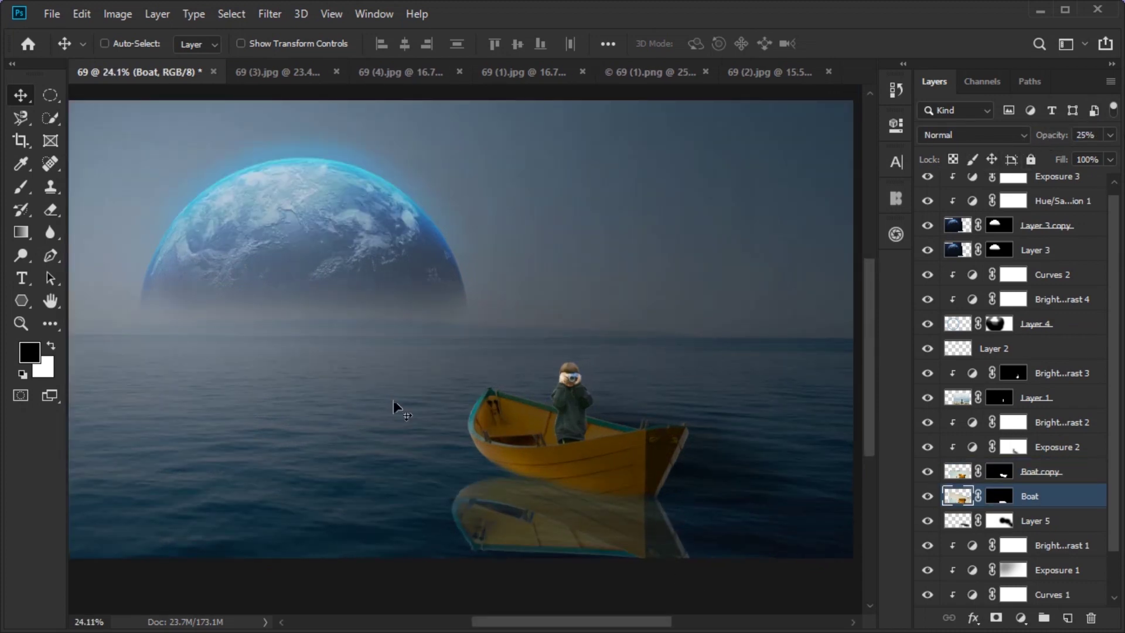
click(270, 14)
click(305, 152)
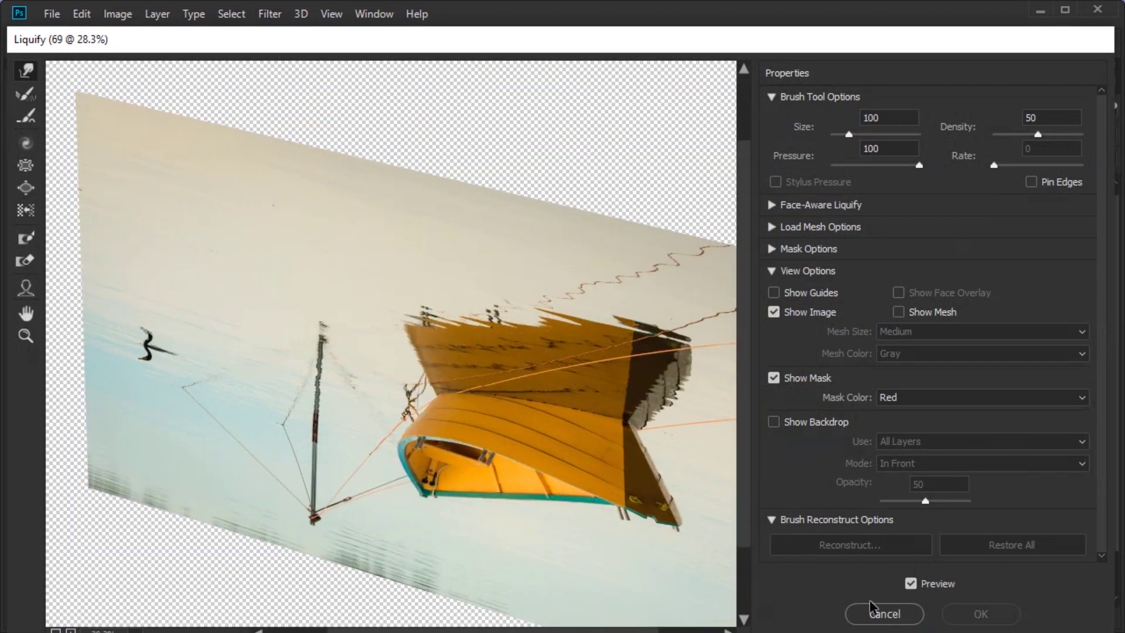
click(877, 613)
scroll(586, 410, up, 2)
click(50, 232)
scroll(389, 467, up, 3)
scroll(472, 405, up, 2)
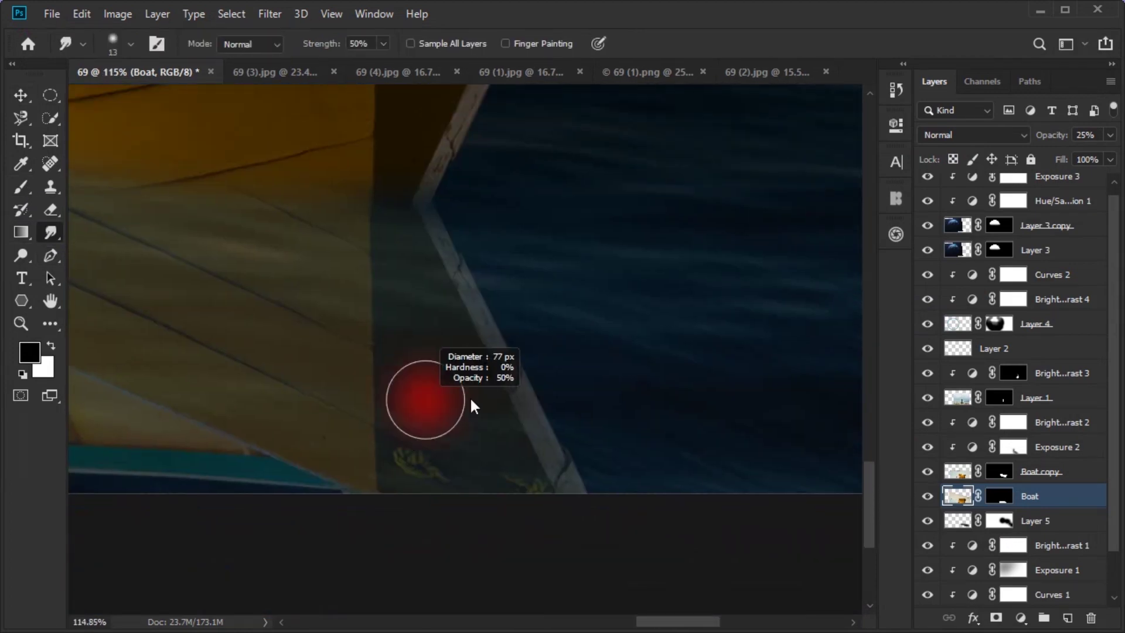
drag(493, 271, 307, 256)
key(ctrl+z)
scroll(565, 376, down, 1)
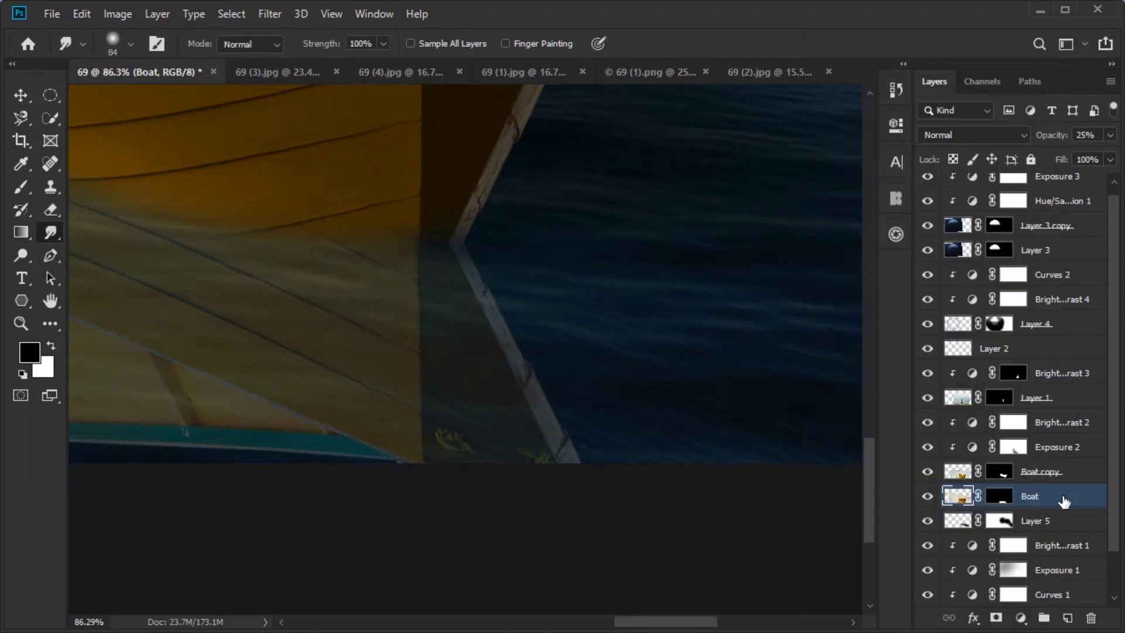
Convert the Boat layer to a Smart Object and skew the reflection's bottom edge
right_click(1064, 501)
click(867, 234)
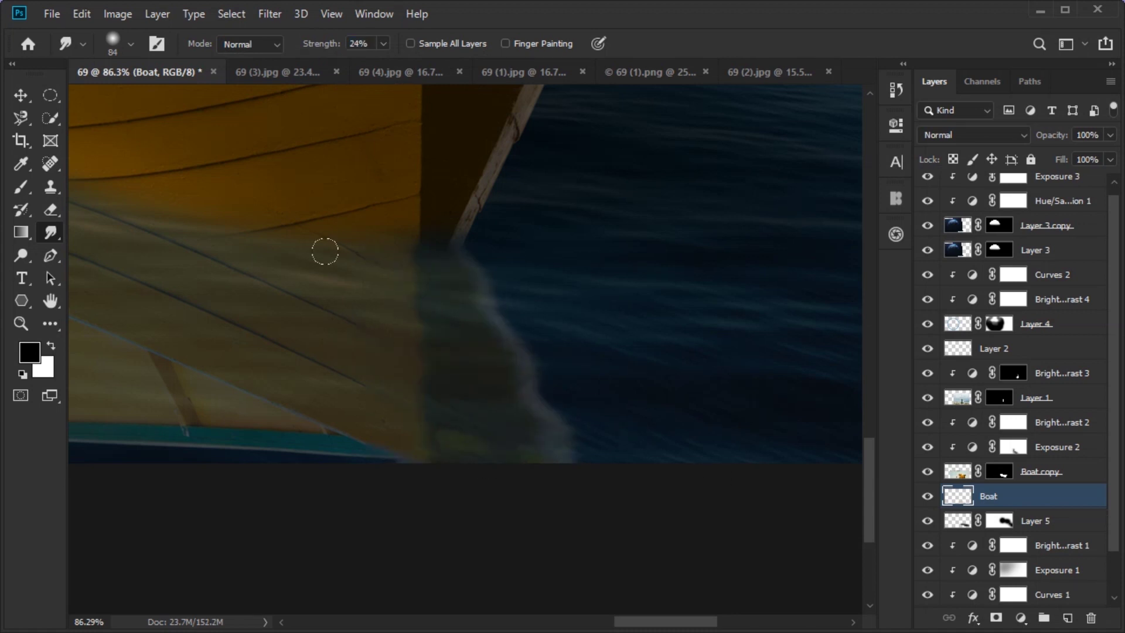
scroll(755, 377, down, 1)
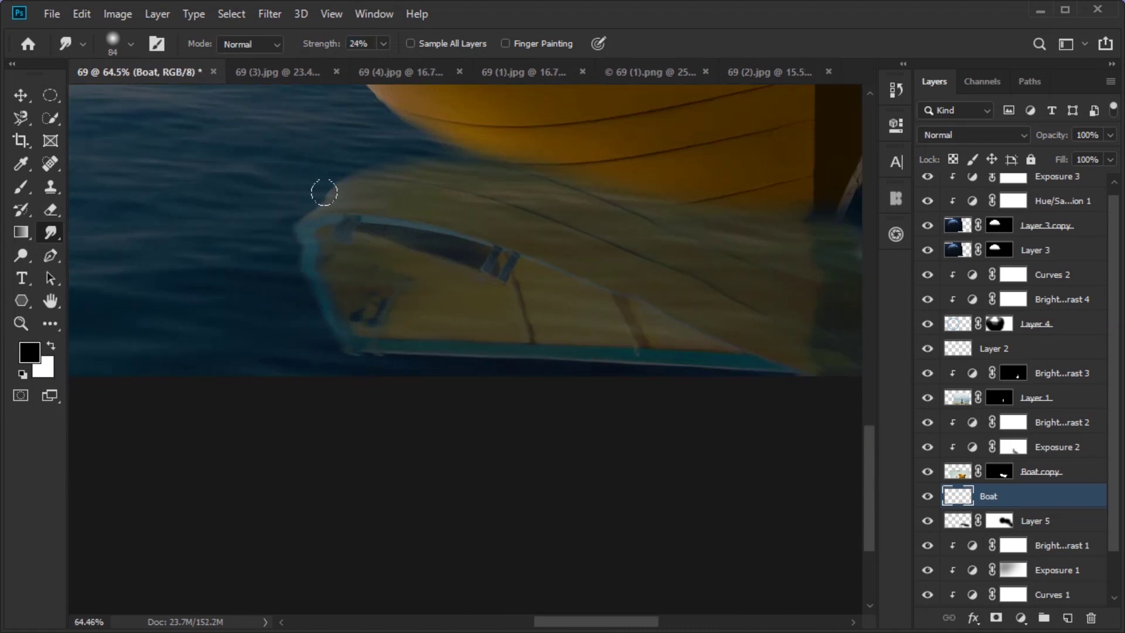
scroll(389, 459, down, 3)
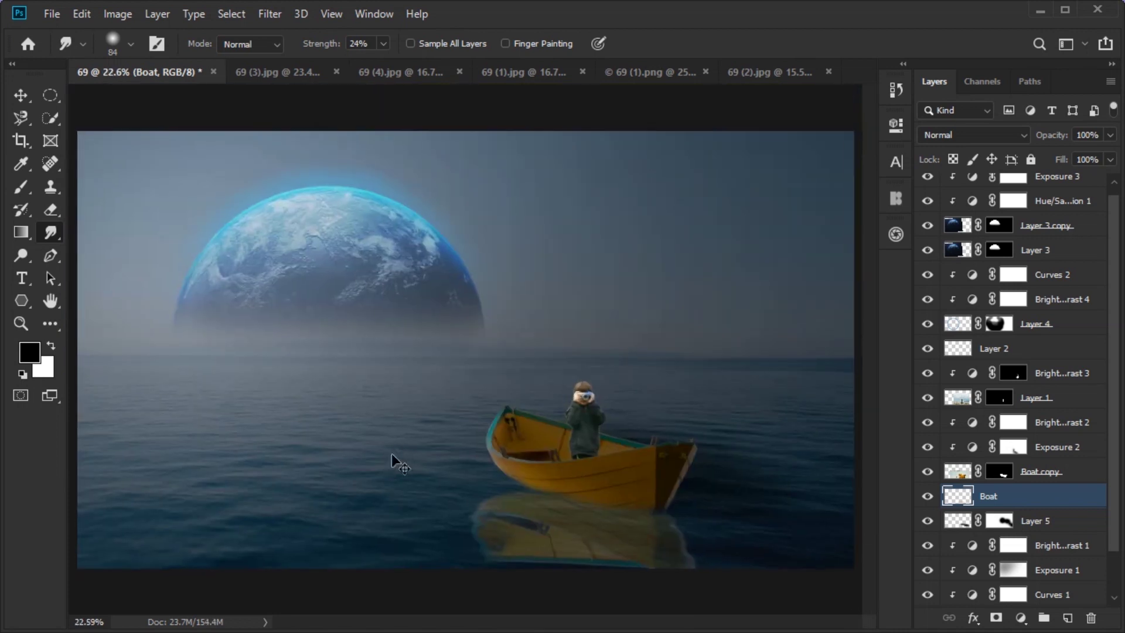
key(ctrl+t)
scroll(522, 562, up, 2)
drag(653, 603, 661, 427)
Commit the skew and start bending the reflection into curves with a new warp
key(Return)
key(r)
key(ctrl+t)
scroll(654, 369, down, 2)
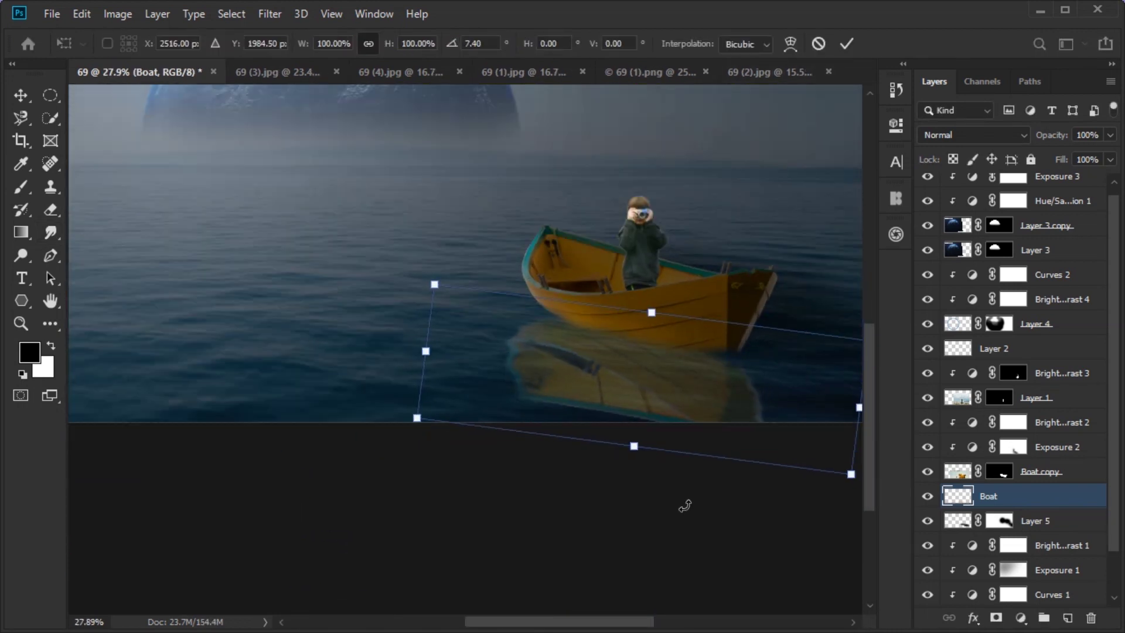
drag(681, 502, 691, 409)
scroll(713, 561, up, 2)
mouse_move(599, 451)
mouse_down()
mouse_move(803, 432)
mouse_move(294, 372)
mouse_move(449, 427)
mouse_up()
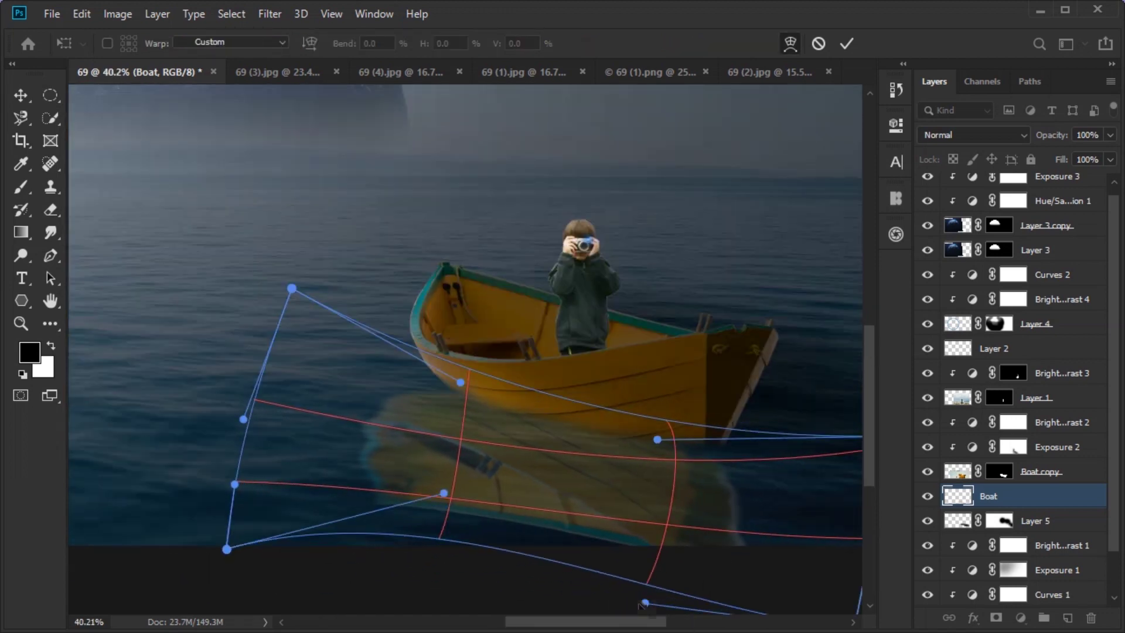
Curve the reflection's bottom and right edges, apply the warp, and fade it to 49% opacity
scroll(552, 502, down, 3)
scroll(552, 503, up, 2)
drag(609, 577, 626, 601)
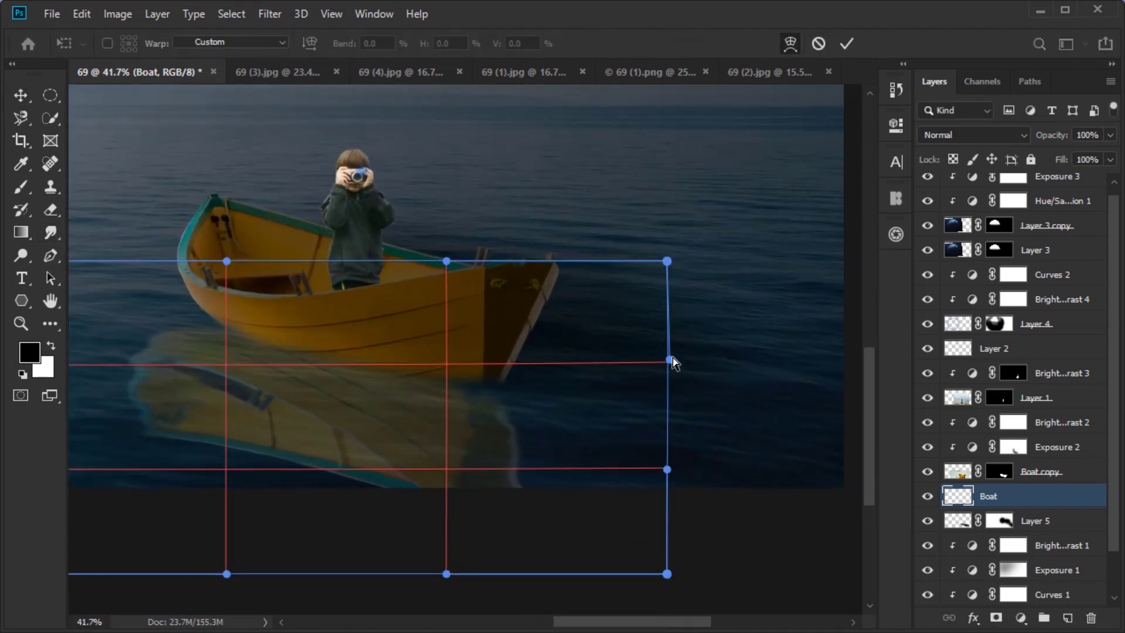
drag(672, 362, 746, 297)
key(Return)
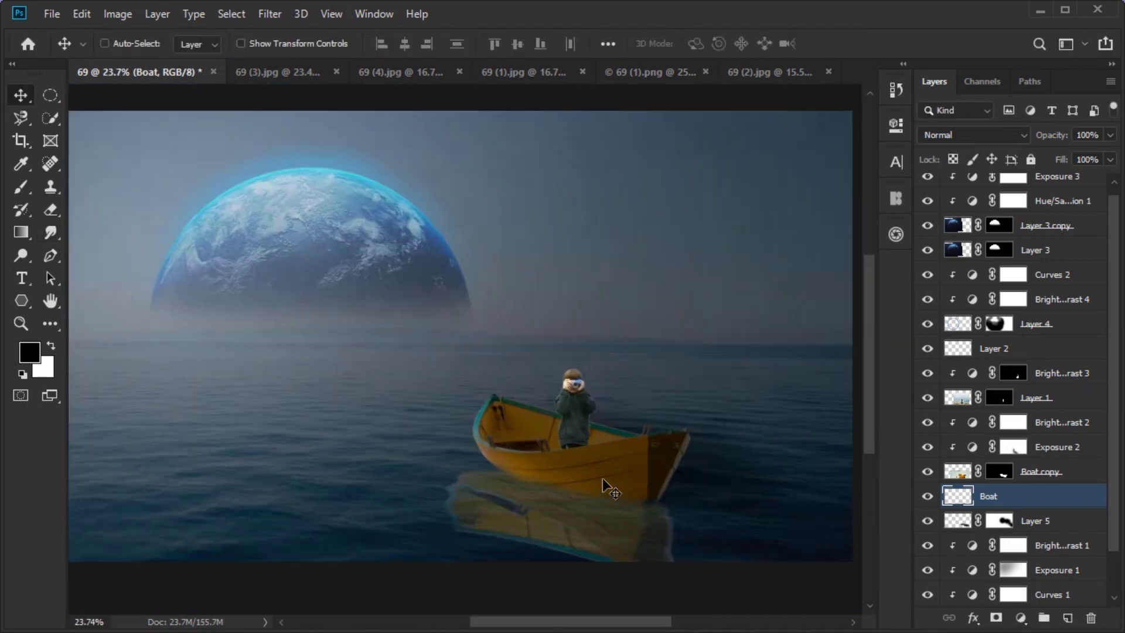
drag(1040, 135, 1002, 150)
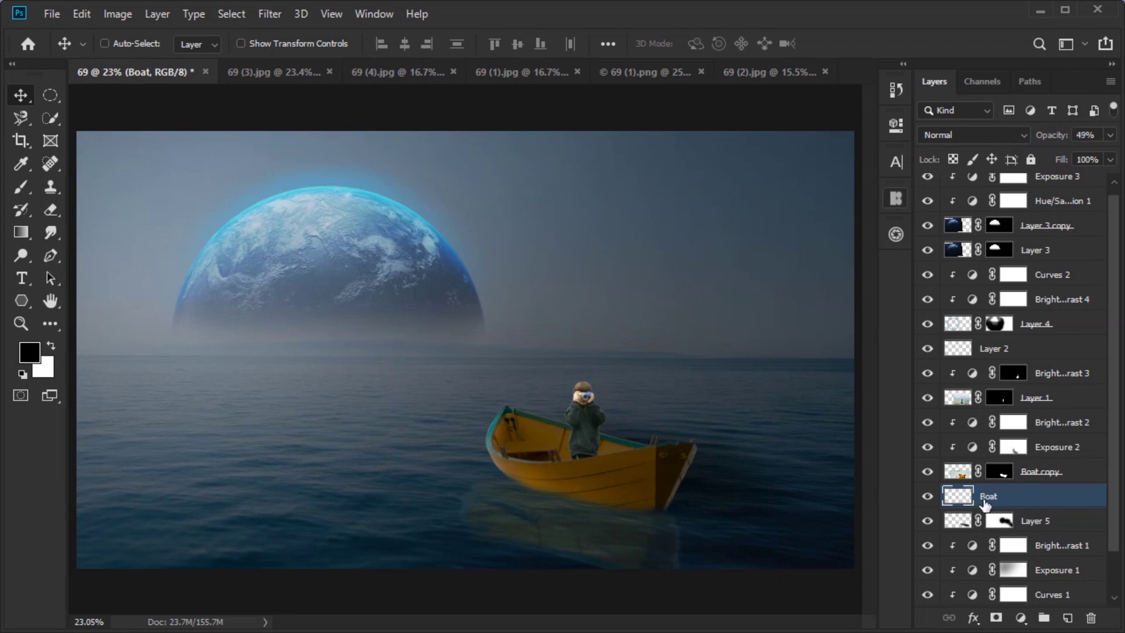
Add a Color Balance to Boat copy, shifting its midtones toward red and yellow
scroll(610, 467, down, 2)
scroll(673, 465, up, 1)
click(1040, 471)
click(1021, 618)
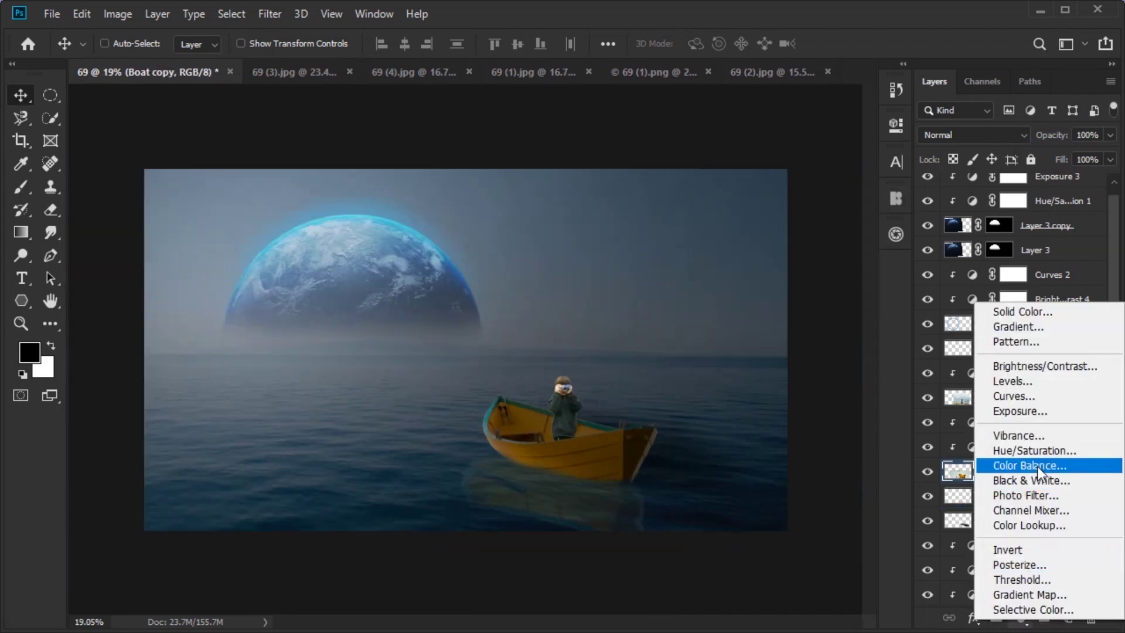
click(1038, 466)
drag(723, 216, 719, 215)
drag(722, 272, 705, 275)
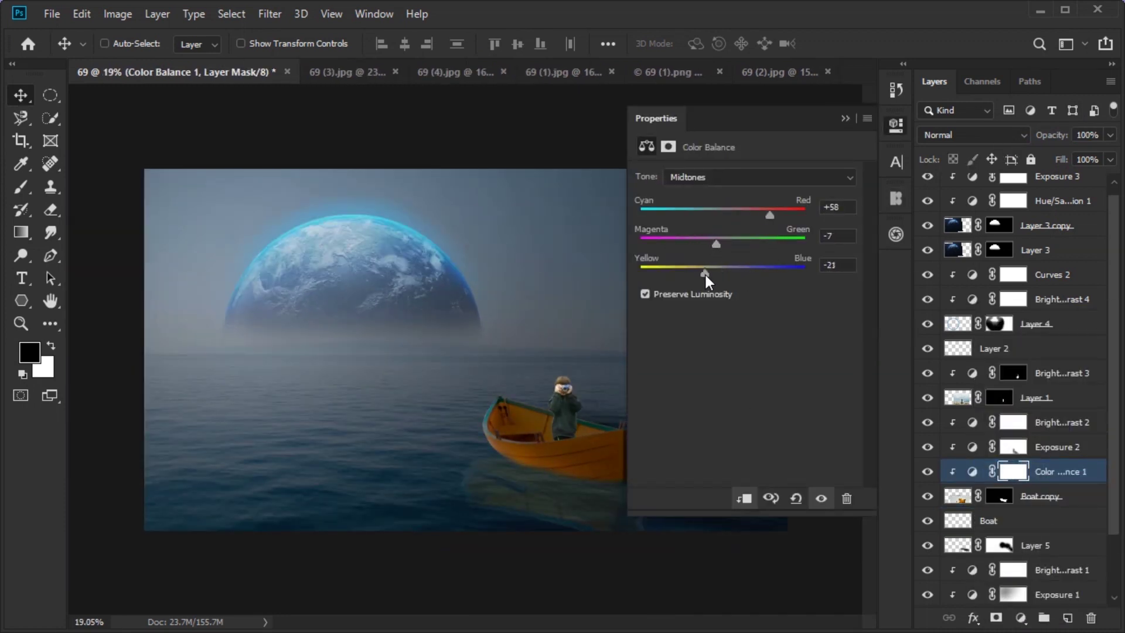
Add a Channel Mixer adjustment to the boat, keeping its constant at 0
scroll(617, 475, down, 1)
scroll(618, 474, up, 3)
scroll(603, 460, up, 2)
scroll(610, 466, down, 3)
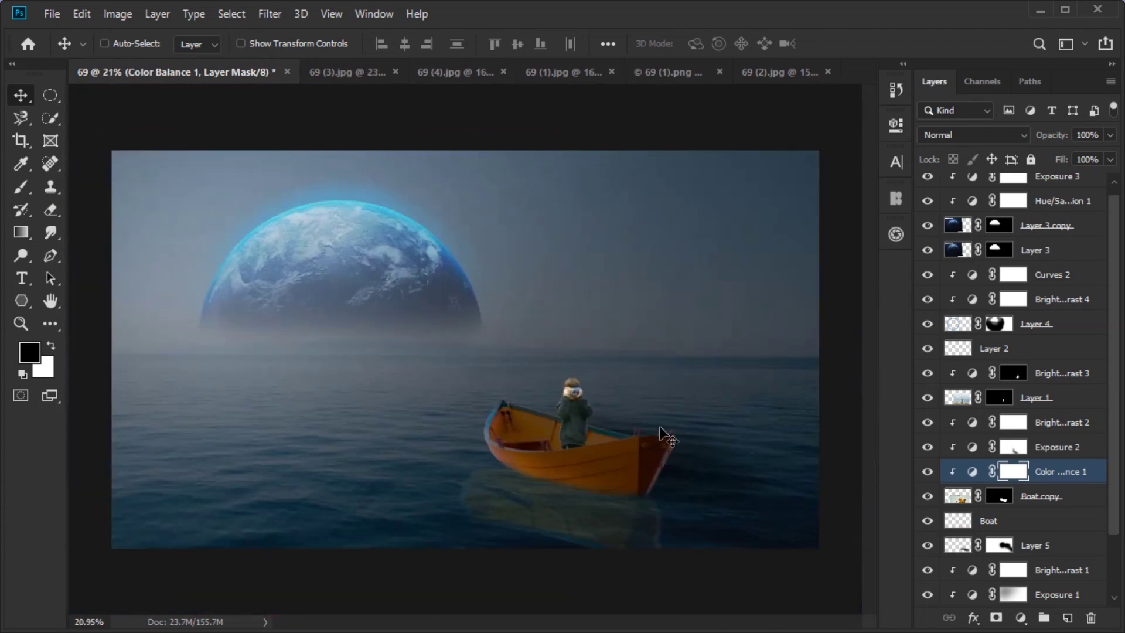
scroll(645, 480, down, 1)
scroll(692, 498, up, 1)
scroll(741, 519, down, 2)
scroll(740, 516, up, 2)
click(1040, 495)
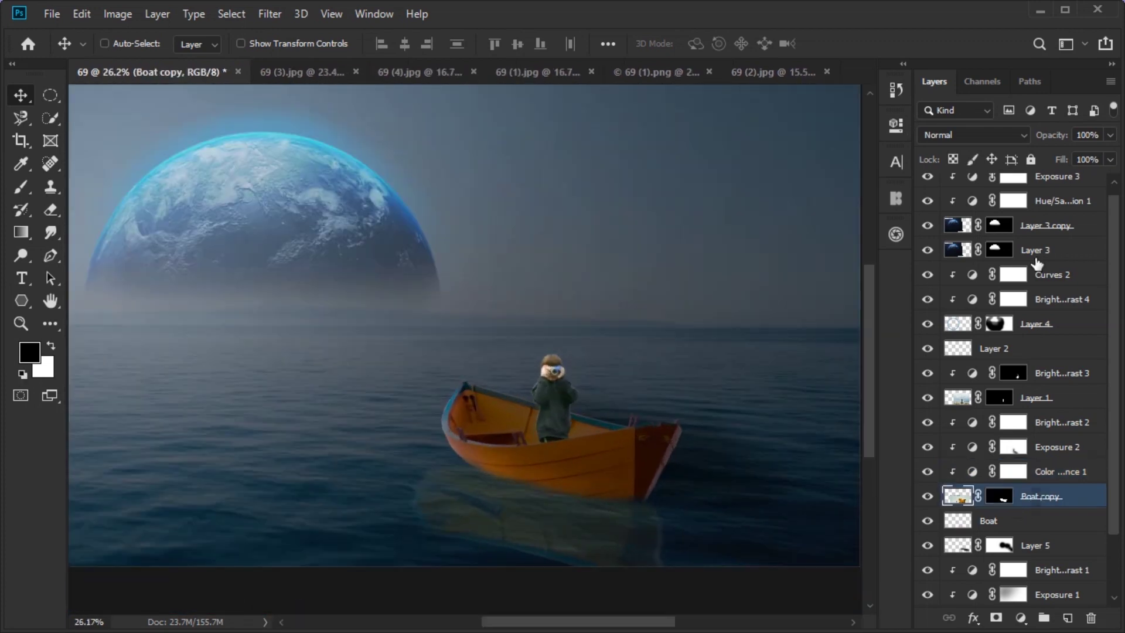
click(1020, 618)
click(1045, 505)
drag(703, 394, 698, 396)
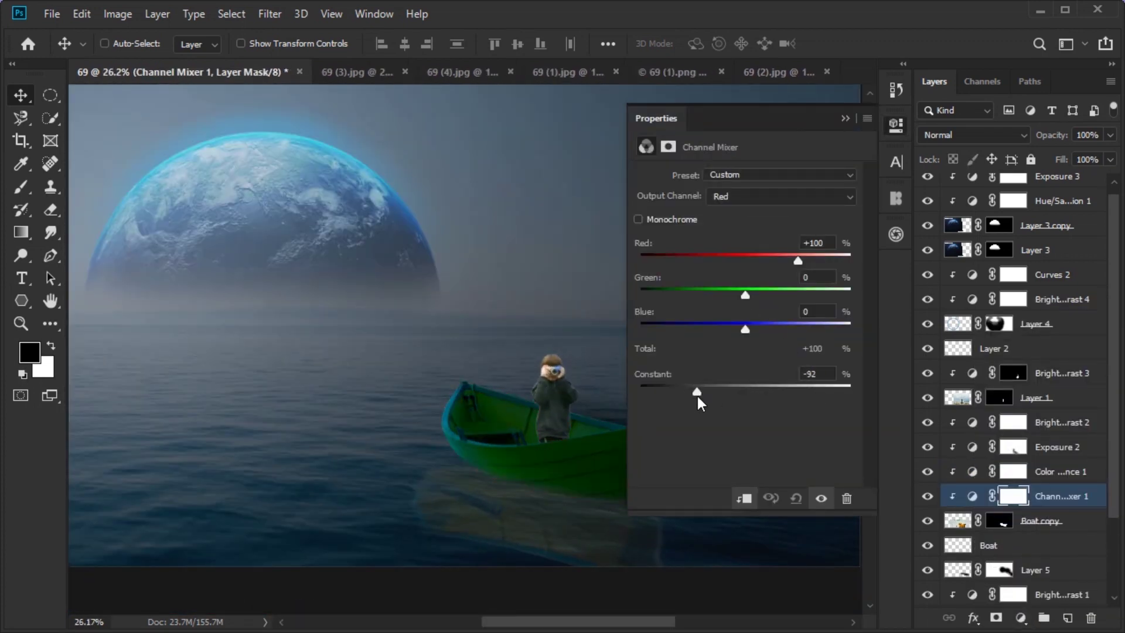
text(0)
key(Return)
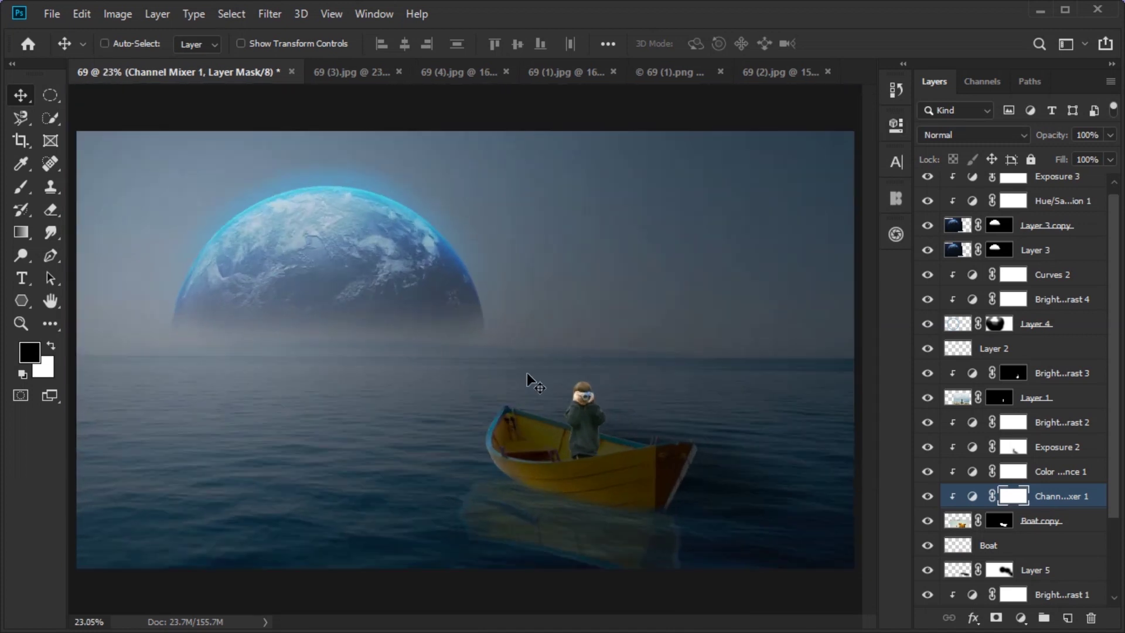
Darken the boy with a Brightness/Contrast adjustment at brightness -57
click(1020, 618)
click(1032, 478)
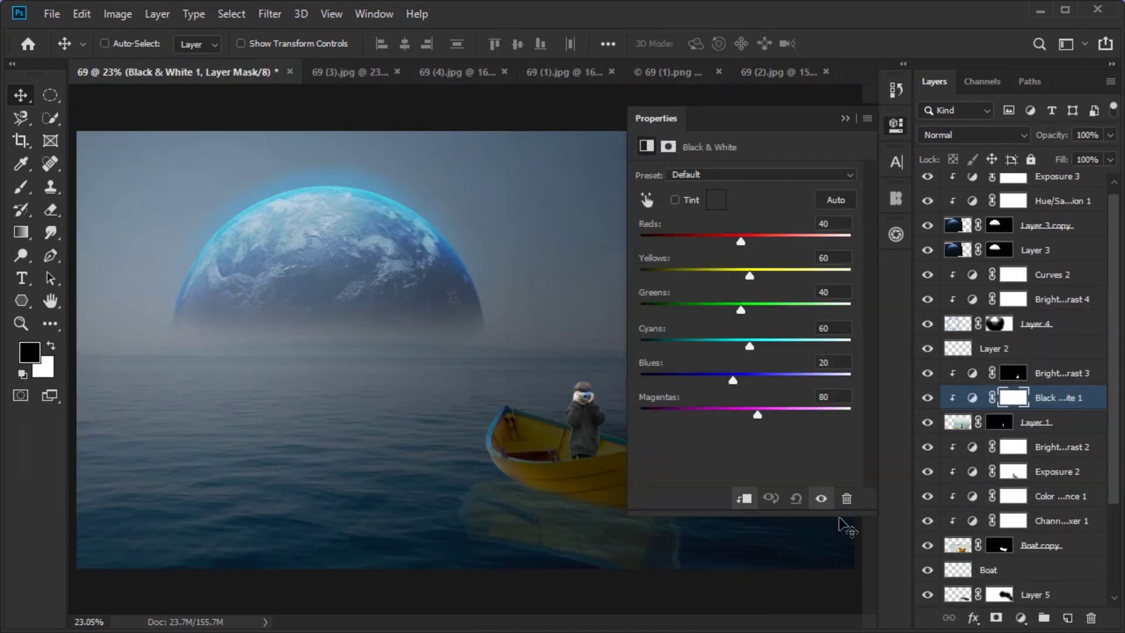
key(ctrl+z)
click(1021, 618)
click(1045, 363)
mouse_move(745, 218)
mouse_down()
mouse_move(712, 223)
mouse_move(747, 219)
mouse_up()
Add a Color Balance for the boy, tinting midtones and highlights toward cyan
click(1021, 618)
click(1037, 465)
click(722, 176)
click(721, 217)
click(703, 177)
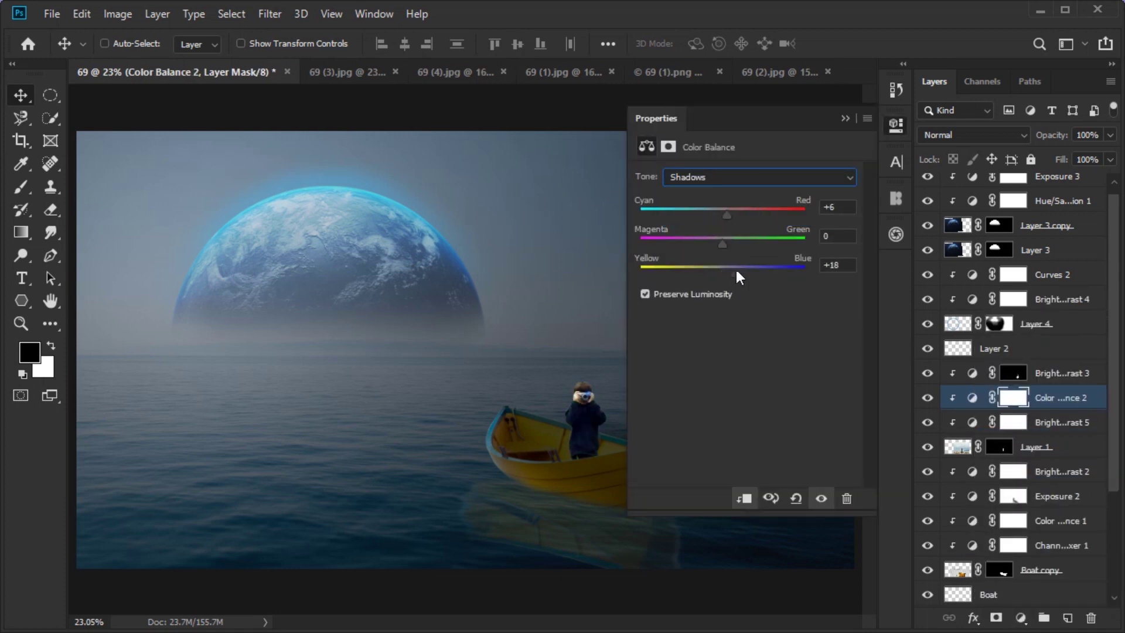
click(697, 177)
click(703, 204)
click(726, 177)
click(727, 216)
drag(723, 215, 688, 214)
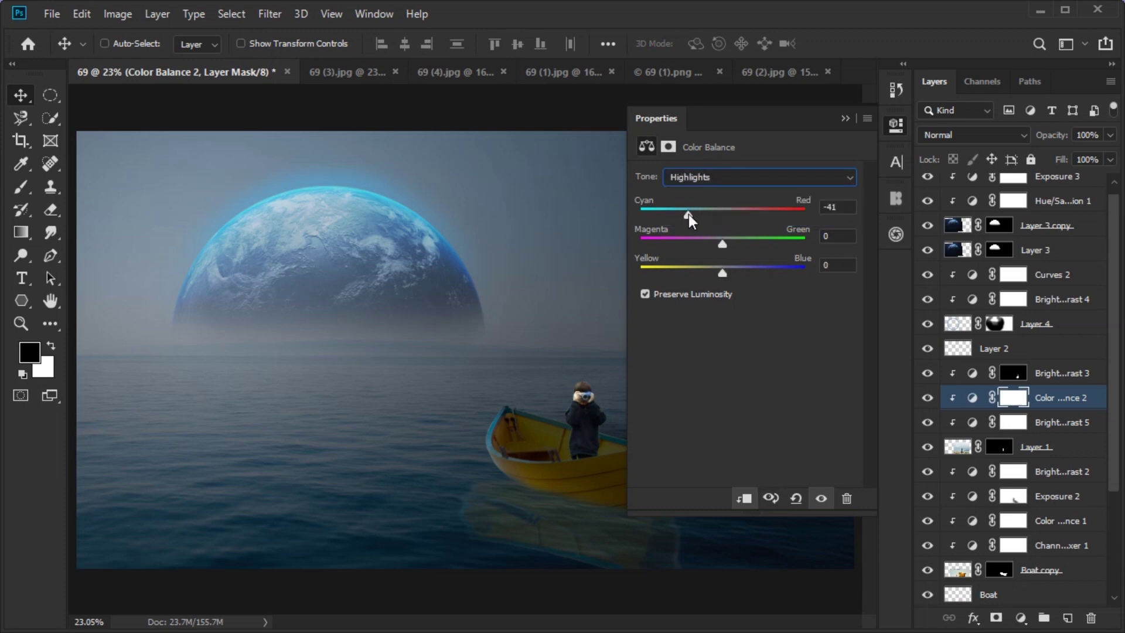
click(896, 124)
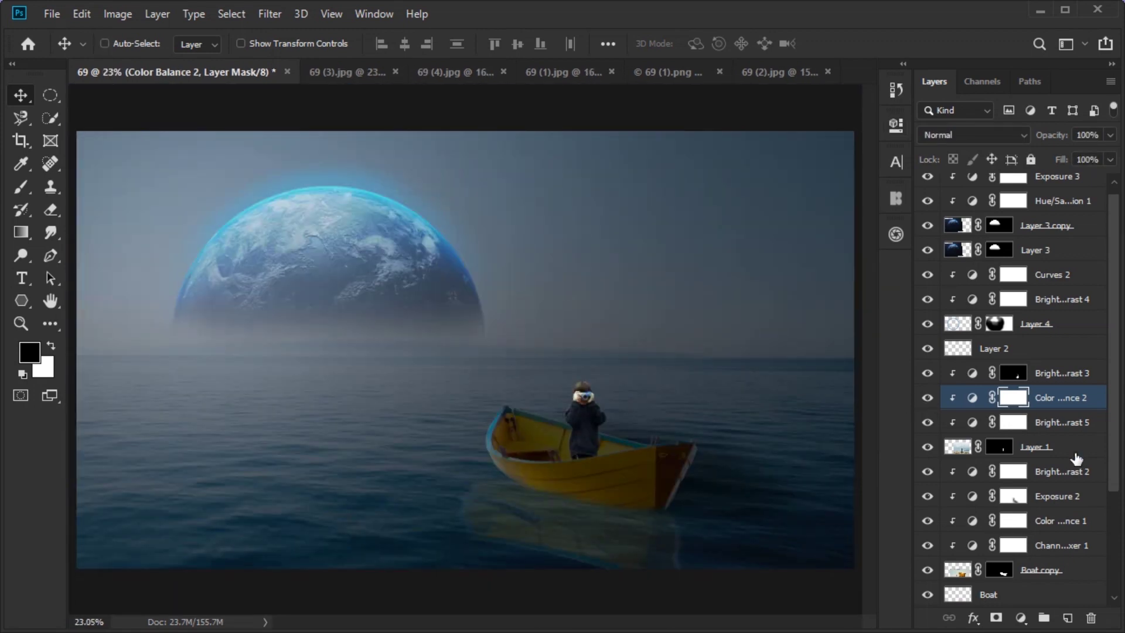
Give the boy's Layer 1 an Inner Glow, trying and dropping an Outer Glow
double_click(1077, 459)
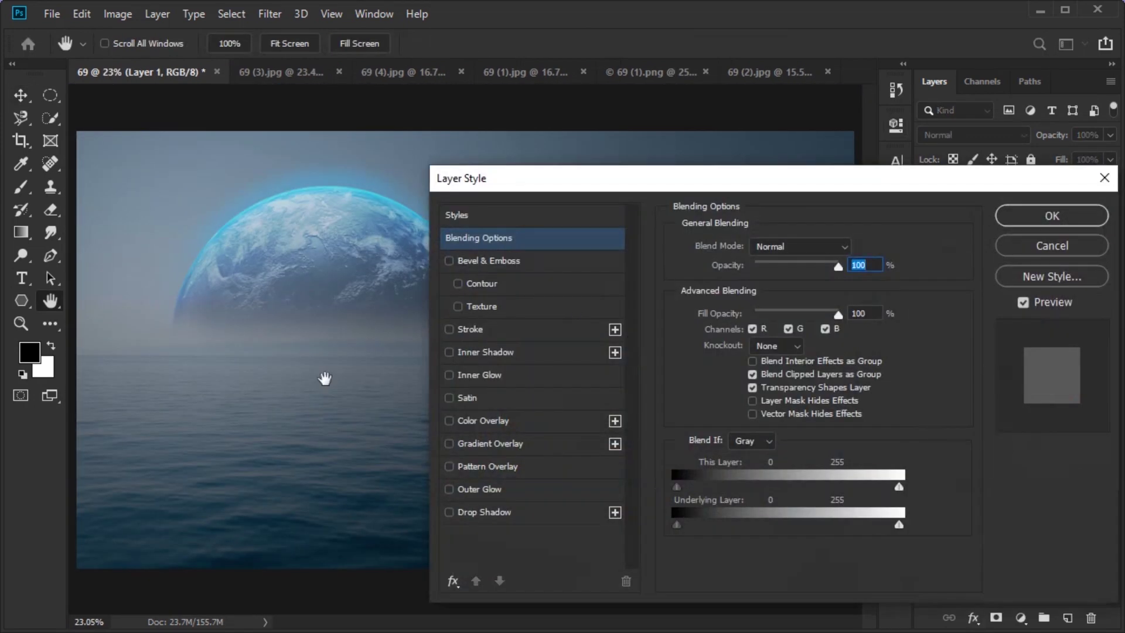
scroll(321, 376, up, 3)
scroll(151, 382, down, 3)
click(501, 375)
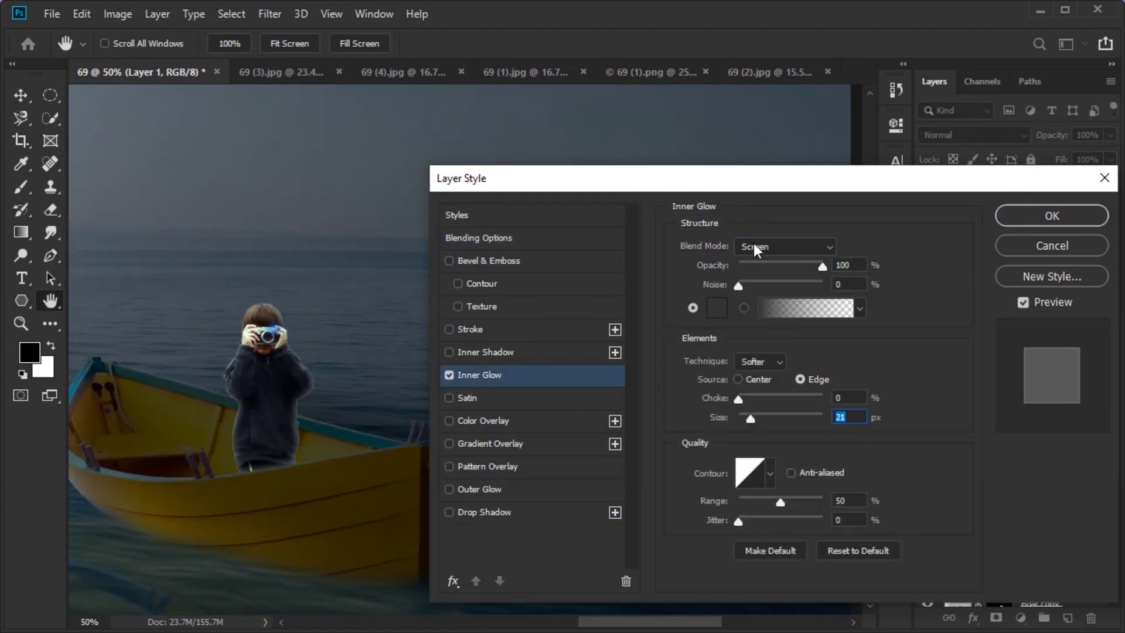
click(490, 490)
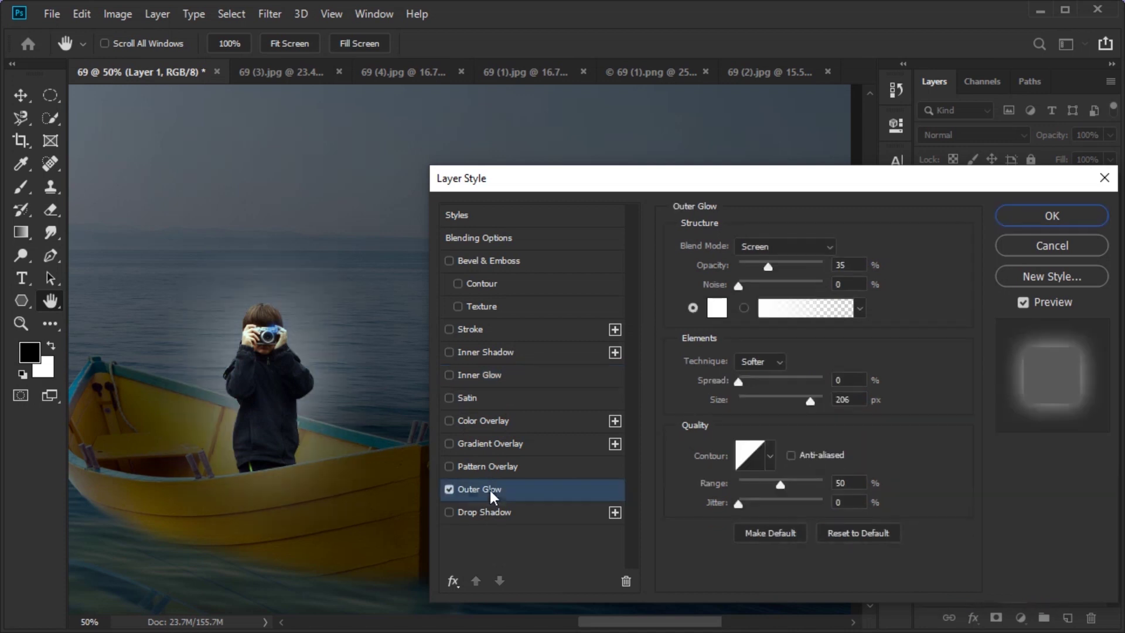
click(449, 490)
Confirm the Inner Glow colour and enable Inner Shadow, choosing its colour
click(467, 397)
click(468, 378)
click(717, 307)
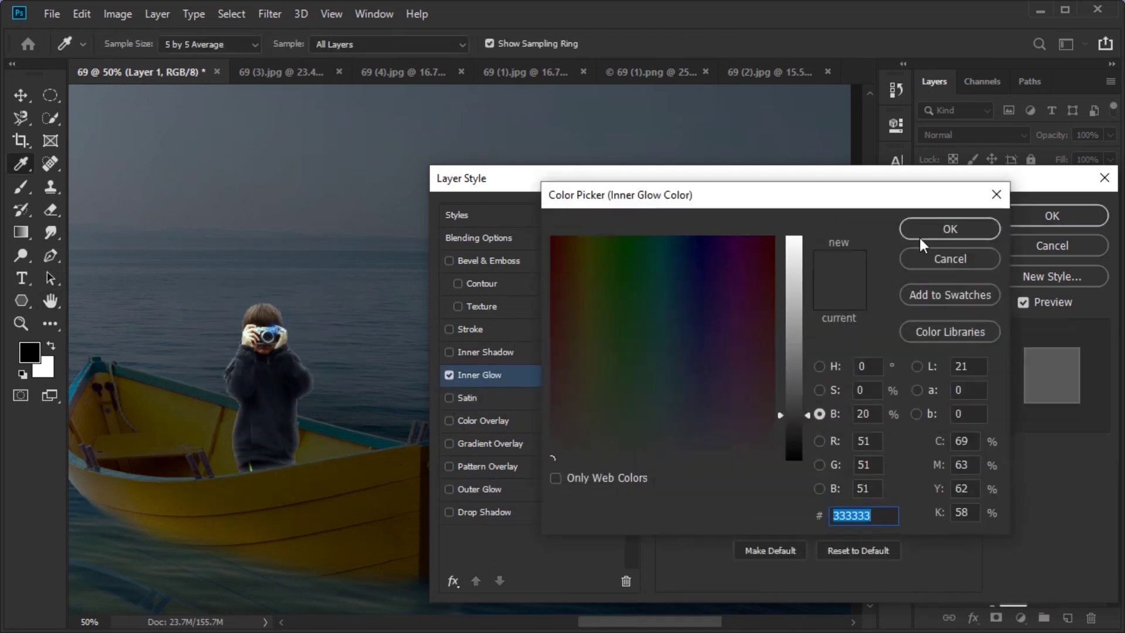
click(949, 226)
click(498, 353)
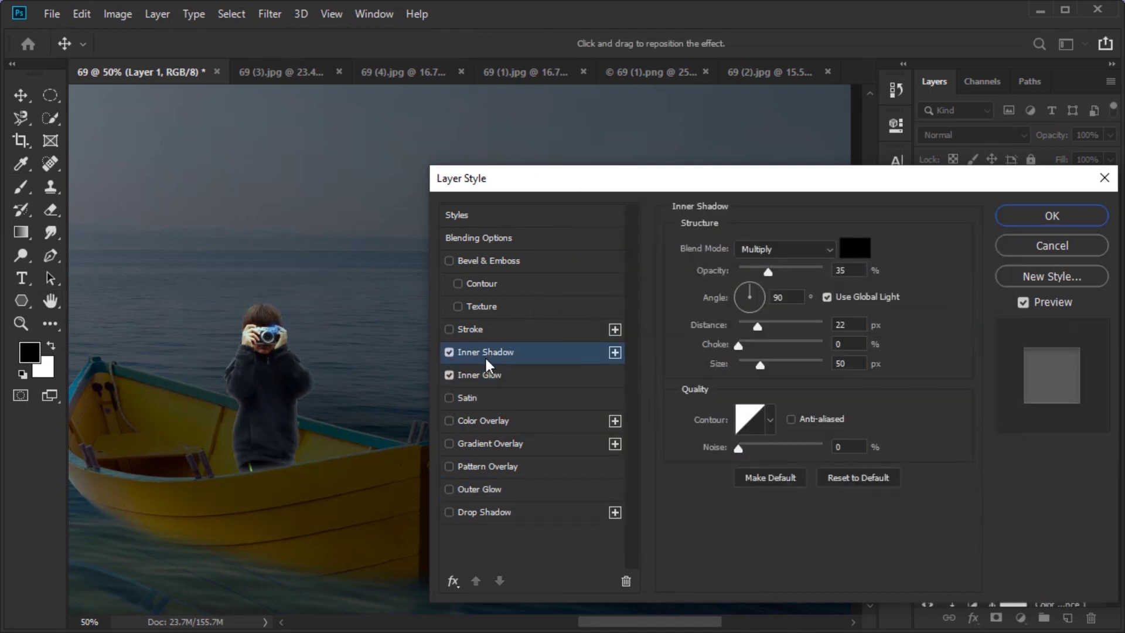
click(854, 246)
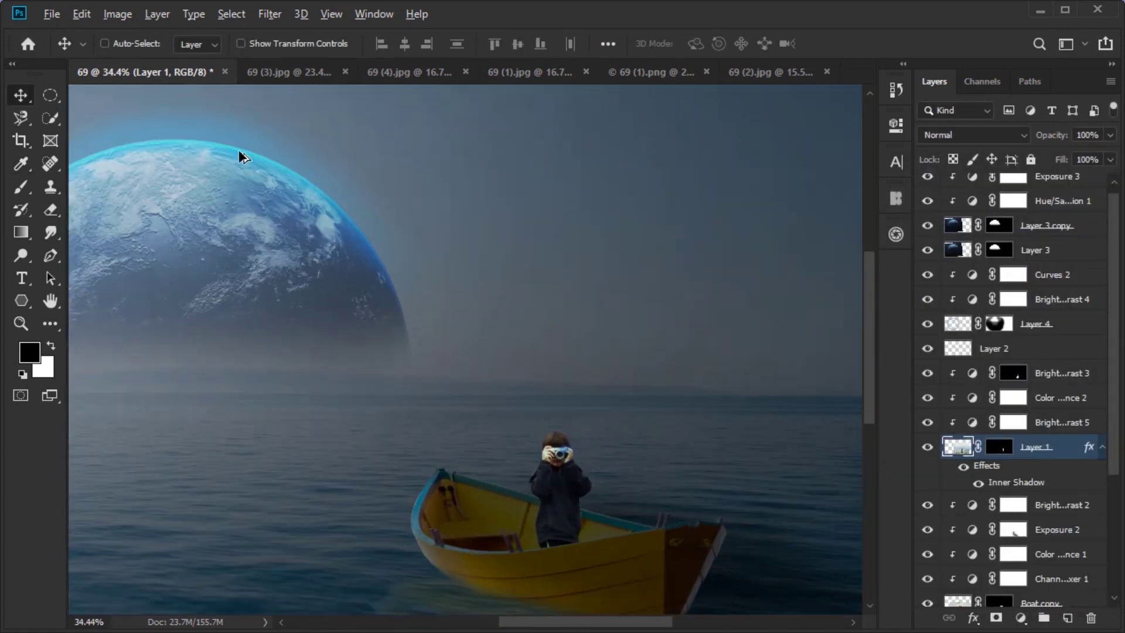
Set the Inner Shadow to teal in Screen mode, angle 133° and distance 15 px
double_click(1016, 482)
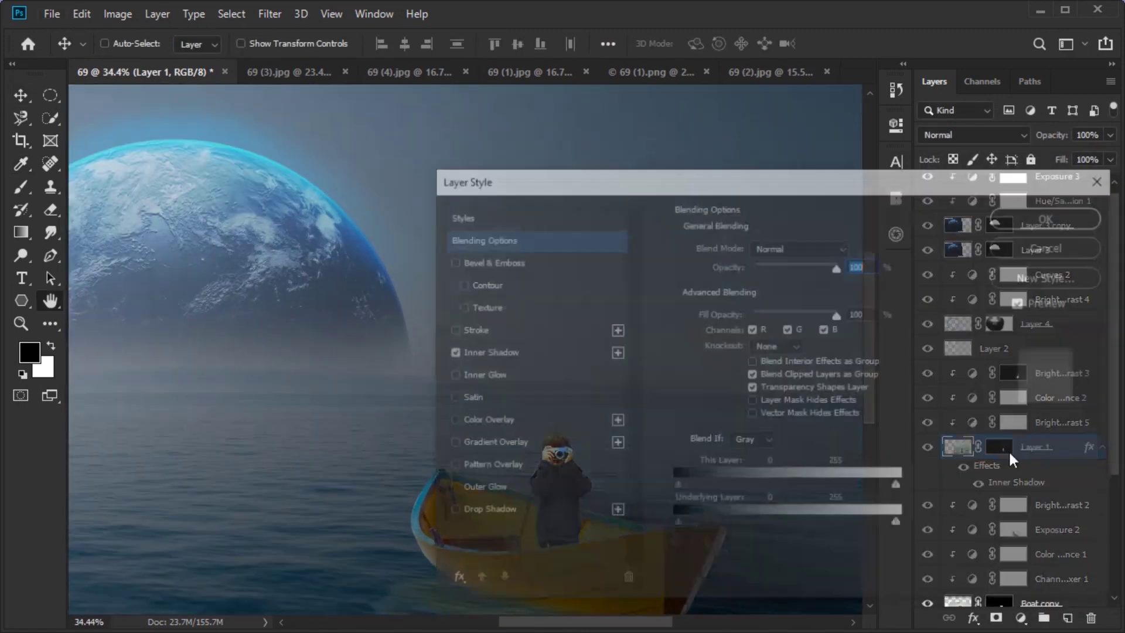
click(854, 246)
click(835, 348)
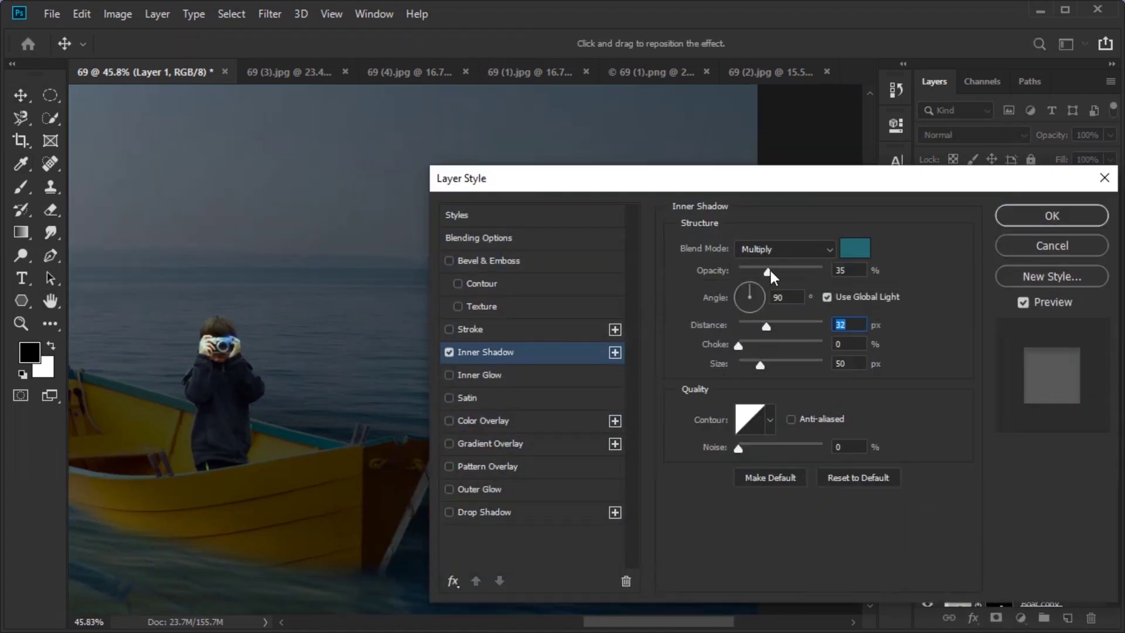
click(740, 287)
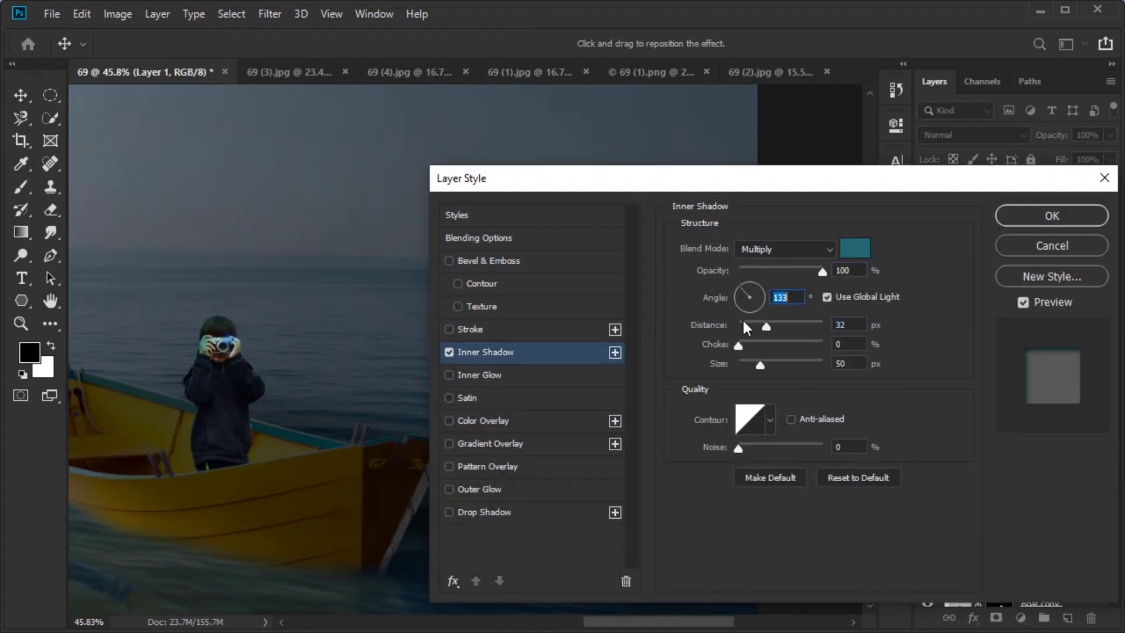
click(774, 251)
click(824, 392)
mouse_move(729, 186)
mouse_down()
mouse_move(701, 103)
mouse_move(715, 74)
mouse_up()
drag(751, 214, 721, 220)
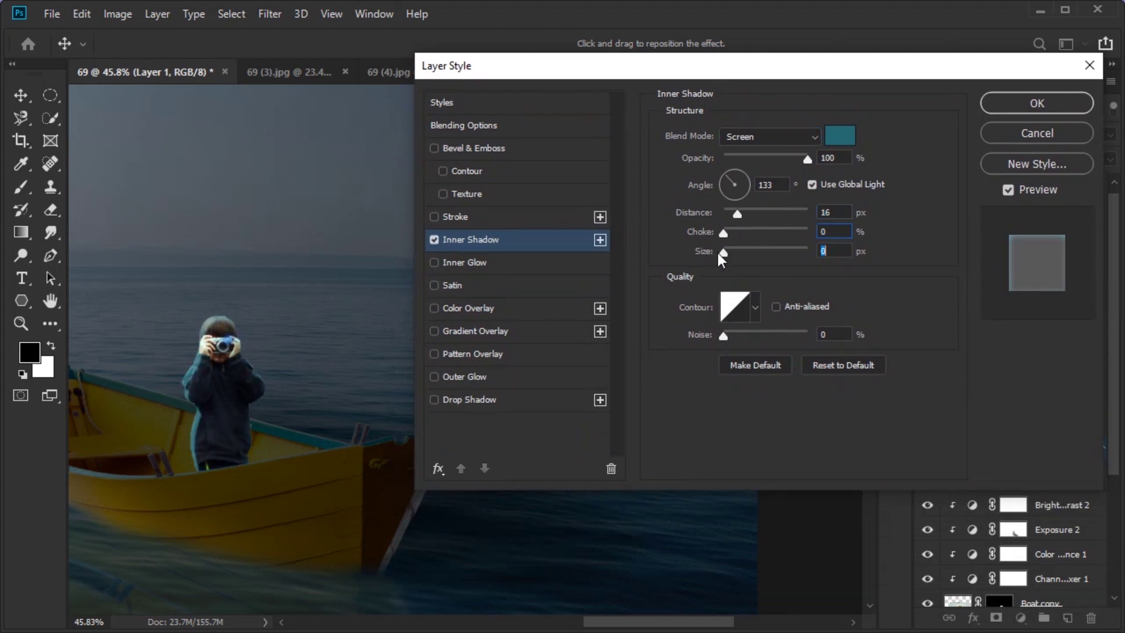
Change the Inner Shadow to blue at 65% opacity and apply the layer style
click(840, 135)
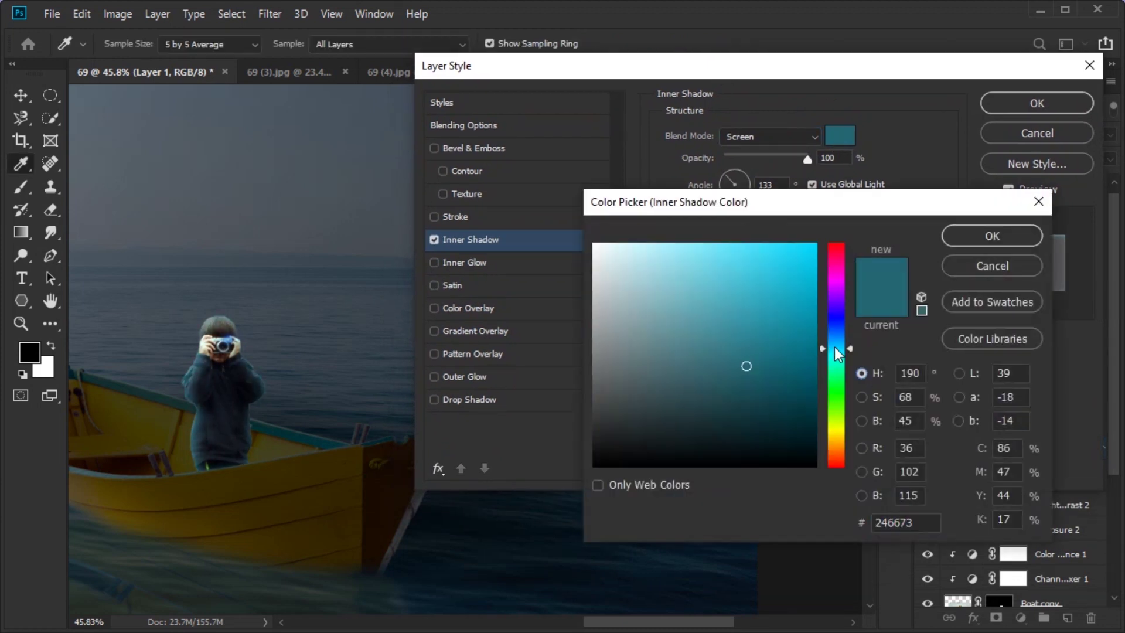
mouse_move(835, 346)
mouse_down()
mouse_move(832, 430)
mouse_move(835, 397)
mouse_up()
click(643, 314)
click(992, 235)
drag(808, 159, 776, 159)
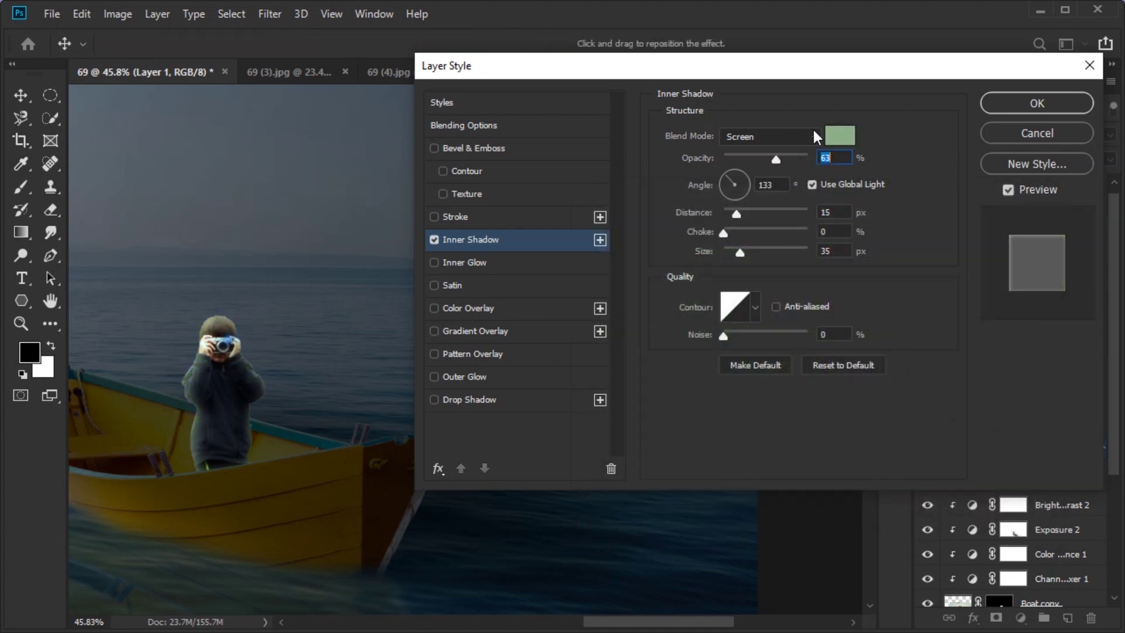
click(840, 135)
click(703, 352)
click(992, 234)
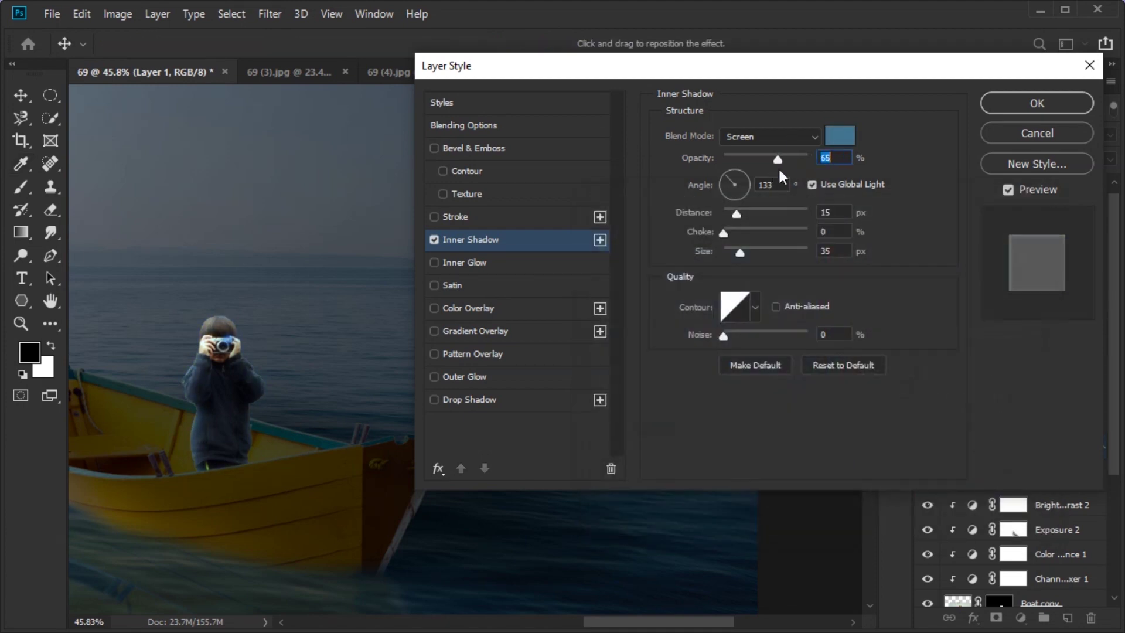
click(1028, 106)
key(ctrl+0)
Split Layer 1's Inner Shadow onto its own layer and review its Screen, 65% fill blending
right_click(1061, 448)
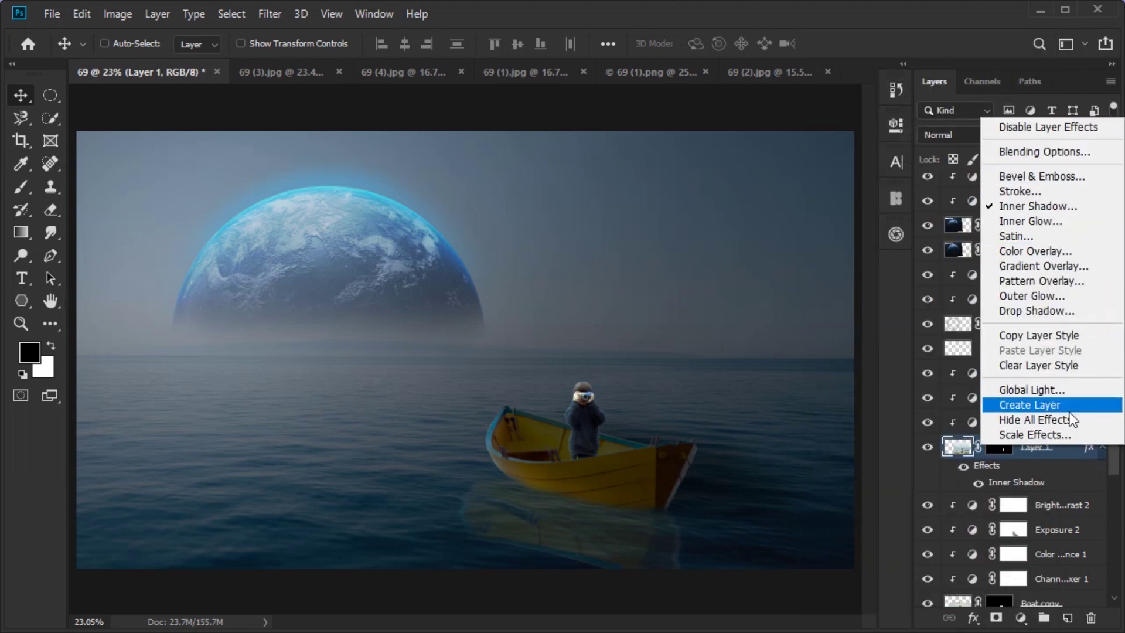
click(1069, 409)
key(Return)
double_click(1084, 444)
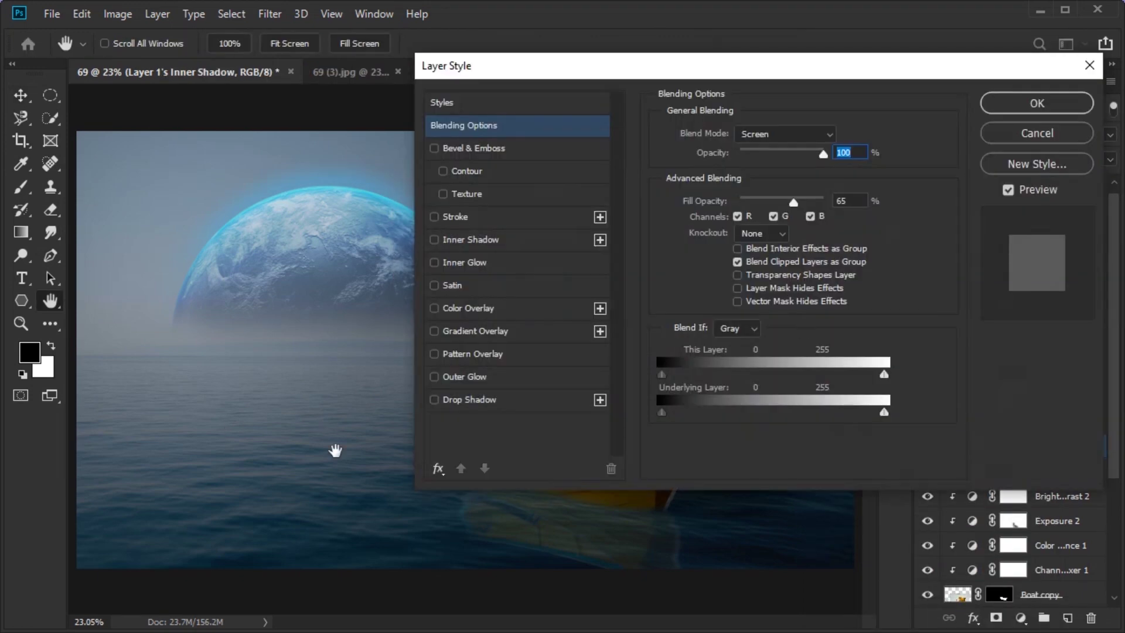
scroll(335, 450, up, 2)
scroll(315, 379, up, 2)
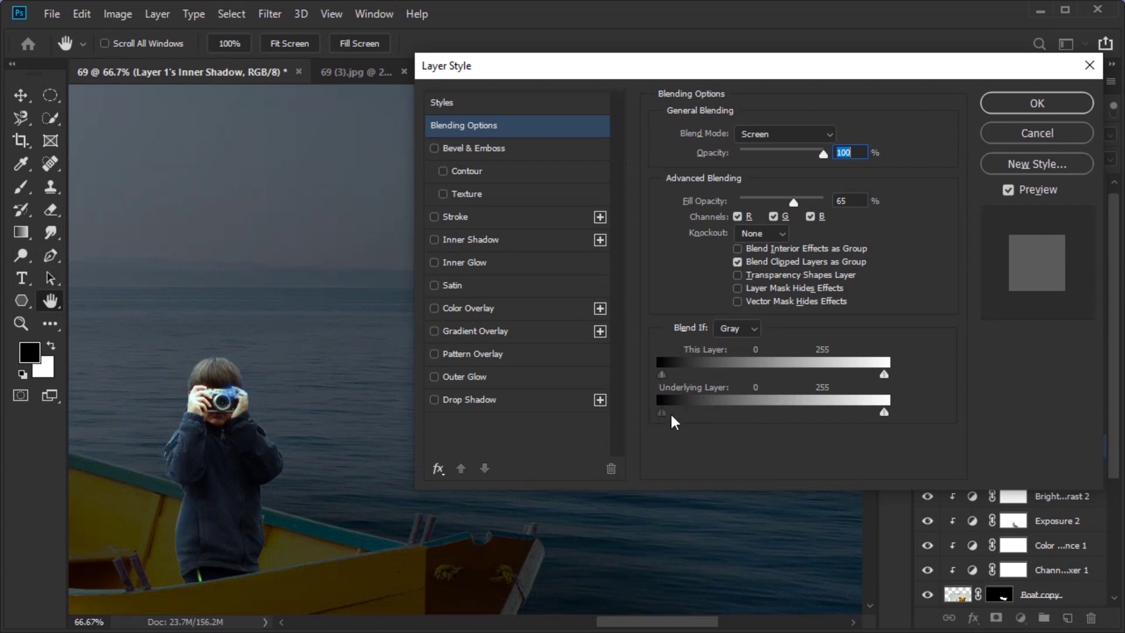
click(1006, 107)
scroll(547, 447, down, 3)
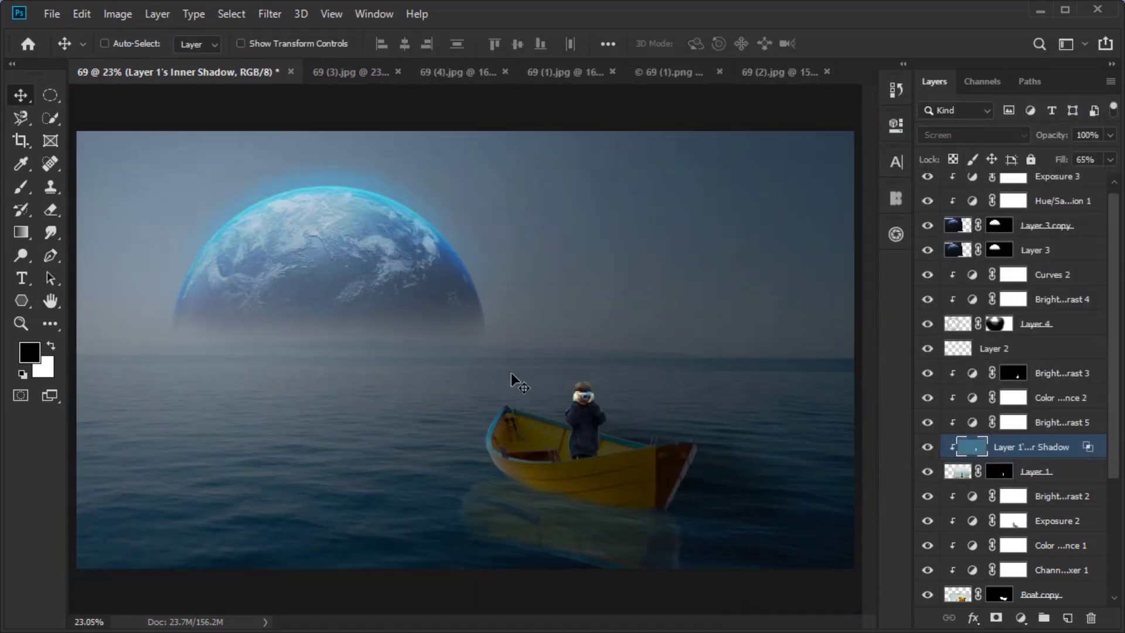
scroll(512, 377, down, 1)
scroll(615, 410, up, 1)
Check the boy cutout and other source documents, then return to the main composite
click(375, 72)
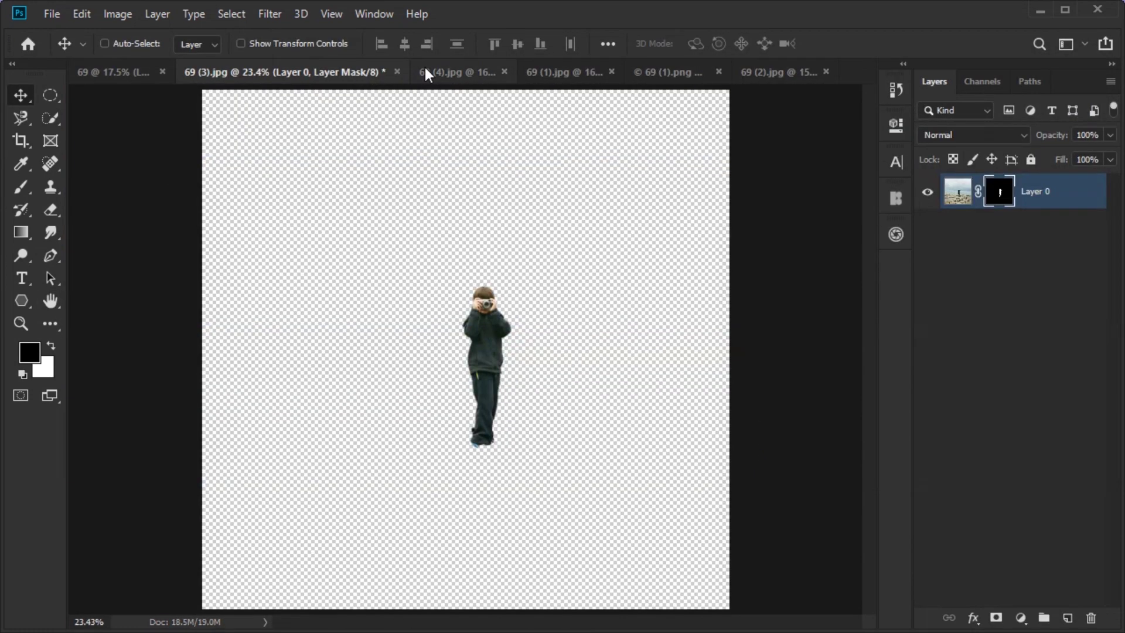
click(733, 72)
click(175, 72)
scroll(540, 464, up, 1)
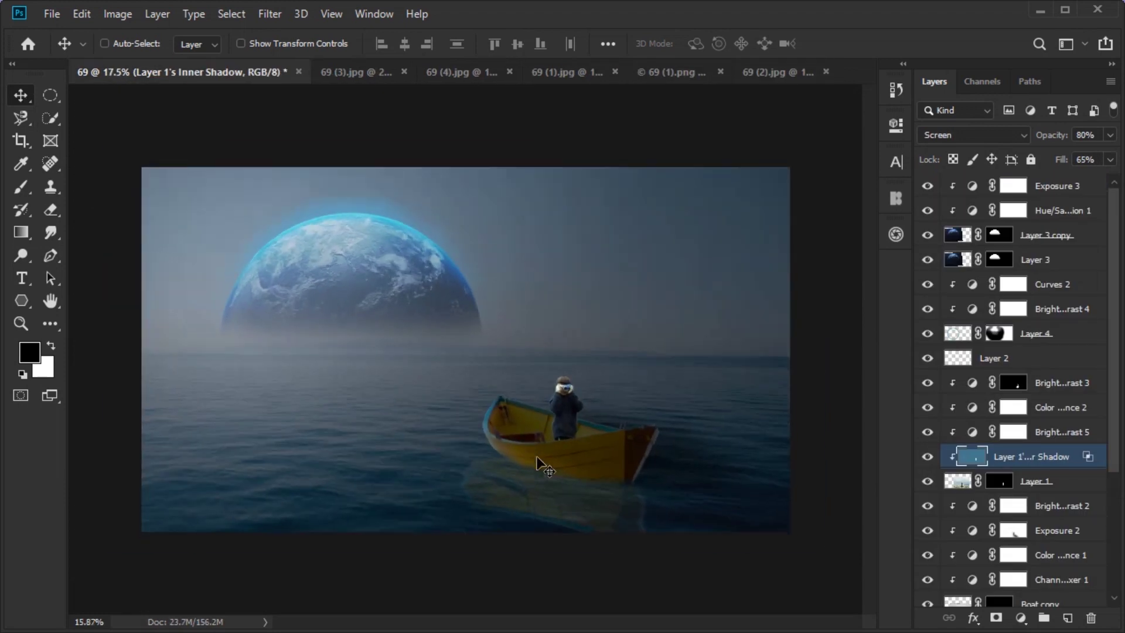
scroll(544, 467, down, 1)
scroll(551, 466, up, 2)
scroll(1110, 275, down, 5)
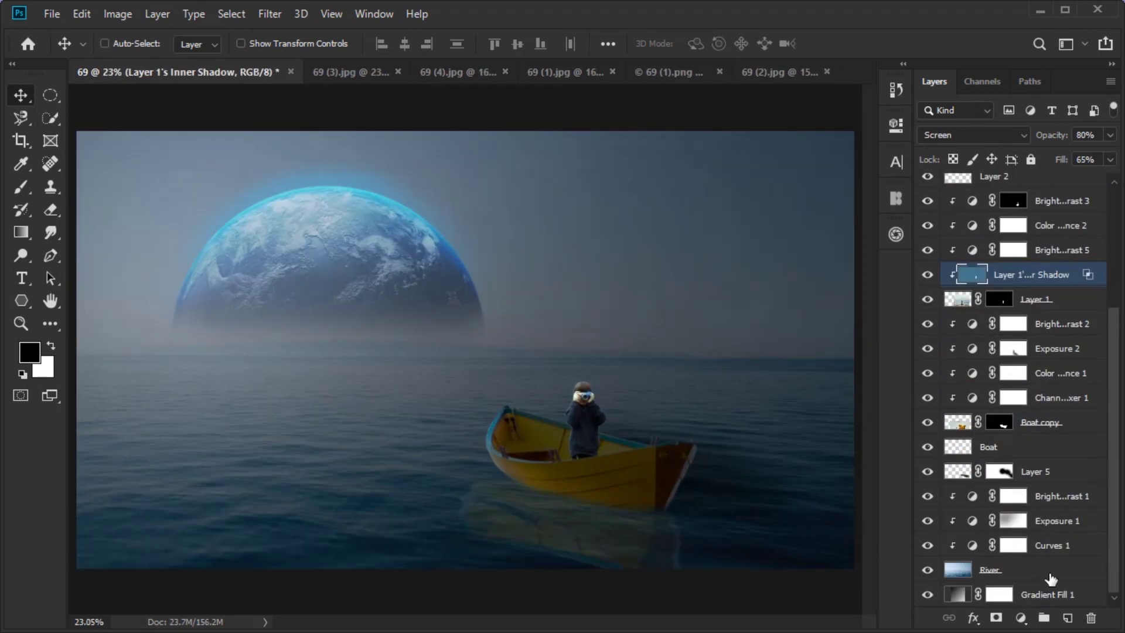
Browse the layer stack and select the top layer, Exposure 3
click(1031, 594)
scroll(603, 366, down, 1)
ctrl+click(603, 366)
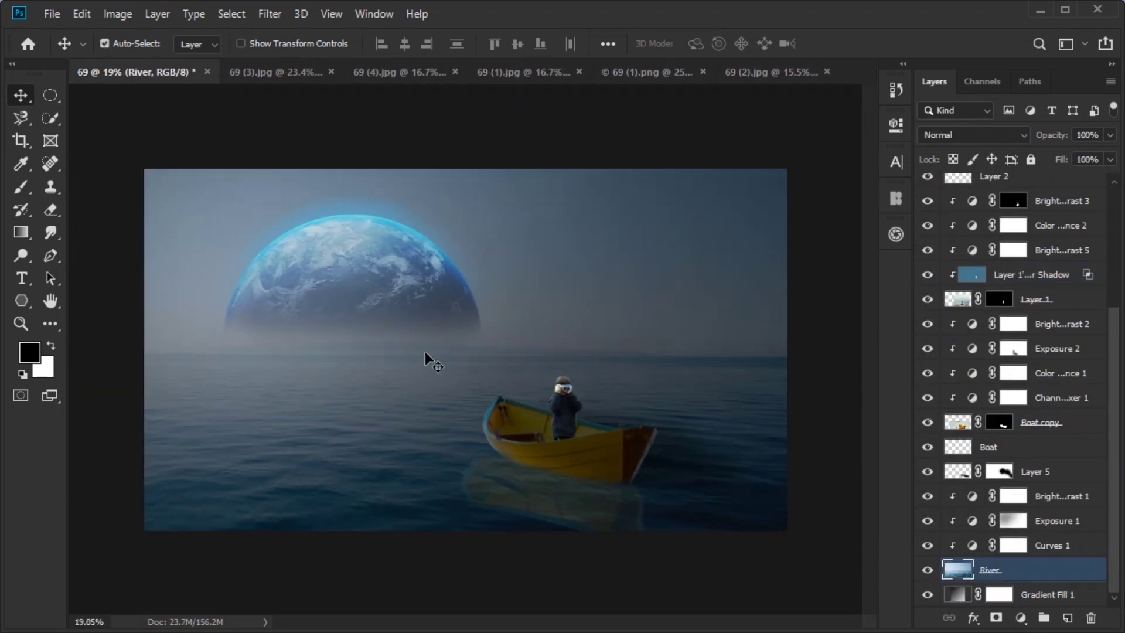
scroll(426, 357, down, 2)
scroll(427, 359, down, 1)
scroll(1067, 359, up, 5)
key(alt+period)
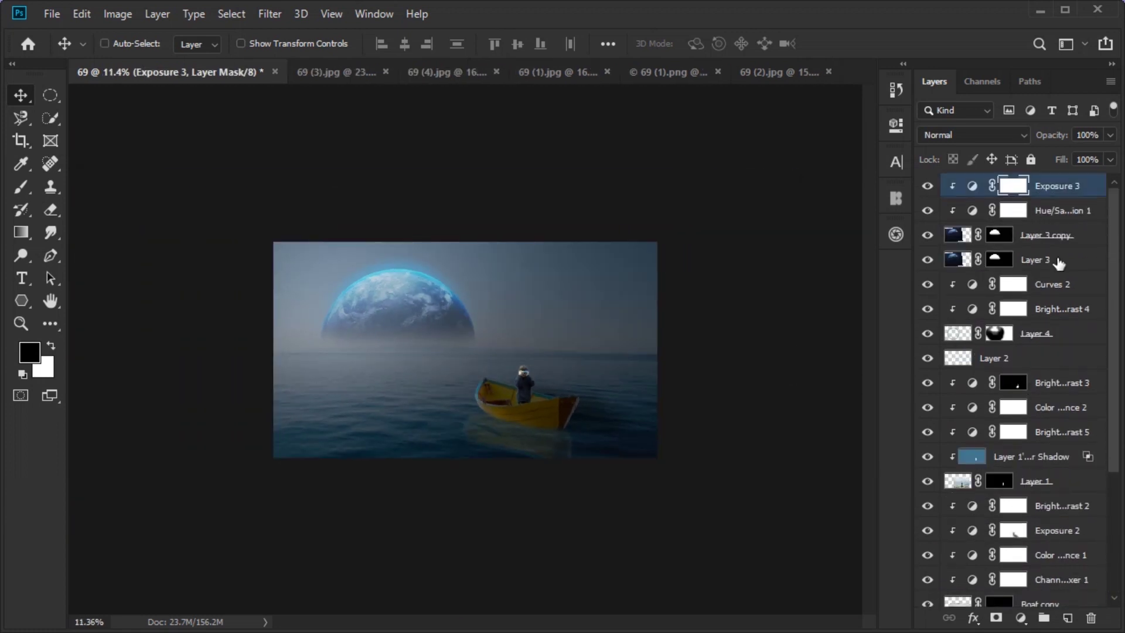
click(1013, 284)
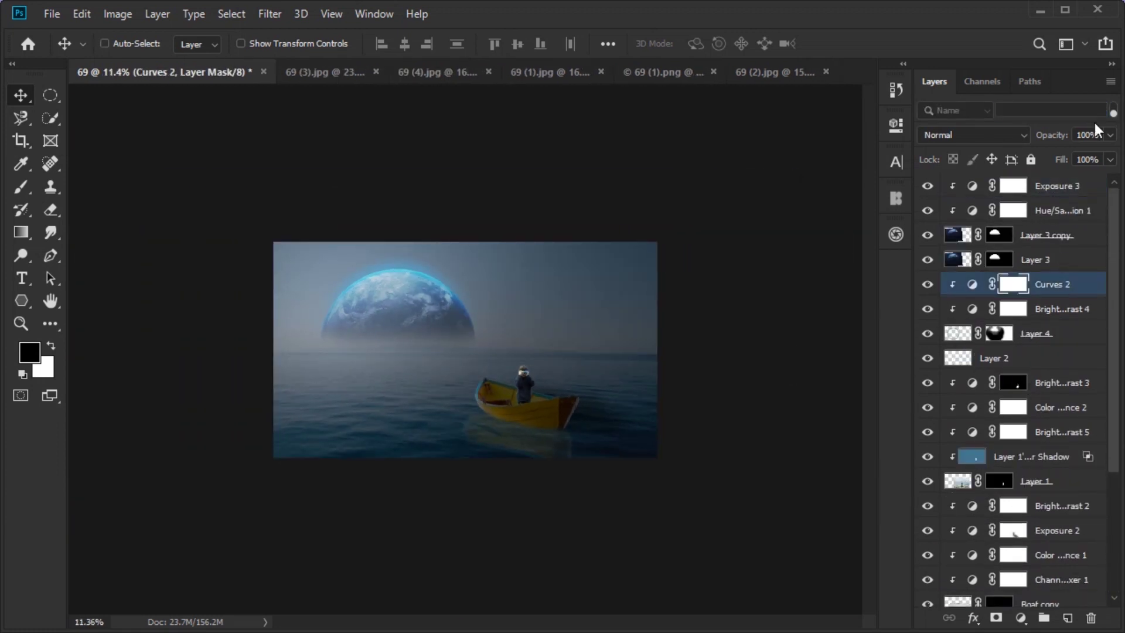
drag(1013, 210, 1003, 313)
drag(1091, 186, 1073, 220)
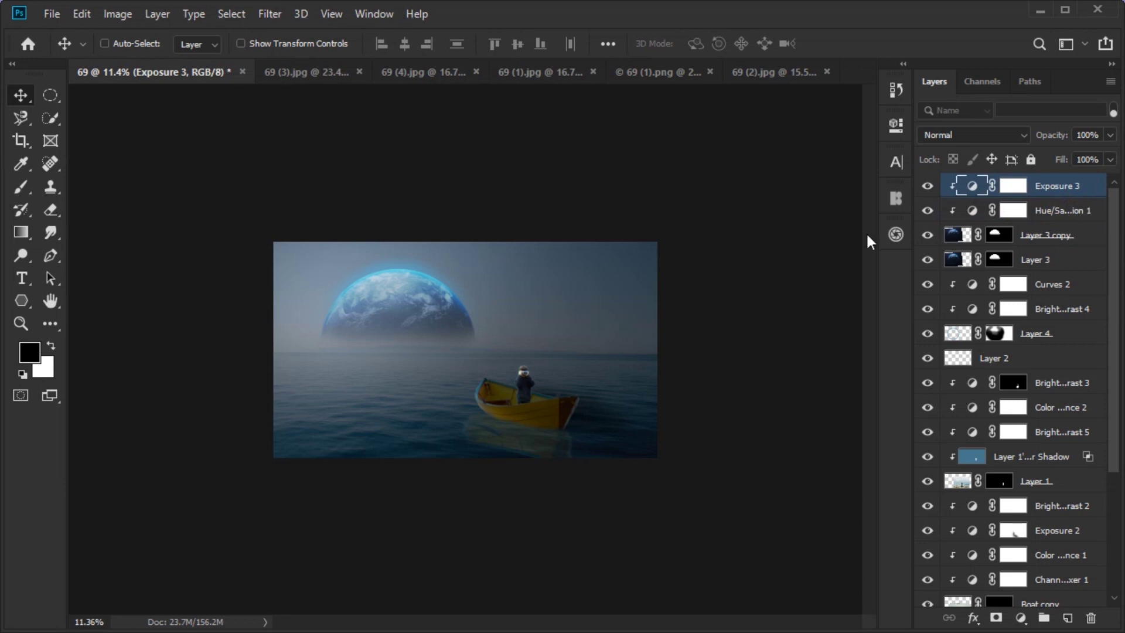
Stamp all visible layers into a new merged layer and rename it Subscribe
key(ctrl+shift+alt+e)
click(1013, 210)
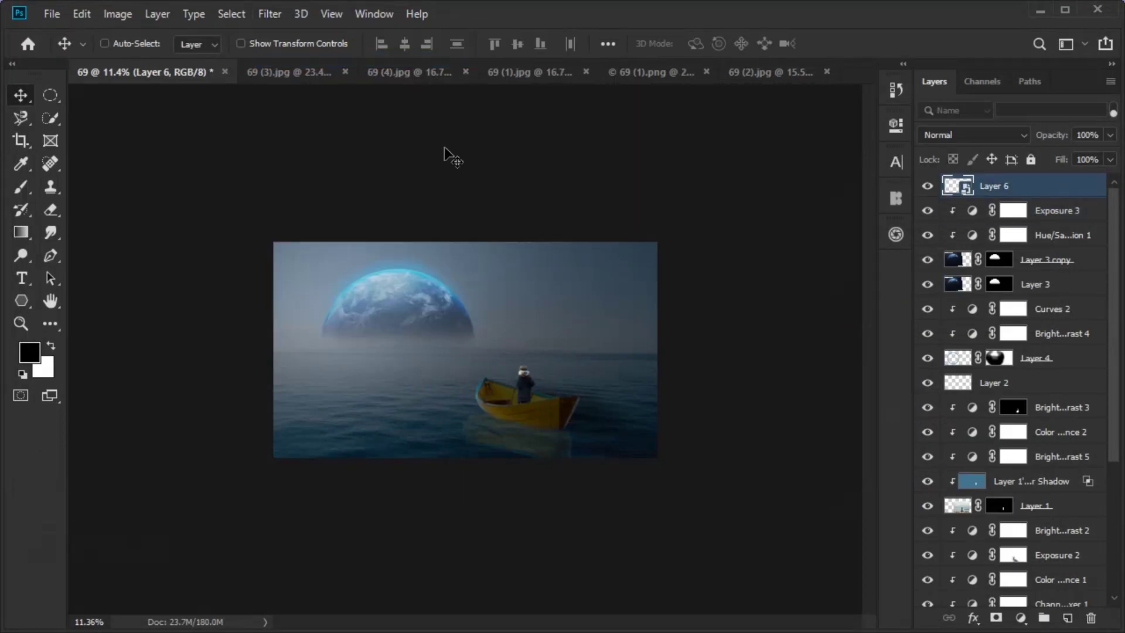
double_click(996, 186)
text(Subscribe)
Open Camera Raw Filter and adjust temperature, tint and exposure
click(270, 14)
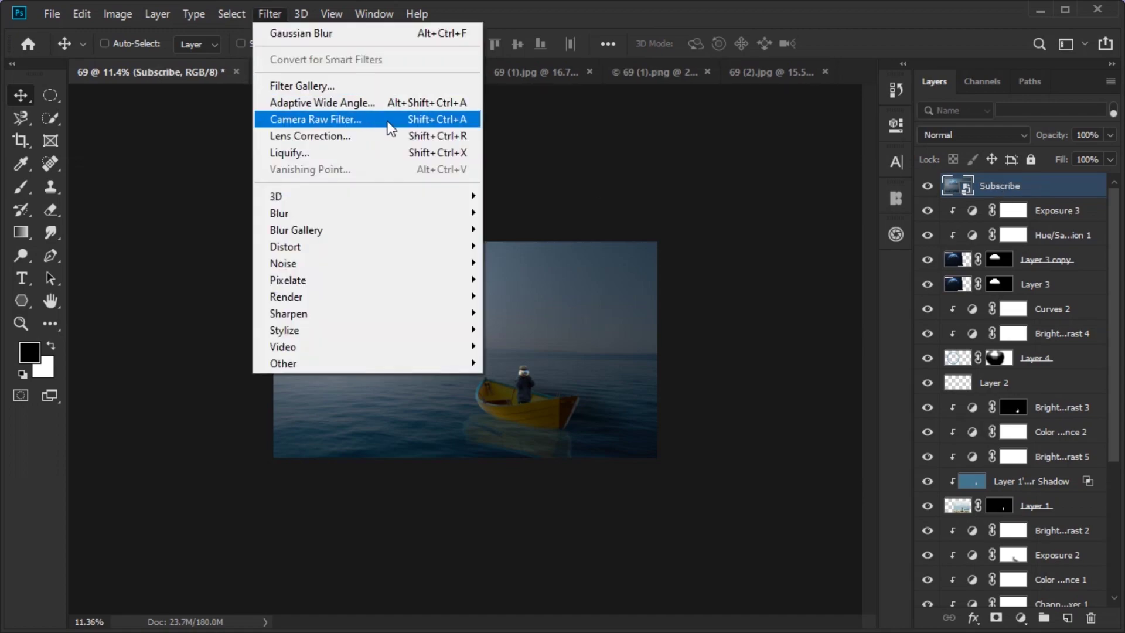
click(316, 116)
mouse_move(961, 280)
mouse_down()
mouse_move(922, 293)
mouse_move(964, 305)
mouse_up()
mouse_move(962, 350)
mouse_down()
mouse_move(947, 351)
mouse_move(1017, 402)
mouse_move(949, 394)
mouse_move(989, 432)
mouse_move(979, 458)
mouse_up()
scroll(935, 432, down, 3)
Shape the blue point curve into an S-curve, then raise the green curve
click(900, 490)
click(996, 260)
mouse_move(962, 381)
mouse_down()
mouse_move(959, 370)
mouse_move(967, 390)
mouse_up()
drag(918, 437, 915, 441)
mouse_move(990, 362)
mouse_down()
mouse_move(990, 351)
mouse_move(971, 366)
mouse_up()
click(974, 260)
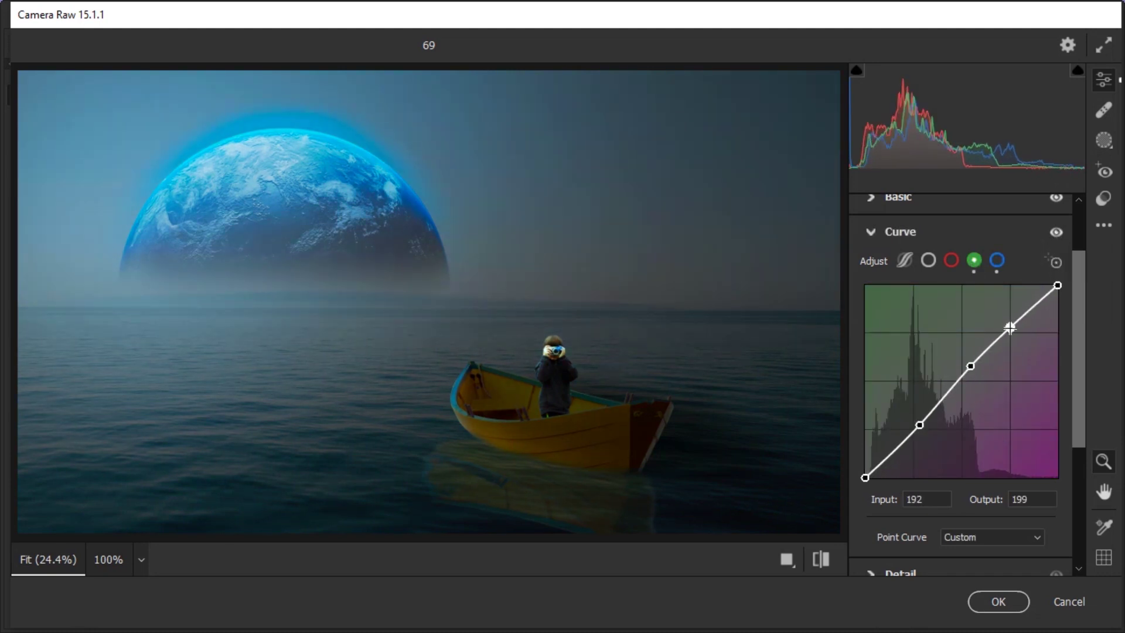
Add shadow, middle and highlight points on the red curve, shadow point at 63/60
click(950, 260)
drag(919, 423, 919, 430)
drag(997, 352, 998, 340)
drag(964, 383, 963, 384)
drag(919, 430, 913, 432)
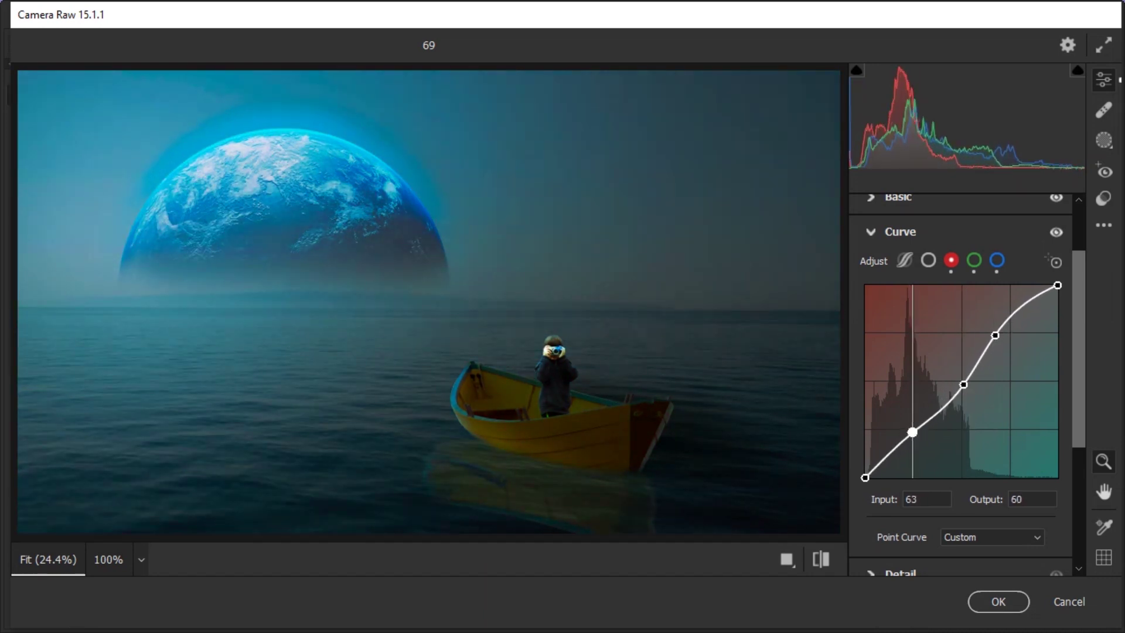
Set the upper red curve point to 173/181, nudge the middle down, and compare
click(1056, 231)
drag(994, 336, 999, 341)
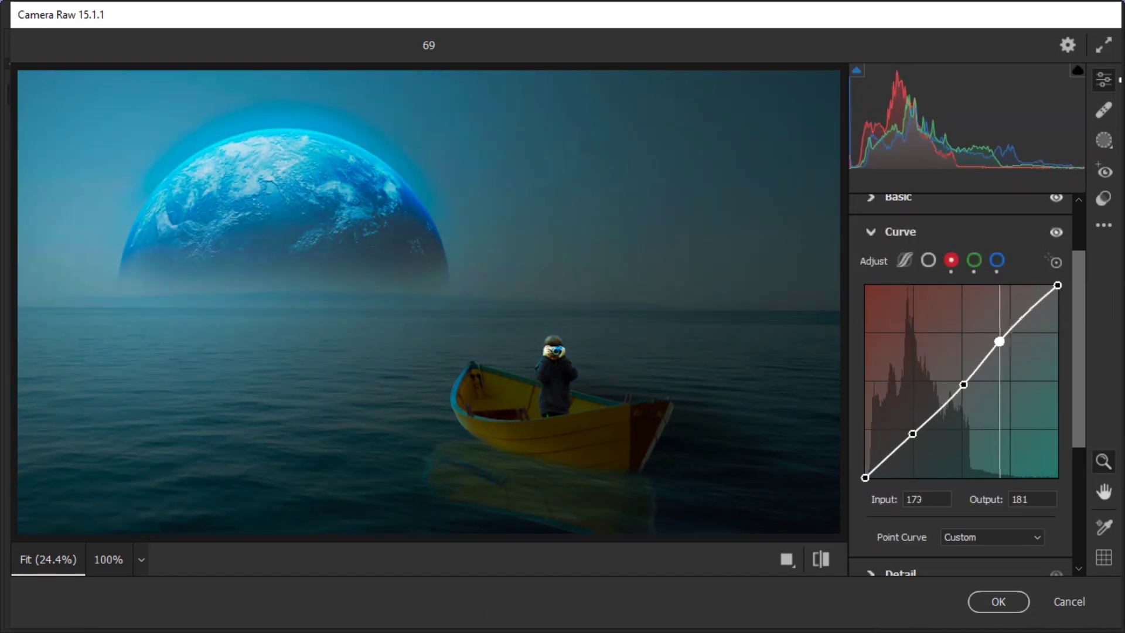
drag(963, 385, 965, 389)
click(1057, 231)
scroll(577, 364, down, 5)
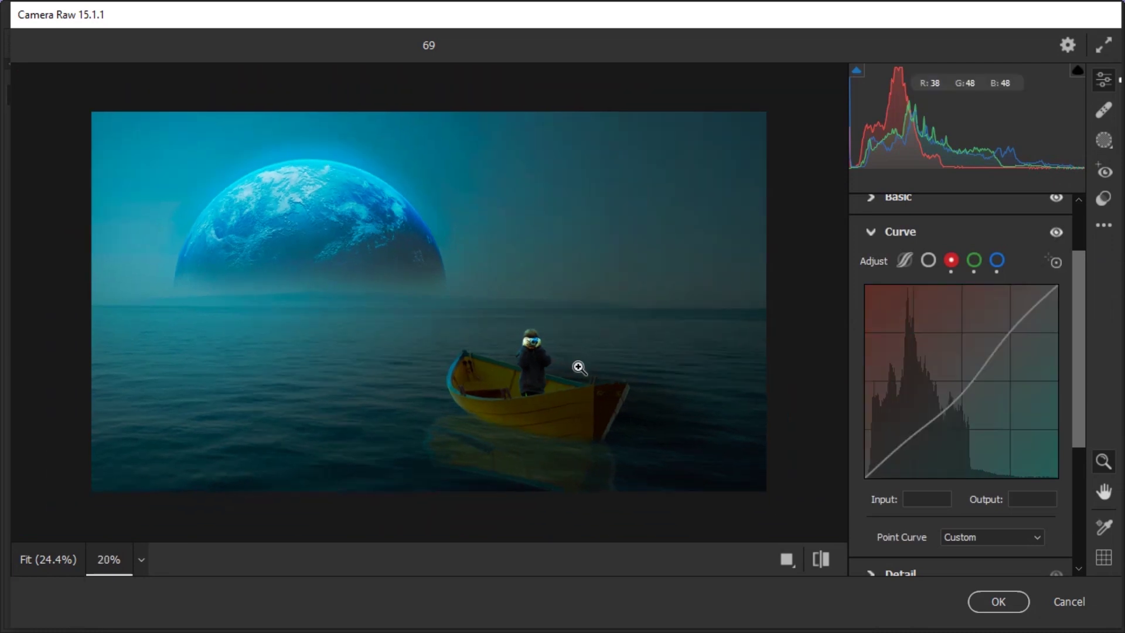
scroll(578, 364, down, 2)
click(996, 260)
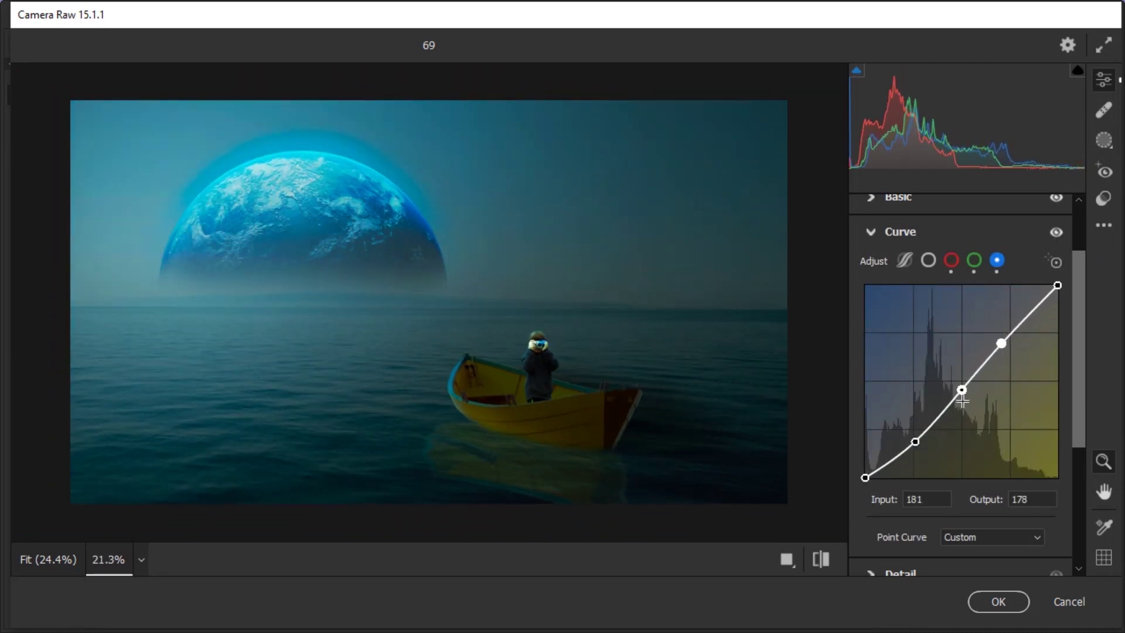
click(1056, 231)
scroll(1077, 371, down, 5)
Set Color Noise Reduction to 0 in the Detail panel
click(891, 346)
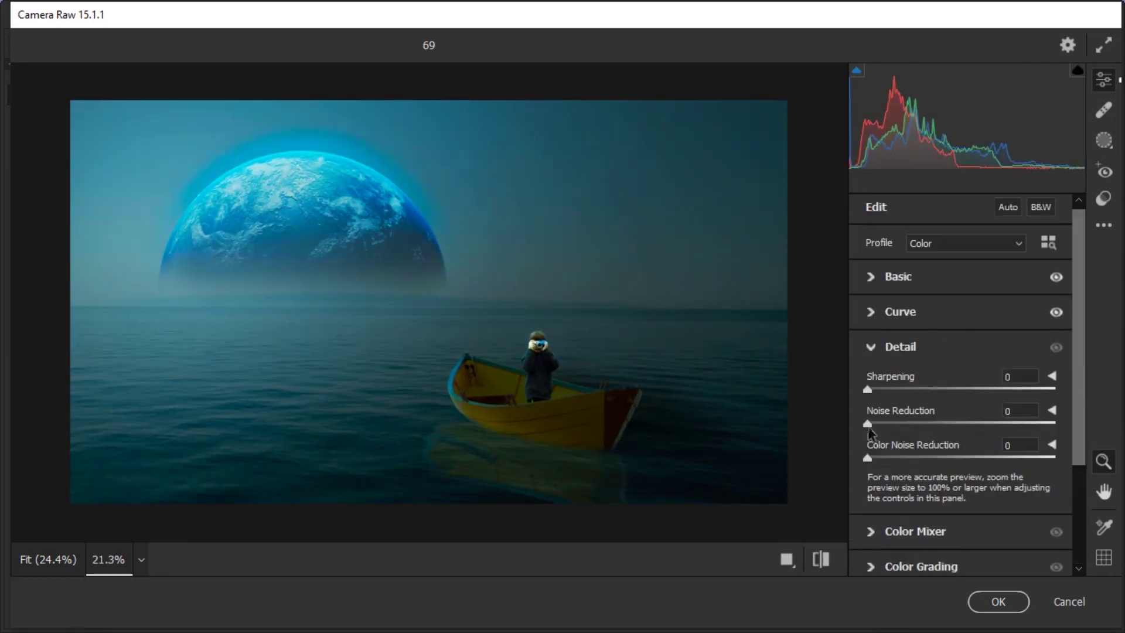
scroll(590, 352, up, 1)
scroll(603, 256, up, 5)
scroll(603, 256, up, 5)
drag(1055, 458, 869, 550)
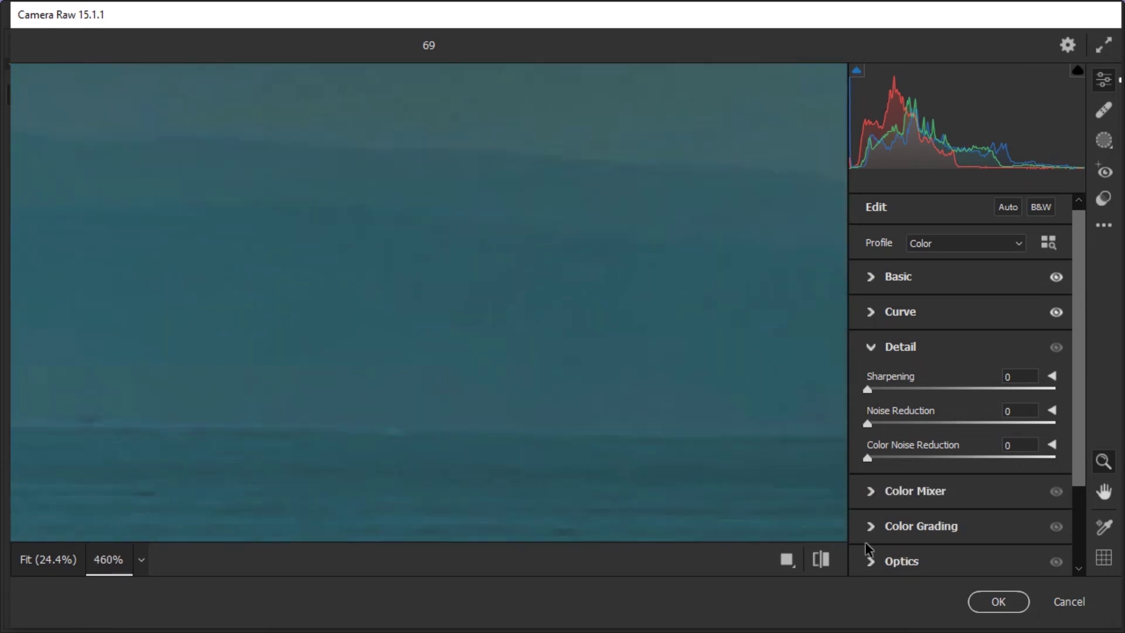
drag(989, 463, 943, 462)
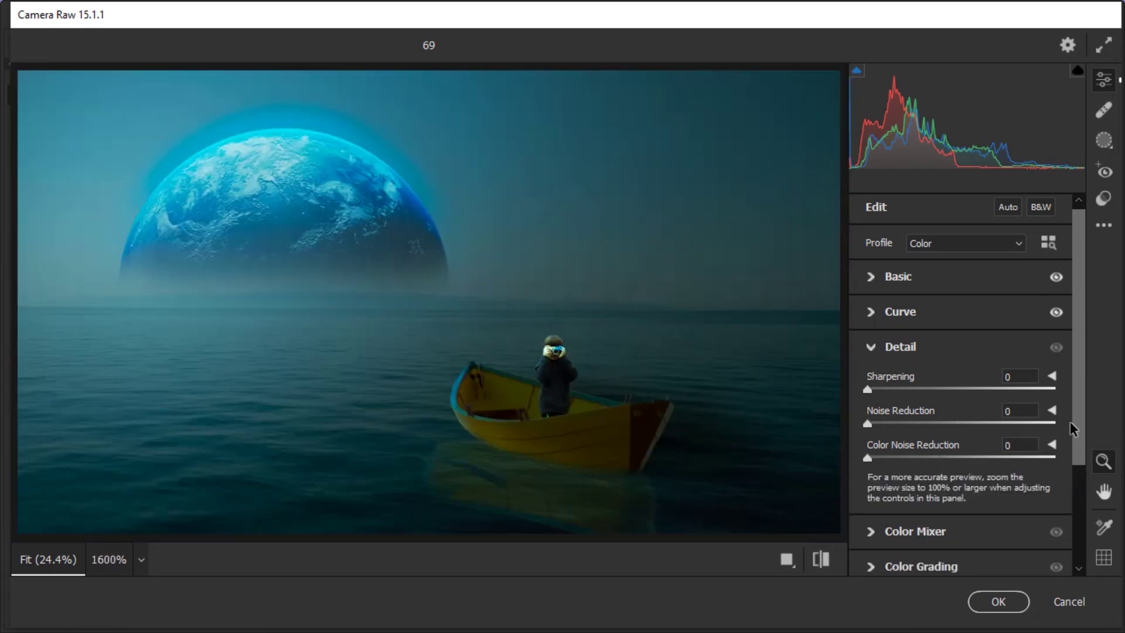
In Color Mixer, shift the Blues hue to +15 and the Aquas hue to +20
click(914, 531)
click(931, 297)
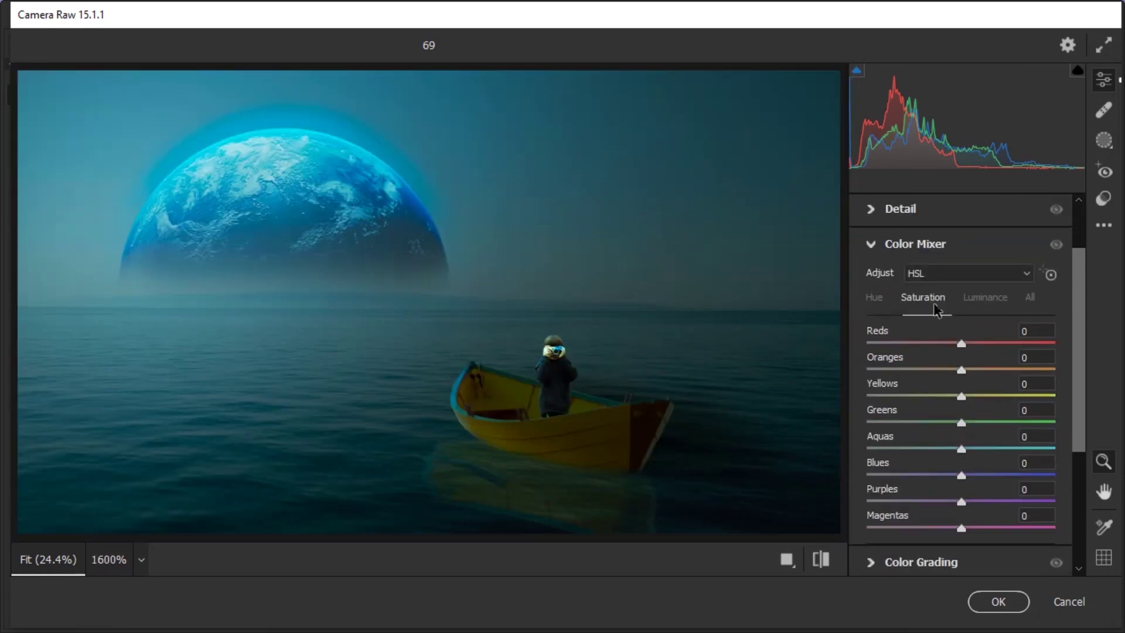
click(874, 298)
drag(960, 475, 1022, 449)
click(1054, 244)
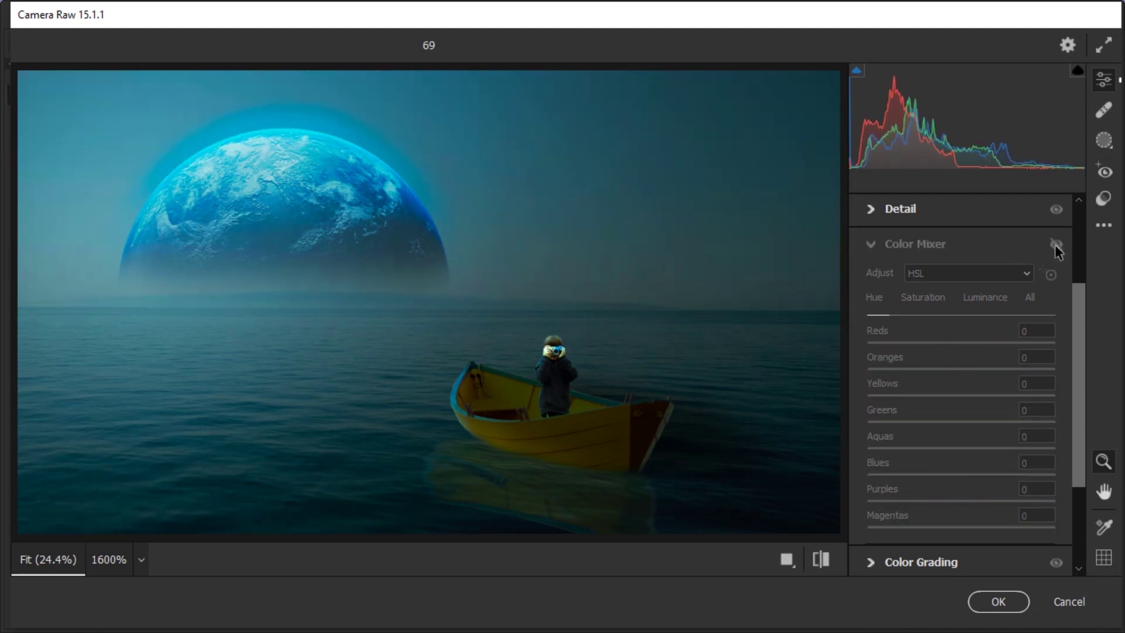
drag(1022, 449, 980, 449)
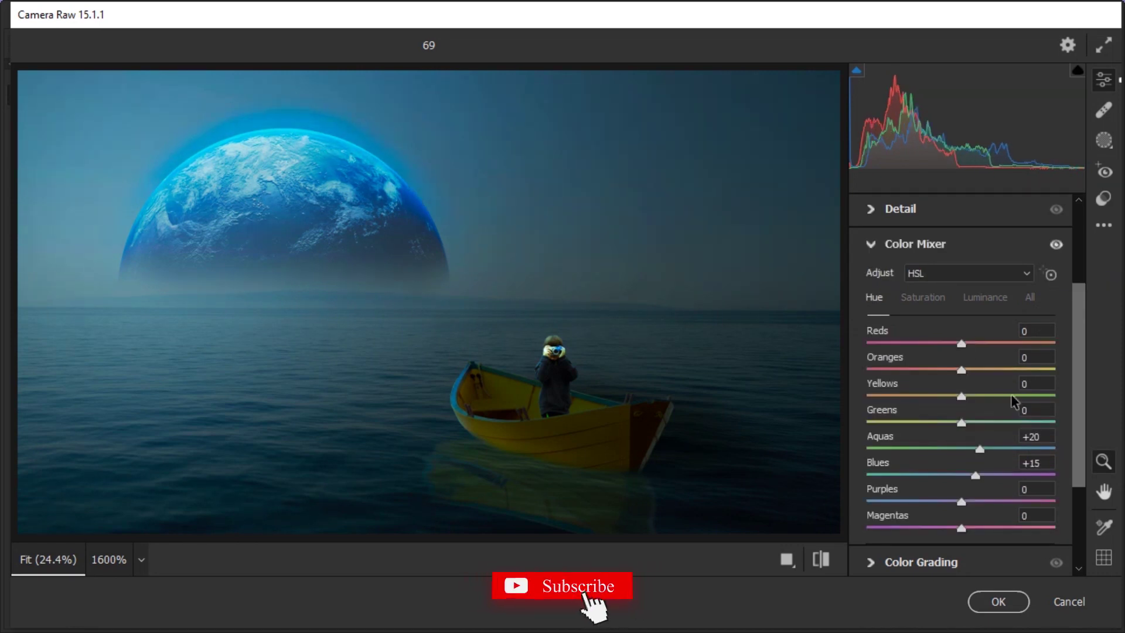
scroll(996, 410, down, 5)
Color grade: global luminance +30 with slight blue tint, midtones tinted purple
click(920, 463)
click(1027, 237)
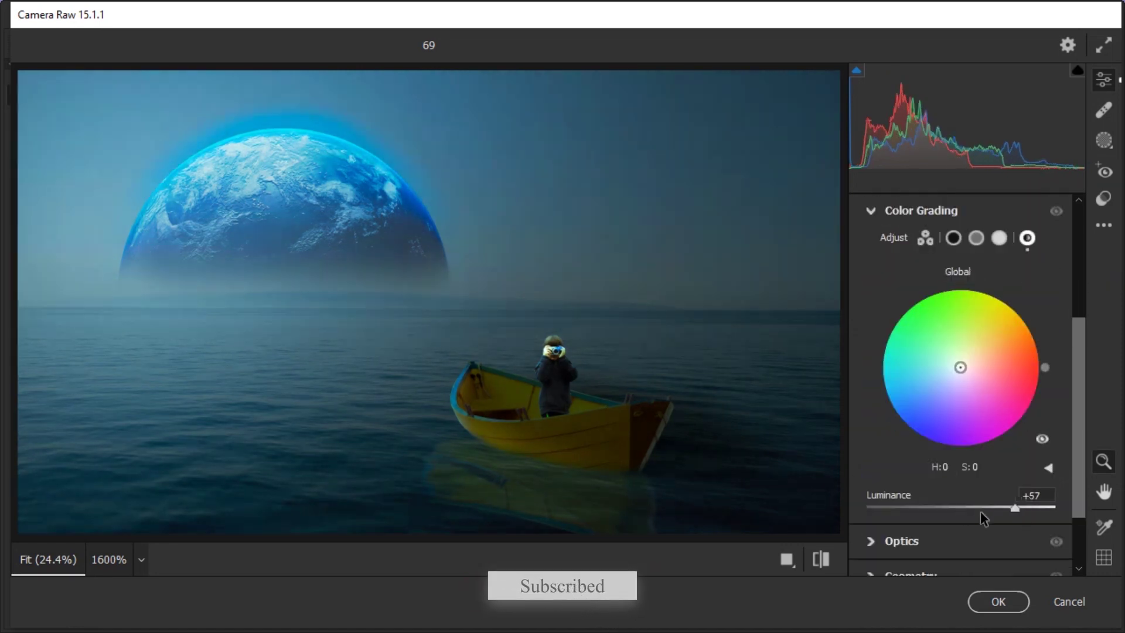
drag(961, 515, 989, 509)
drag(960, 368, 958, 373)
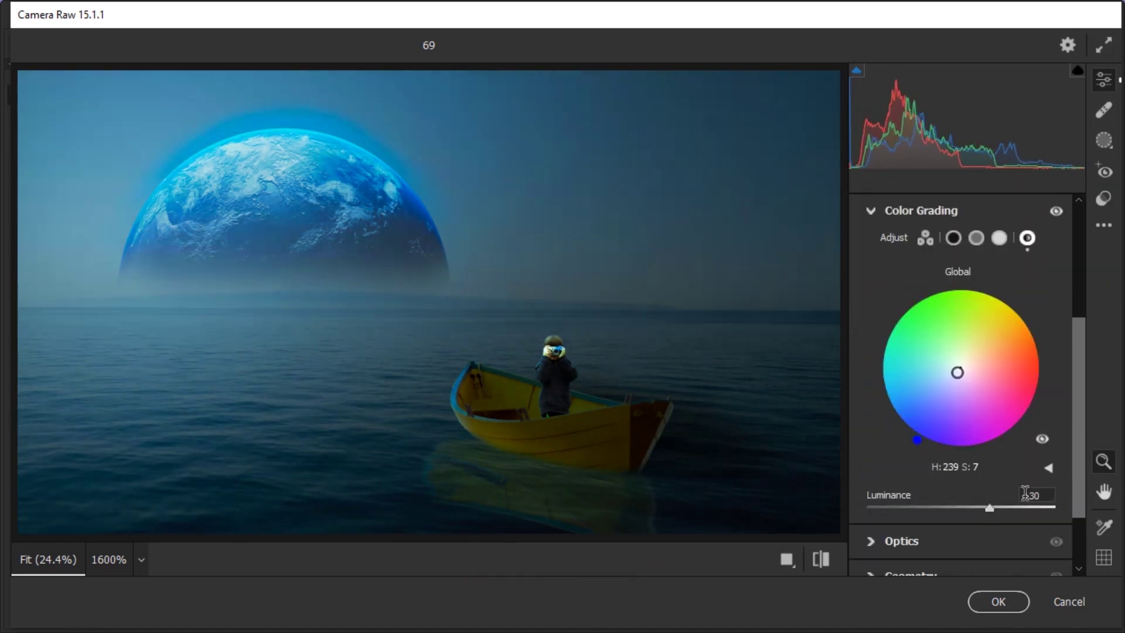
click(976, 237)
drag(960, 368, 964, 388)
drag(962, 508, 946, 507)
Add a -36 dark vignette, keep distortion at 0, and apply the Camera Raw Filter
scroll(1081, 469, down, 2)
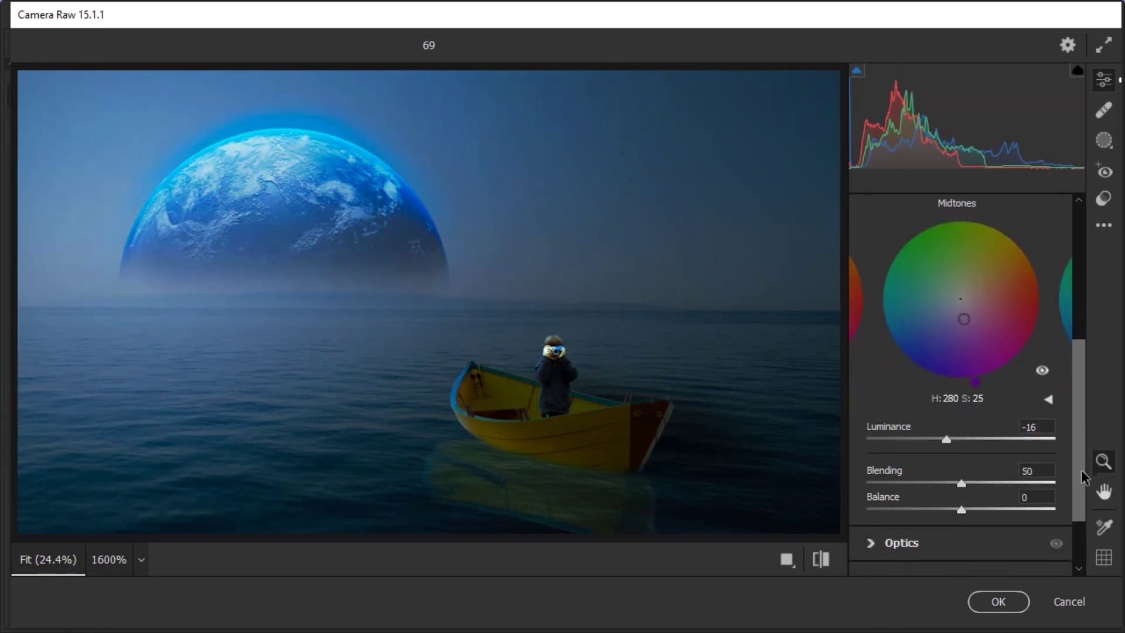
scroll(1081, 470, up, 5)
scroll(1080, 434, down, 3)
scroll(1080, 434, down, 5)
drag(961, 296, 823, 271)
click(1036, 251)
text(0)
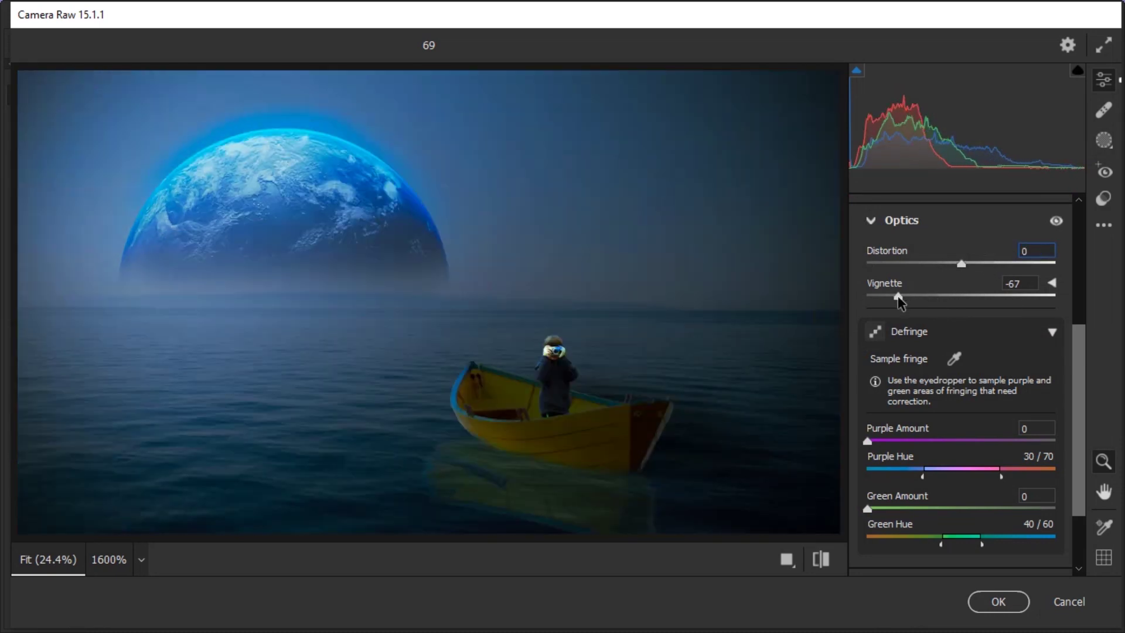
drag(899, 296, 913, 297)
scroll(912, 299, down, 2)
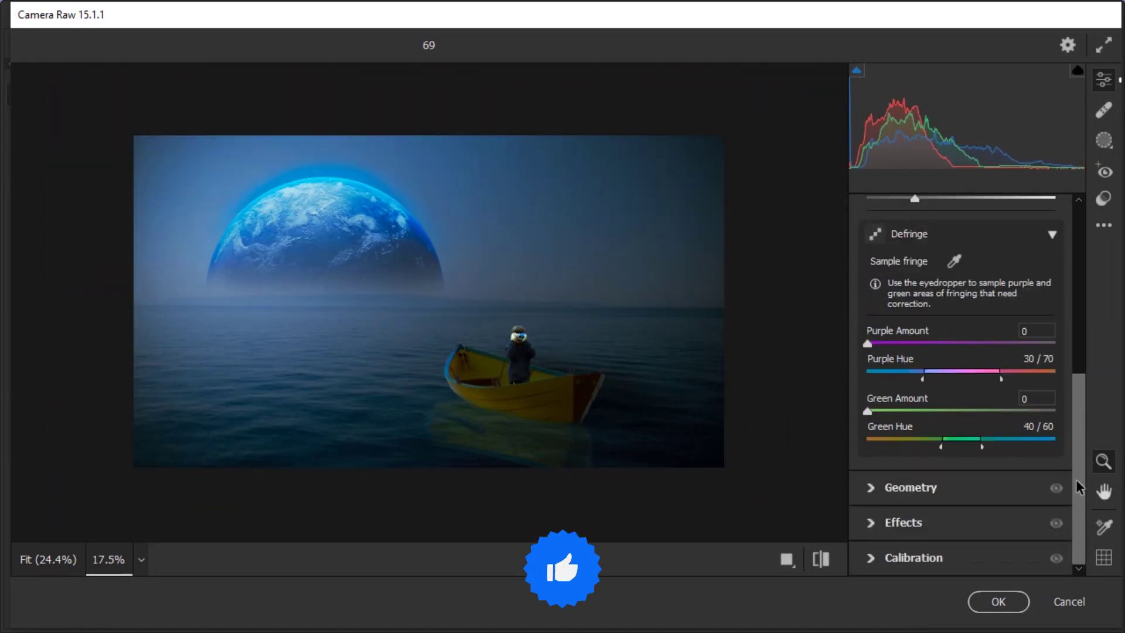
scroll(938, 352, up, 3)
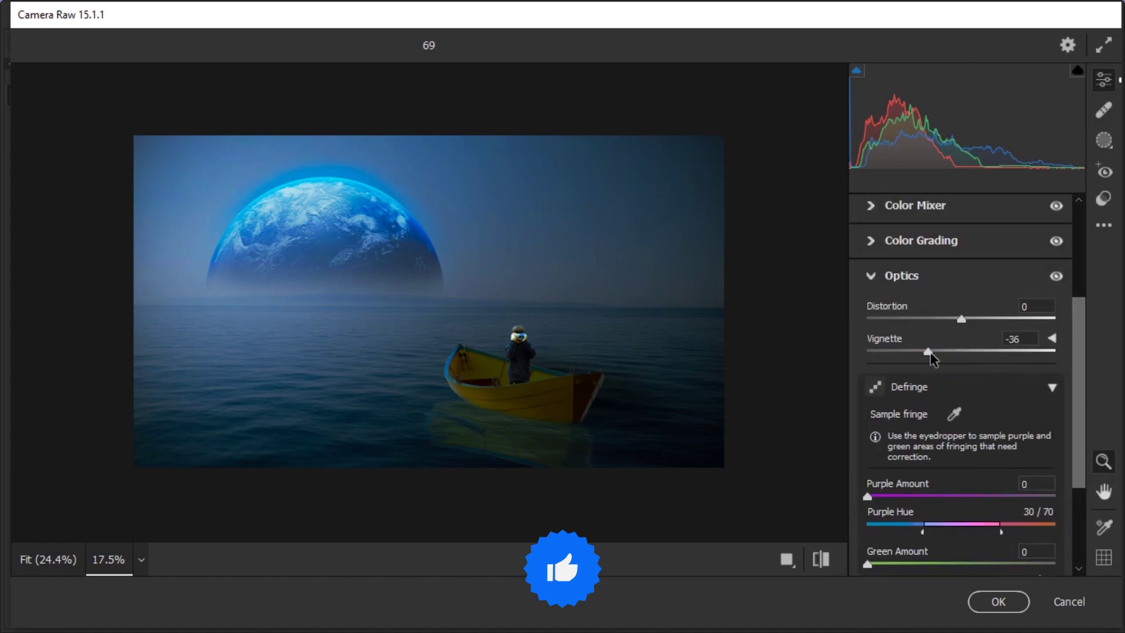
key(Return)
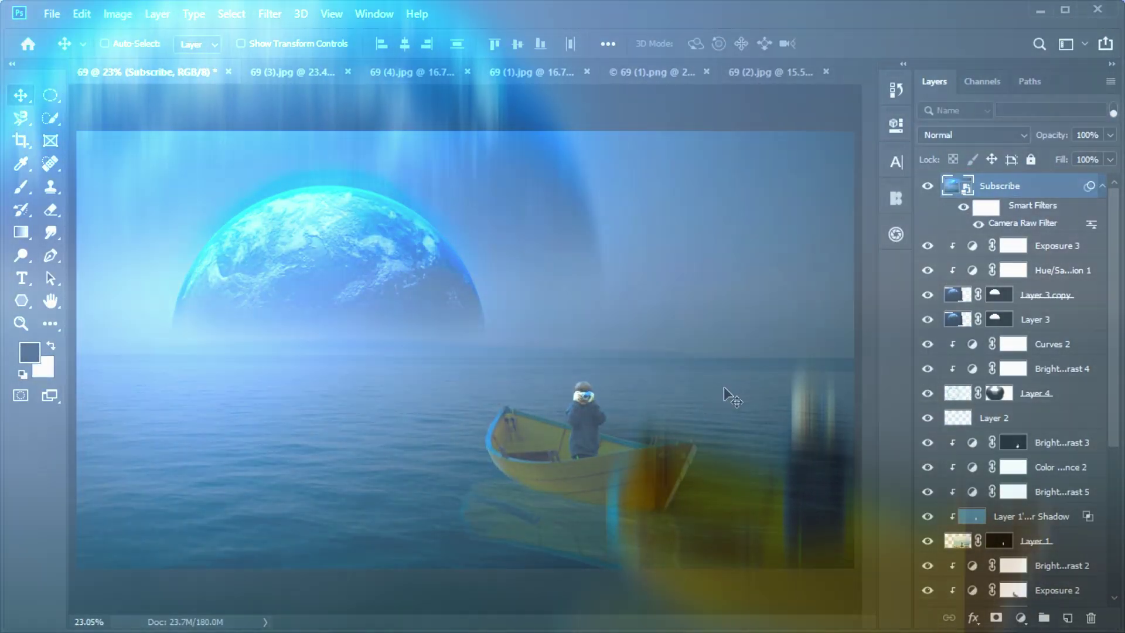